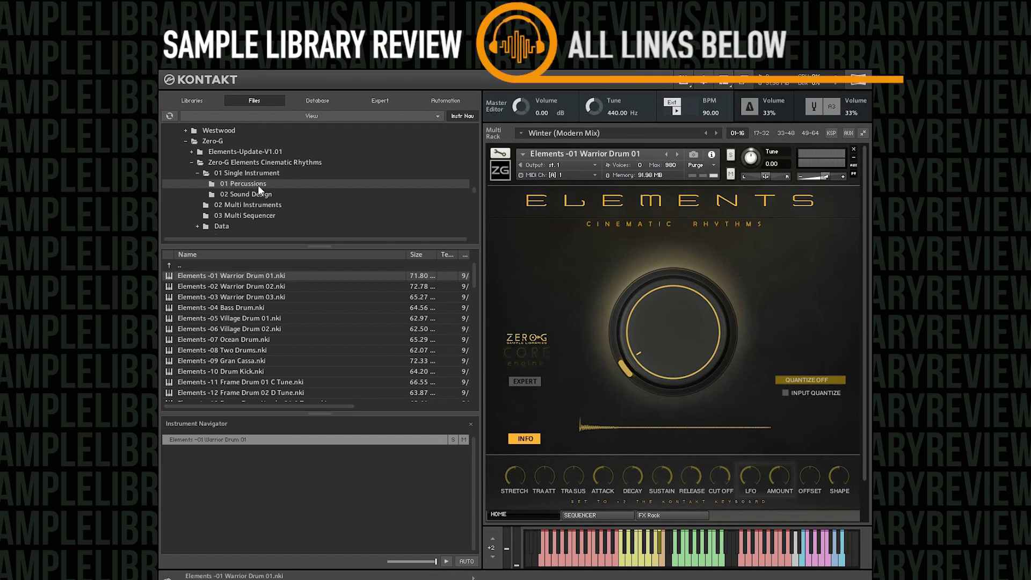
Step: Look through the 01 Percussions list and the Sound Design, Multi Instruments and Multi Sequencer folders, and return to 01 Percussions
{"action": "scroll", "coordinate": [226, 291], "scroll_direction": "down", "scroll_amount": 3}
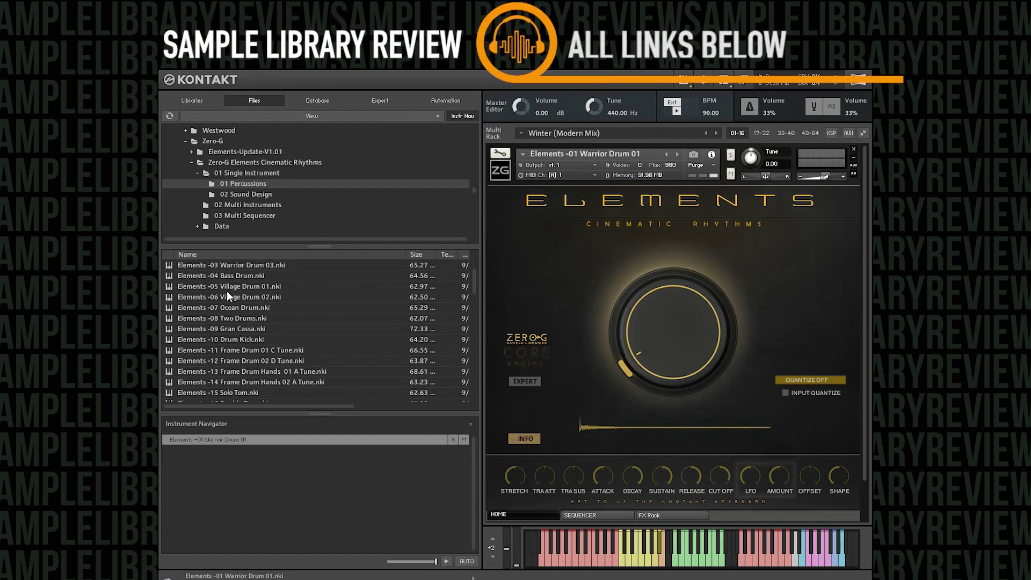
{"action": "scroll", "coordinate": [224, 295], "scroll_direction": "down", "scroll_amount": 12}
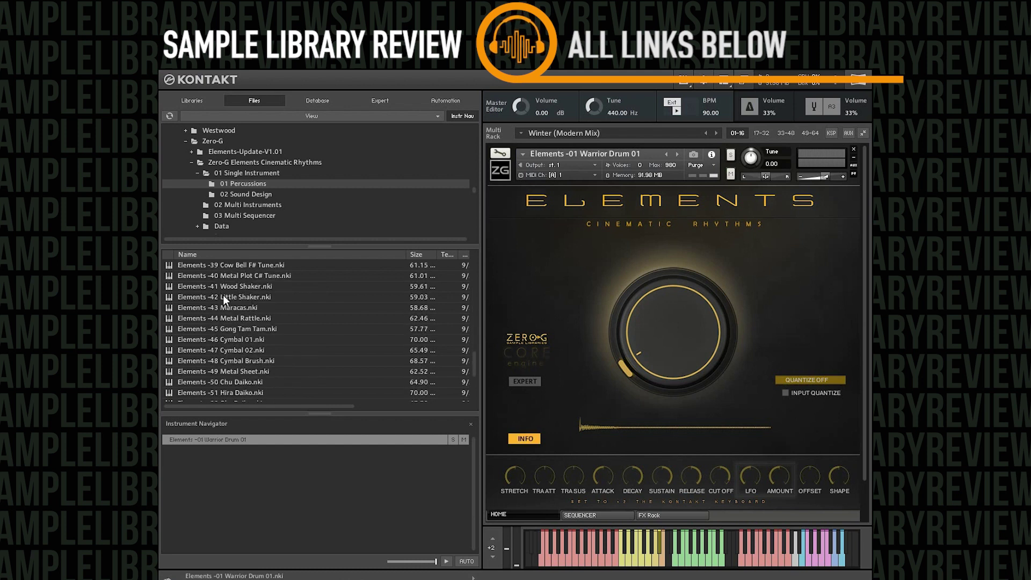
{"action": "scroll", "coordinate": [223, 295], "scroll_direction": "up", "scroll_amount": 6}
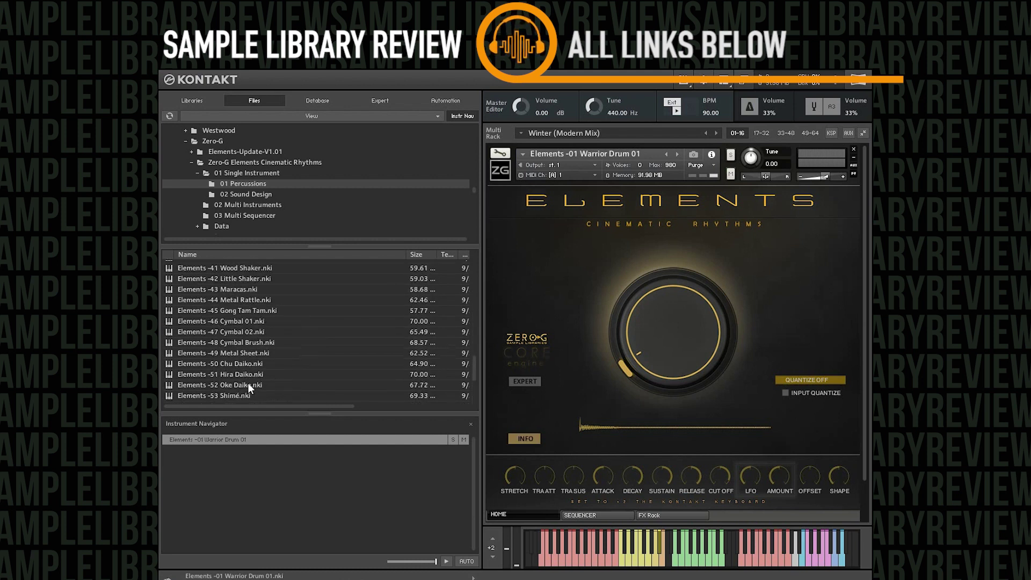
{"action": "scroll", "coordinate": [244, 380], "scroll_direction": "up", "scroll_amount": 9}
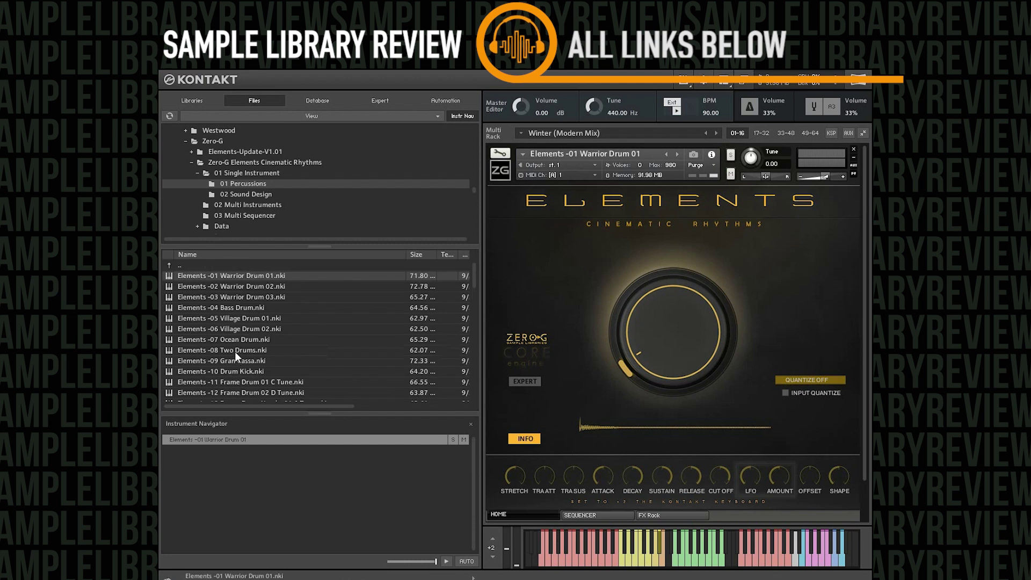
{"action": "left_click", "coordinate": [256, 192]}
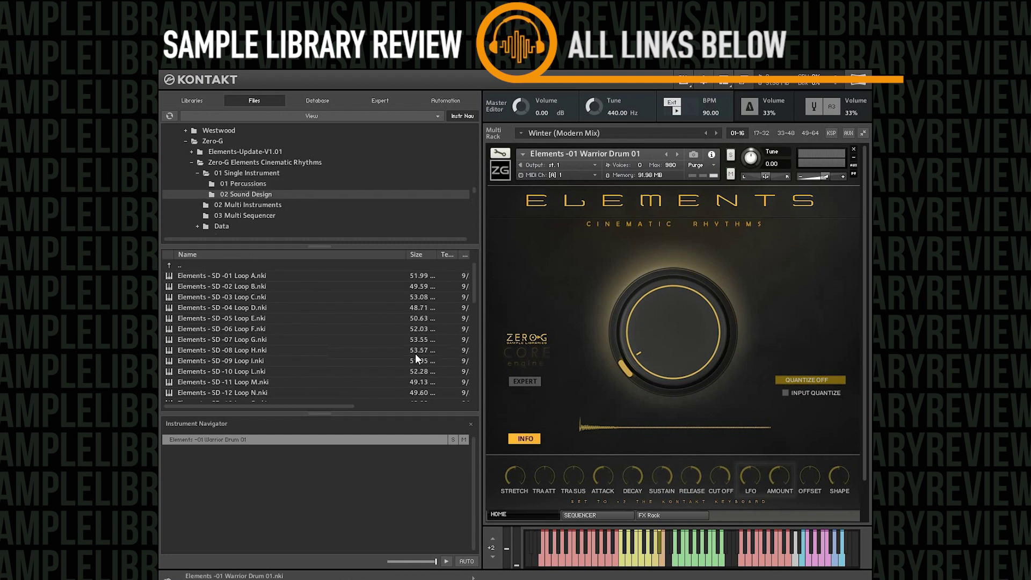
{"action": "left_click", "coordinate": [238, 185]}
{"action": "left_click", "coordinate": [233, 203]}
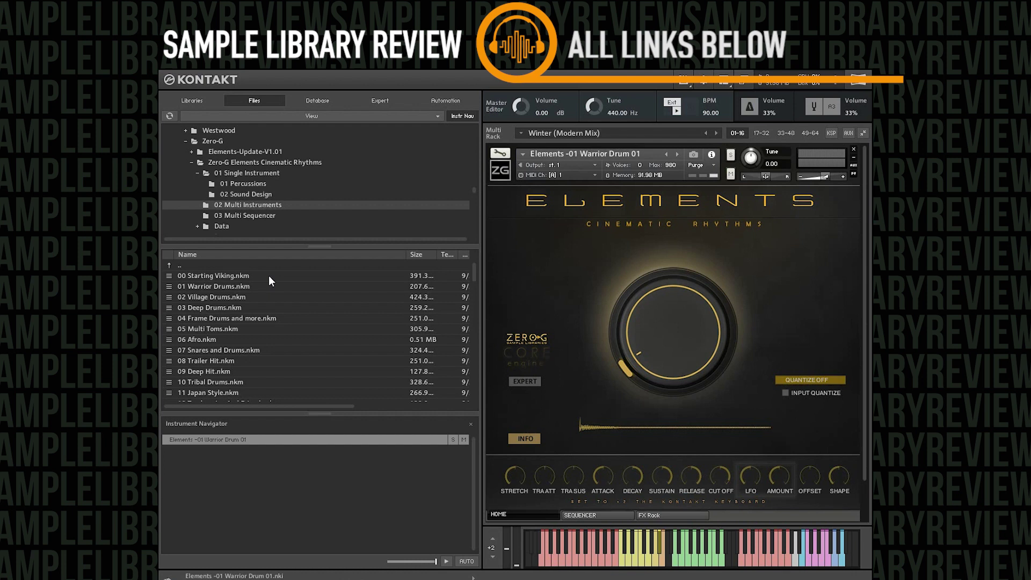
{"action": "left_click", "coordinate": [258, 214]}
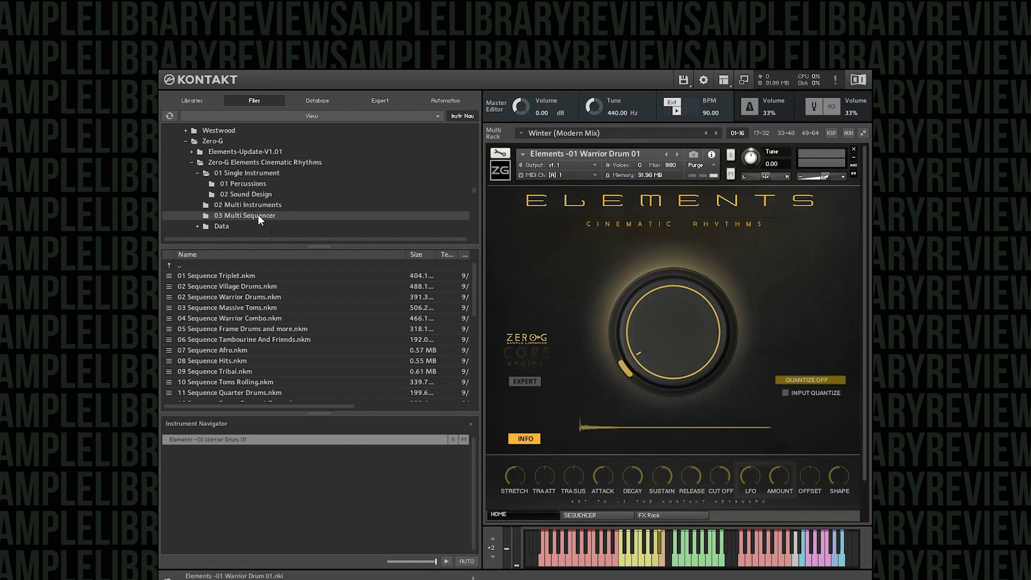
{"action": "left_click", "coordinate": [244, 184]}
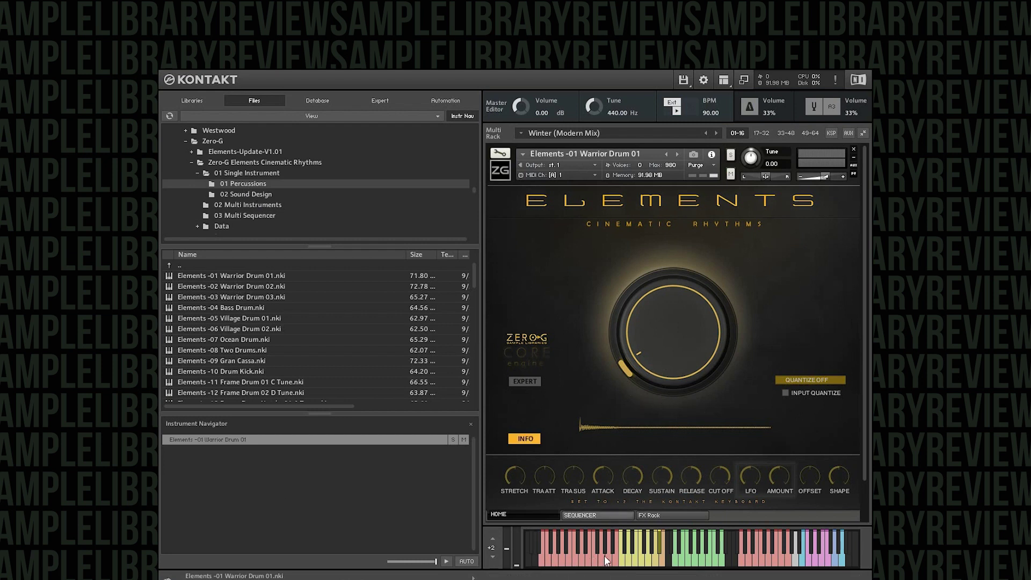
Step: Show the instrument's info overlay to examine the keyboard zone layout, and close it
{"action": "left_click", "coordinate": [523, 437]}
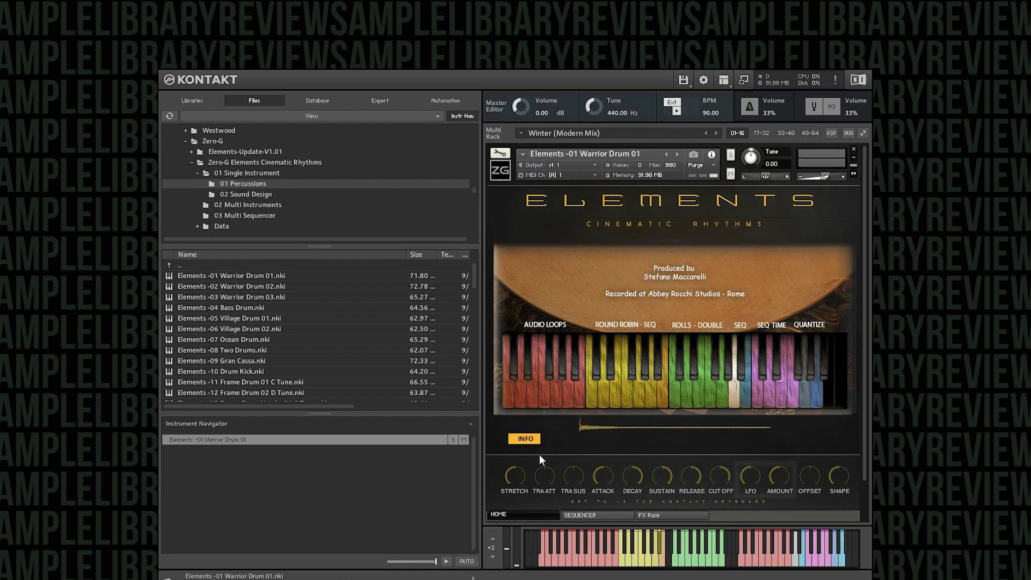
{"action": "left_click", "coordinate": [527, 439]}
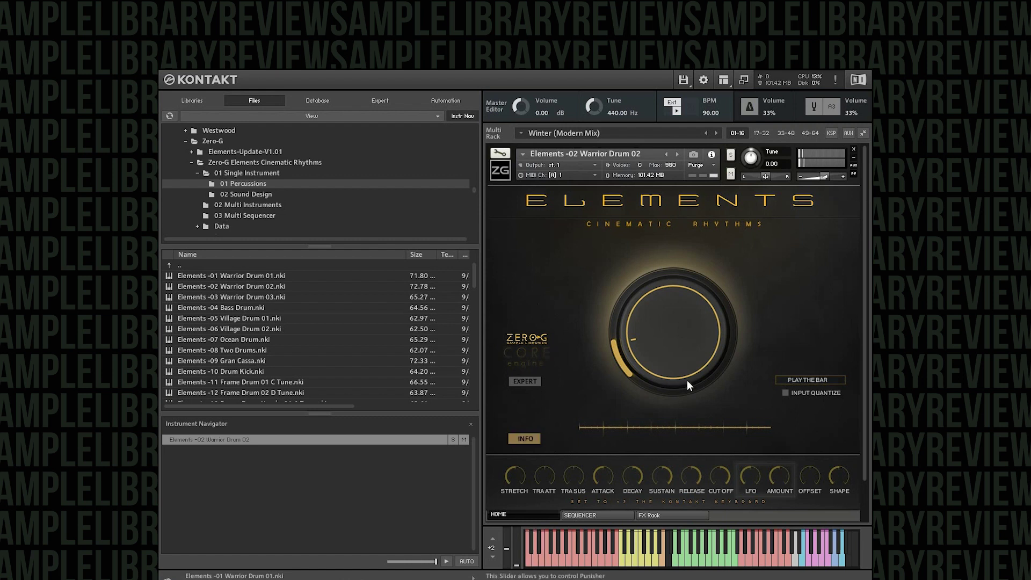
Step: Enable Input Quantize on Elements -02 Warrior Drum 02 and replace that instrument with Elements -03 Warrior Drum 03
{"action": "left_click", "coordinate": [784, 392]}
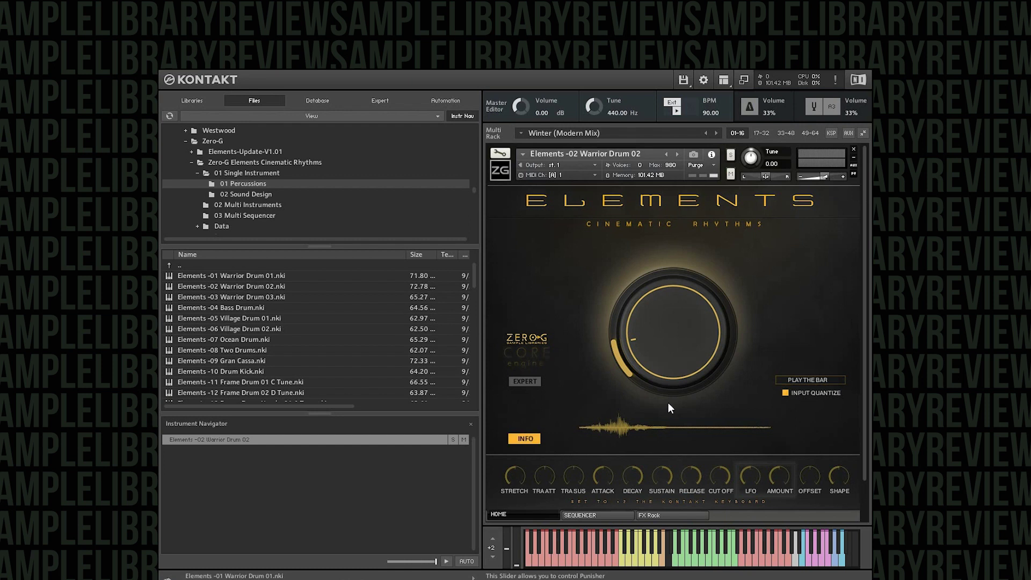
{"action": "double_click", "coordinate": [232, 299]}
{"action": "left_click", "coordinate": [704, 366]}
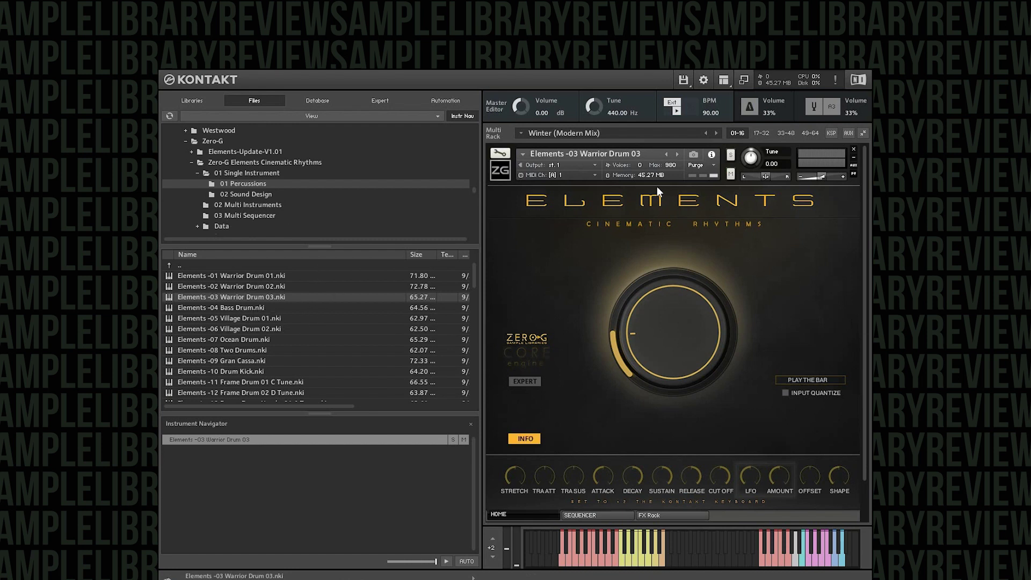
Step: Load Elements -05 Village Drum 01 in place of the current instrument, with Input Quantize on and the large Punisher knob raised slightly
{"action": "left_click_drag", "start_coordinate": [256, 321], "coordinate": [588, 272]}
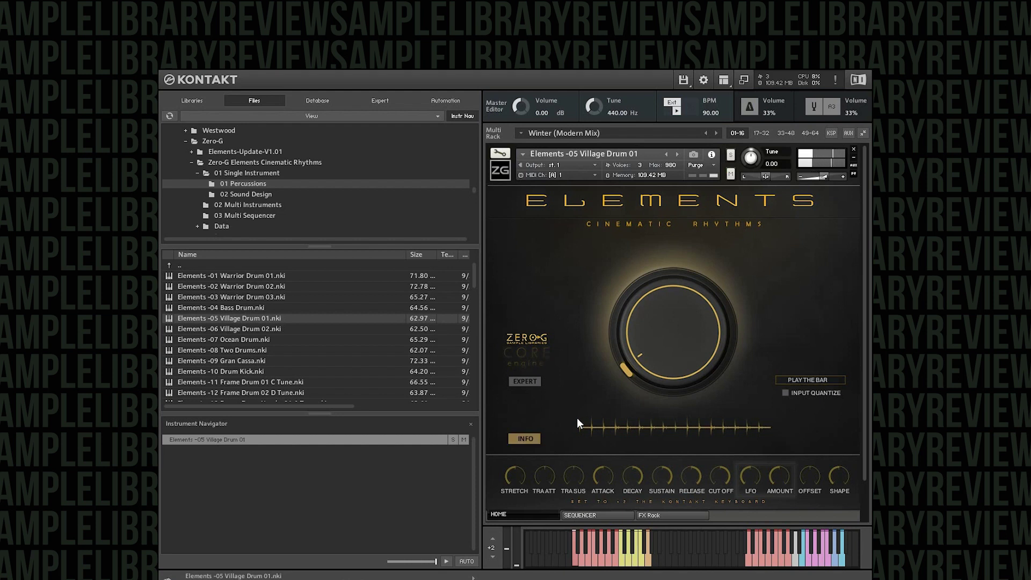
{"action": "left_click", "coordinate": [785, 392]}
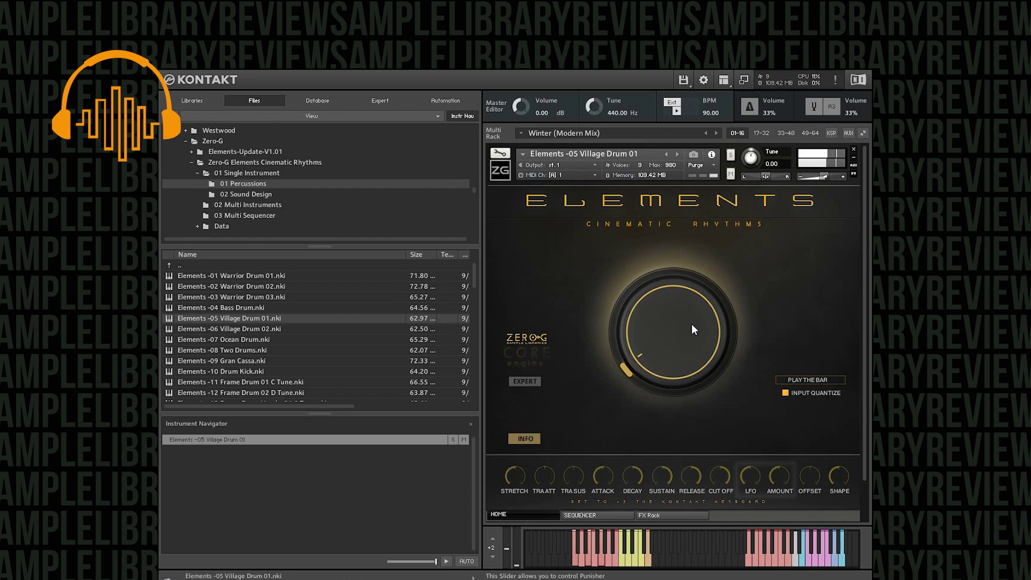
{"action": "mouse_move", "coordinate": [633, 340]}
{"action": "left_mouse_down"}
{"action": "mouse_move", "coordinate": [623, 314]}
{"action": "mouse_move", "coordinate": [630, 269]}
{"action": "mouse_move", "coordinate": [617, 333]}
{"action": "left_mouse_up"}
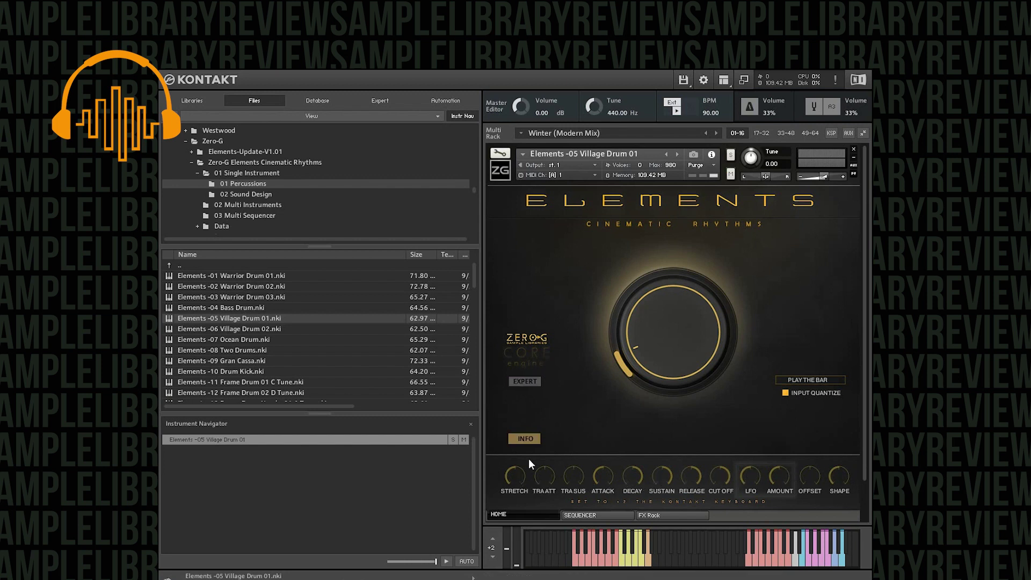
Step: Open the preset browser in the expert settings and select the 07 Village Drum 01 folder
{"action": "left_click", "coordinate": [522, 384]}
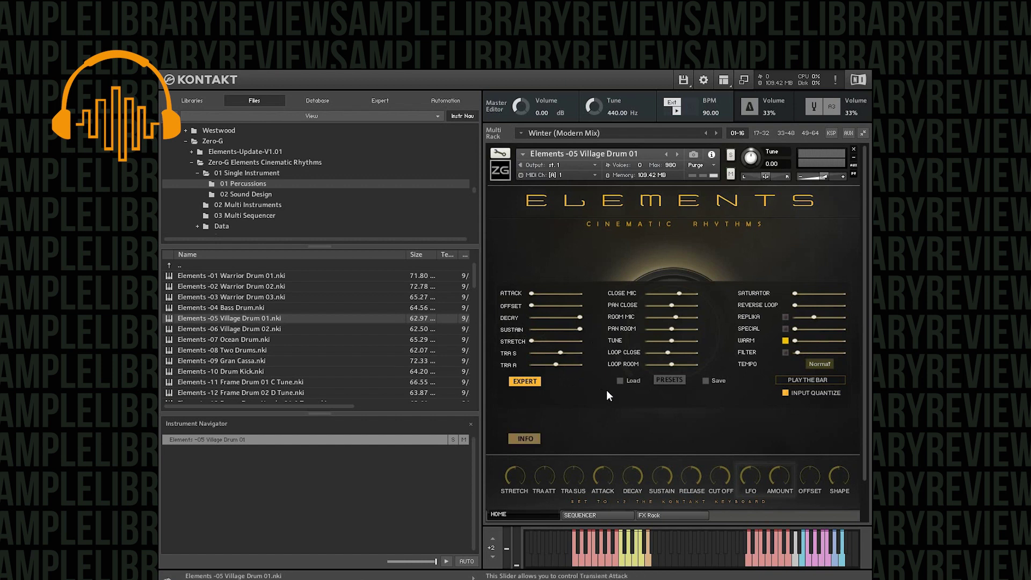
{"action": "left_click", "coordinate": [673, 379]}
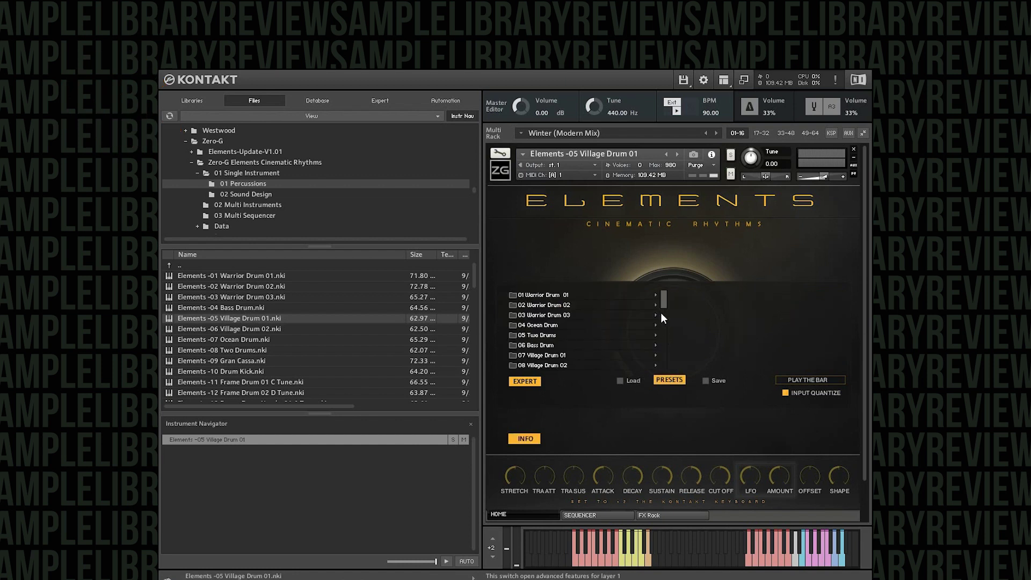
{"action": "mouse_move", "coordinate": [664, 295]}
{"action": "left_mouse_down"}
{"action": "mouse_move", "coordinate": [661, 333]}
{"action": "mouse_move", "coordinate": [655, 294]}
{"action": "left_mouse_up"}
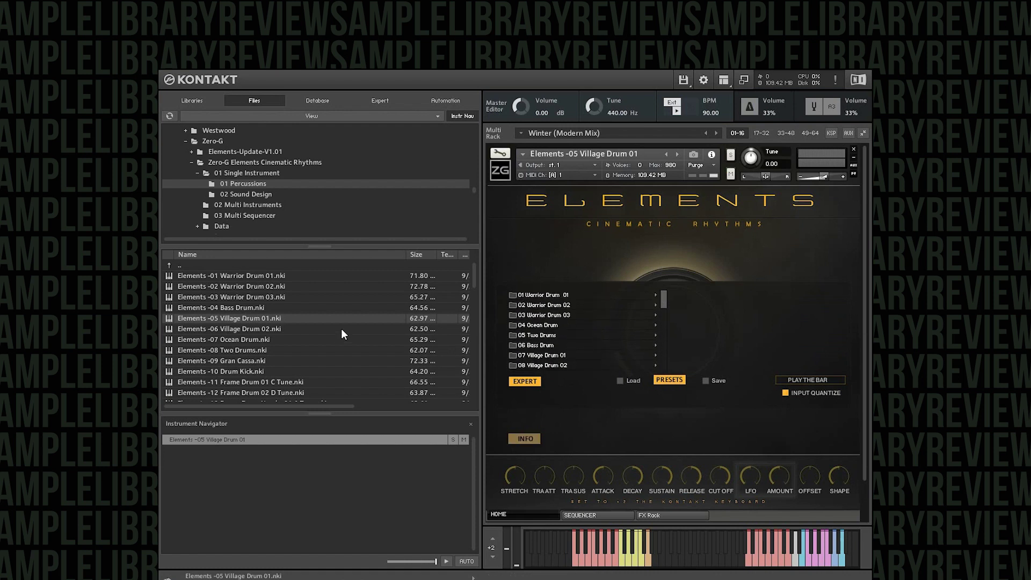
{"action": "left_click", "coordinate": [537, 357]}
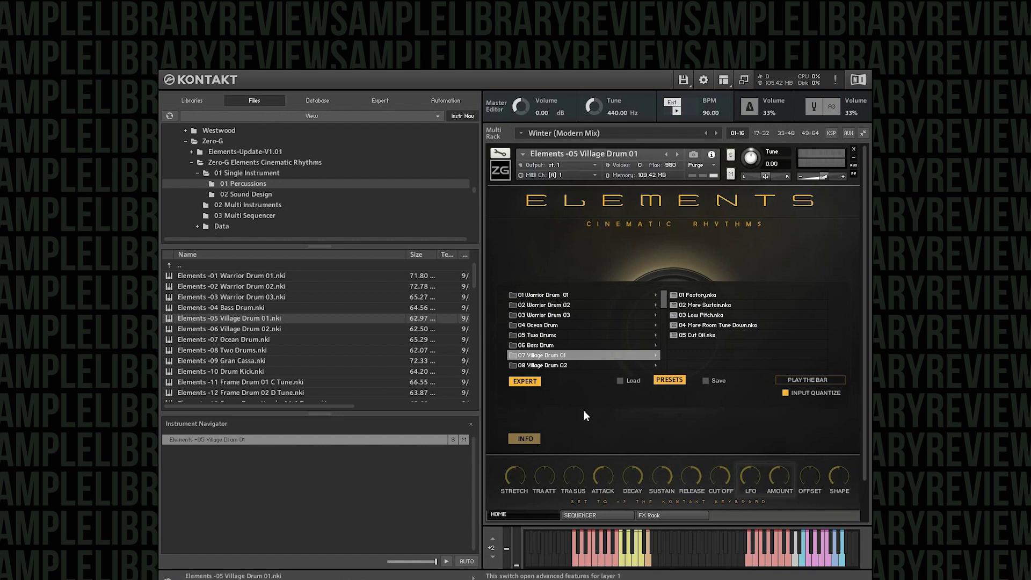
Step: Try the 02 More Sustain and 03 Low Pitch presets on Village Drum 01
{"action": "left_click", "coordinate": [666, 378]}
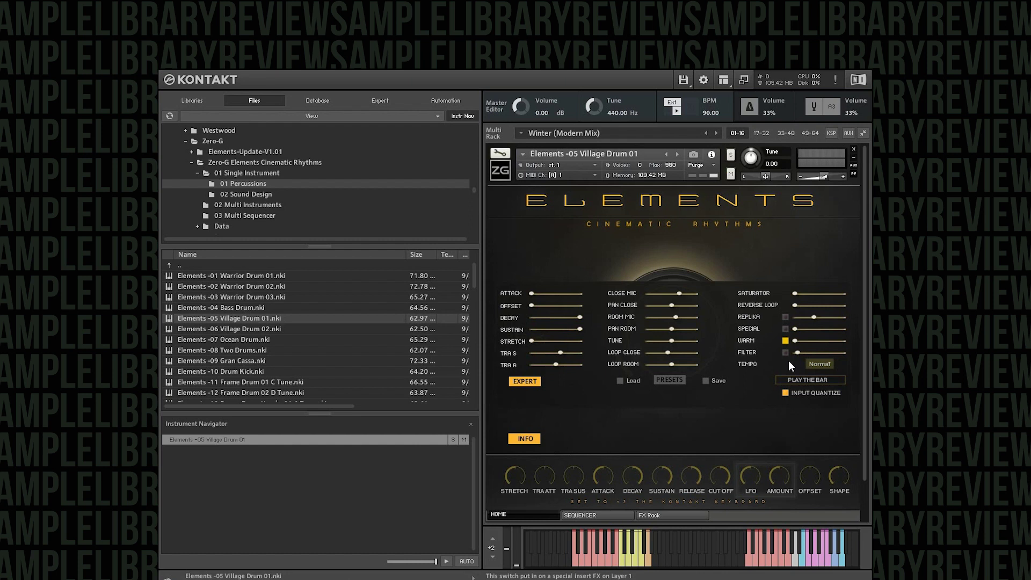
{"action": "left_click", "coordinate": [666, 378]}
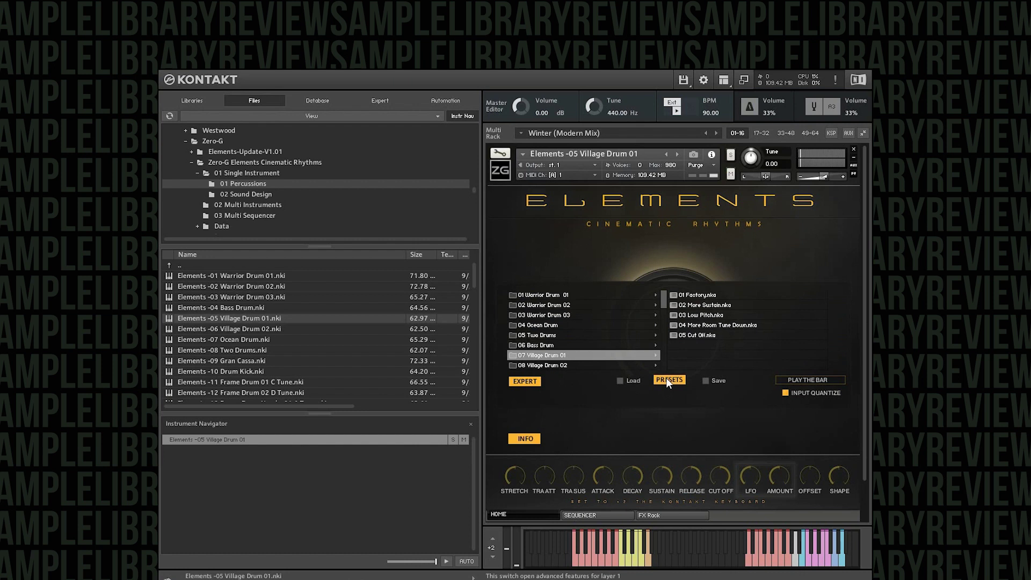
{"action": "left_click", "coordinate": [717, 308]}
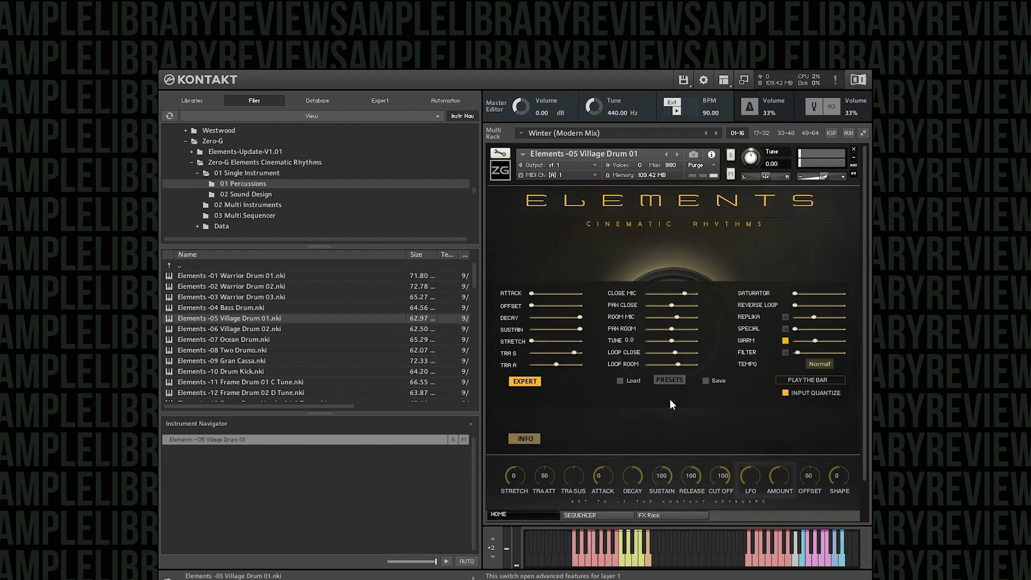
{"action": "left_click", "coordinate": [666, 380]}
{"action": "left_click", "coordinate": [700, 315]}
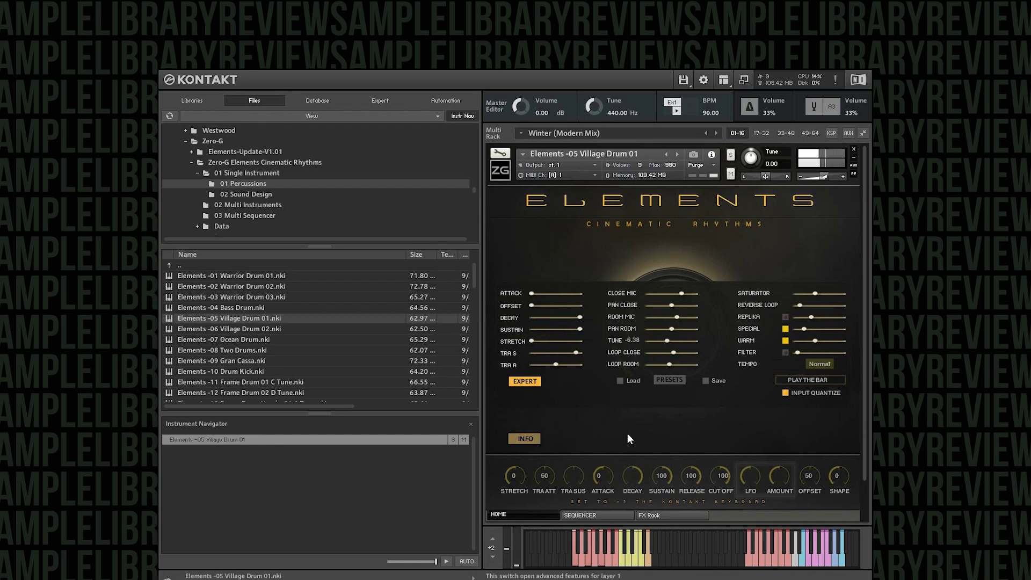
Step: Load the 04 More Room Tune Down preset for Village Drum 01 and close the expert settings
{"action": "left_click", "coordinate": [670, 380]}
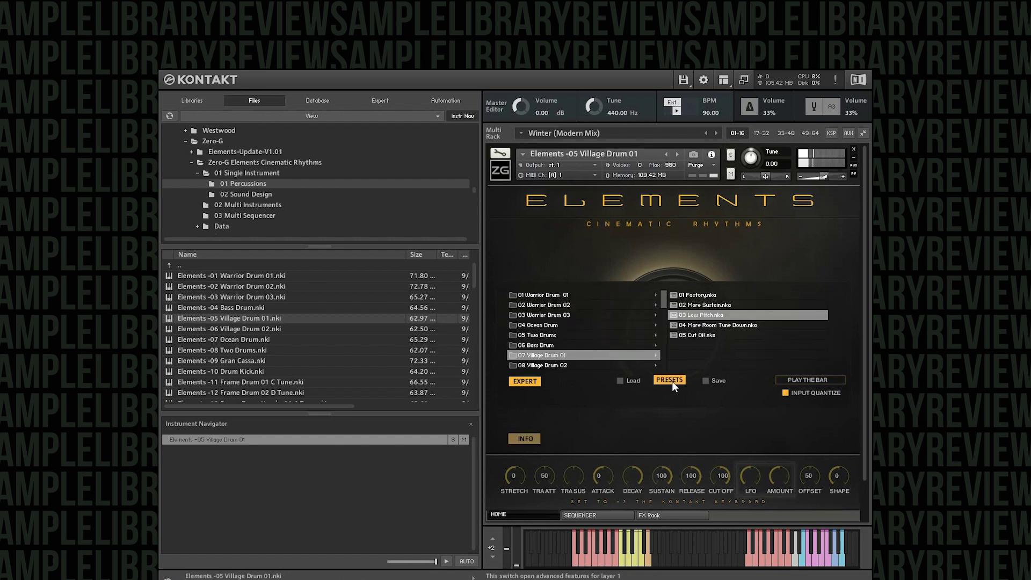
{"action": "left_click", "coordinate": [715, 325]}
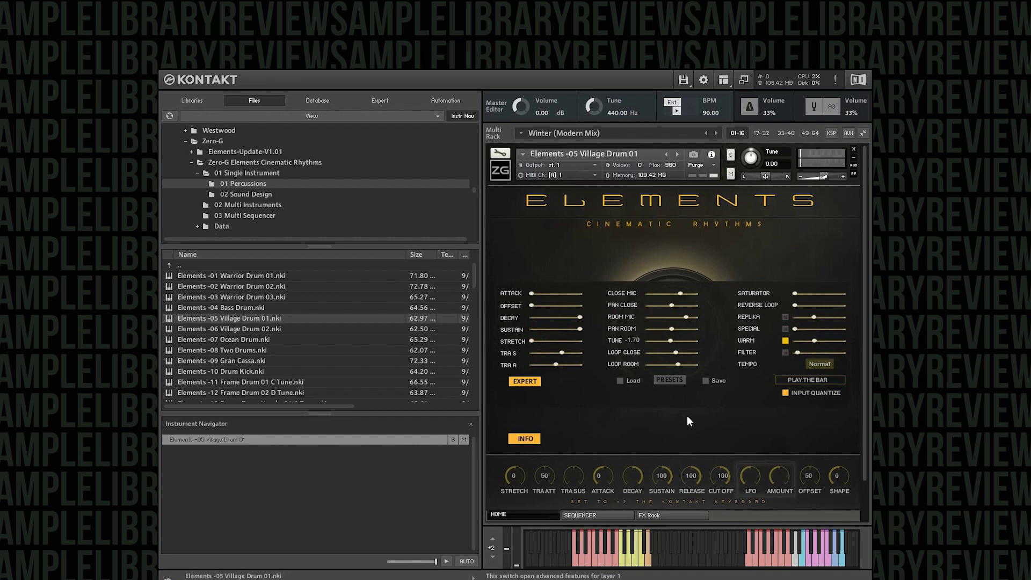
{"action": "left_click", "coordinate": [526, 384]}
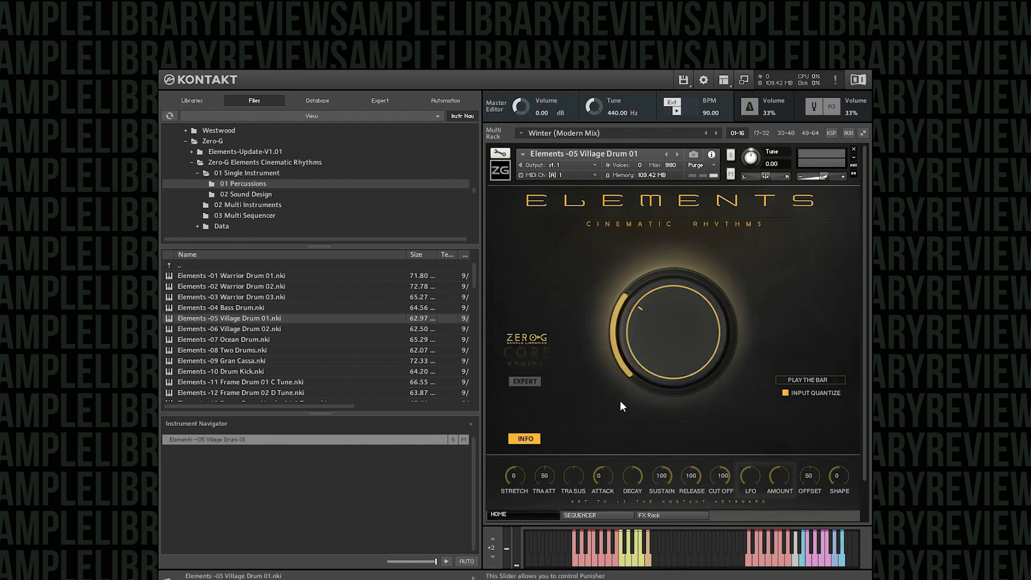
Step: Show the instrument's sequencer page and view the 09 Village Drum 01 patterns in its preset browser
{"action": "scroll", "coordinate": [681, 424], "scroll_direction": "down", "scroll_amount": 1}
{"action": "scroll", "coordinate": [695, 431], "scroll_direction": "up", "scroll_amount": 1}
{"action": "scroll", "coordinate": [695, 432], "scroll_direction": "down", "scroll_amount": 1}
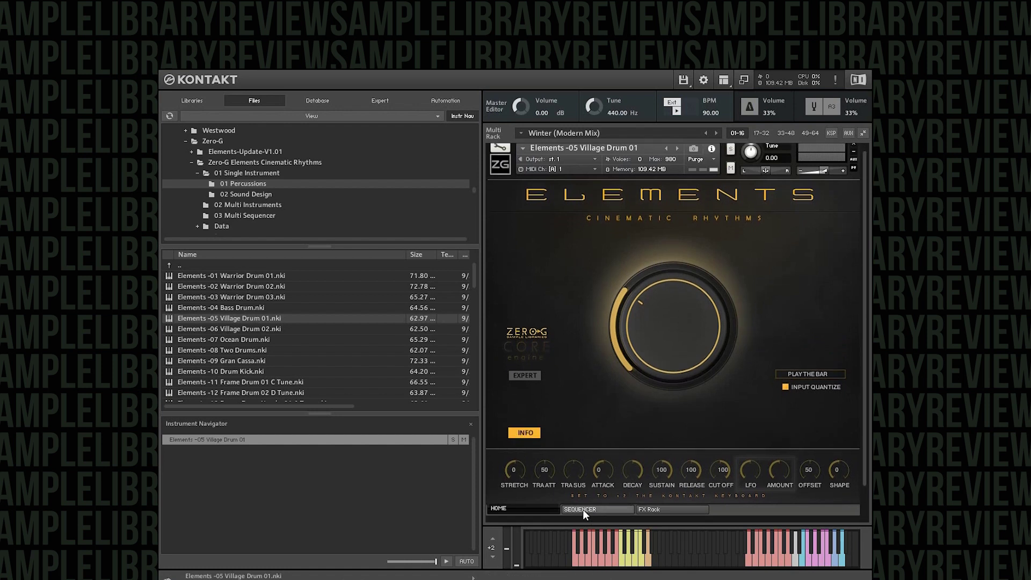
{"action": "left_click", "coordinate": [582, 509]}
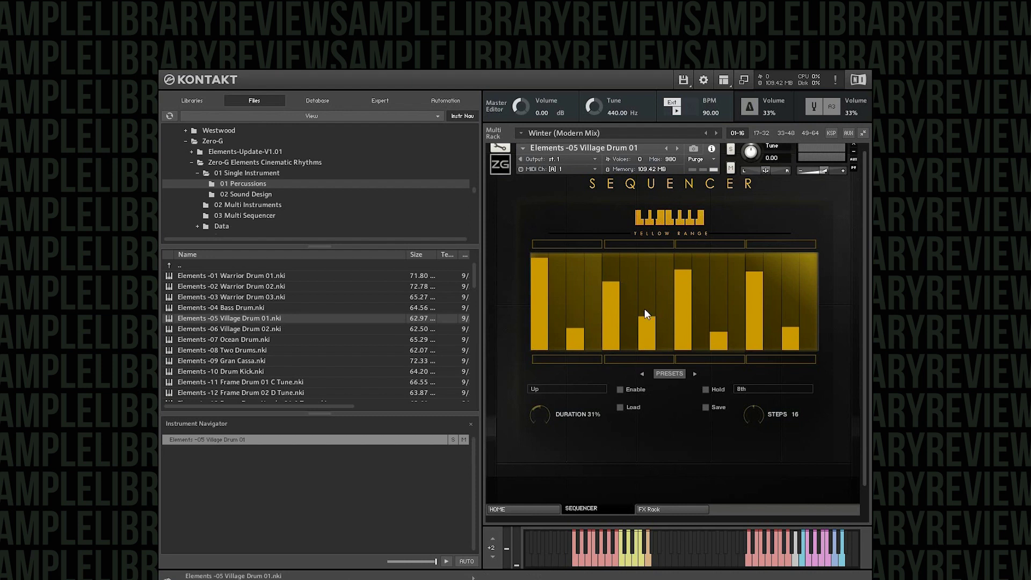
{"action": "left_click", "coordinate": [669, 374]}
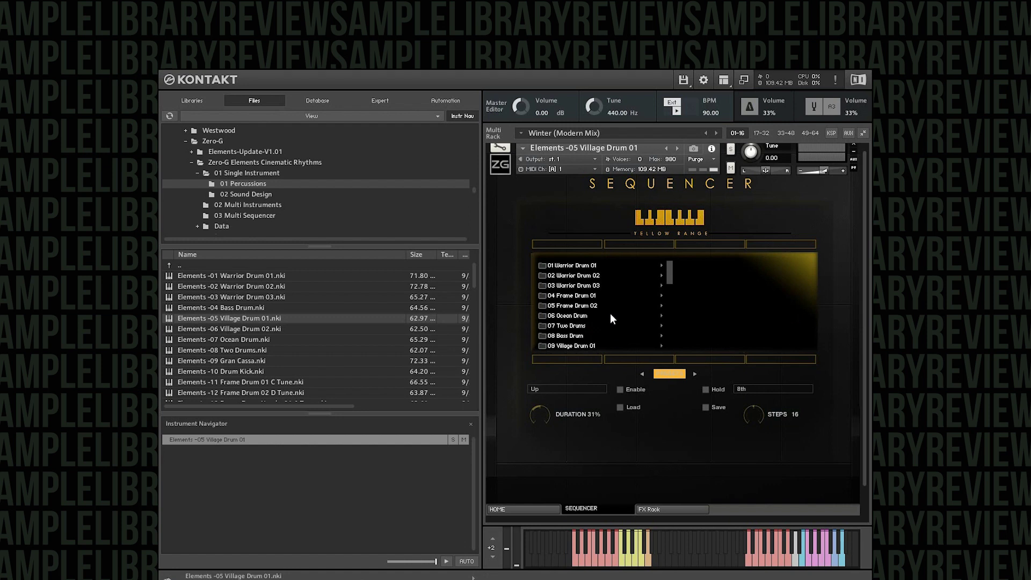
{"action": "left_click", "coordinate": [590, 347]}
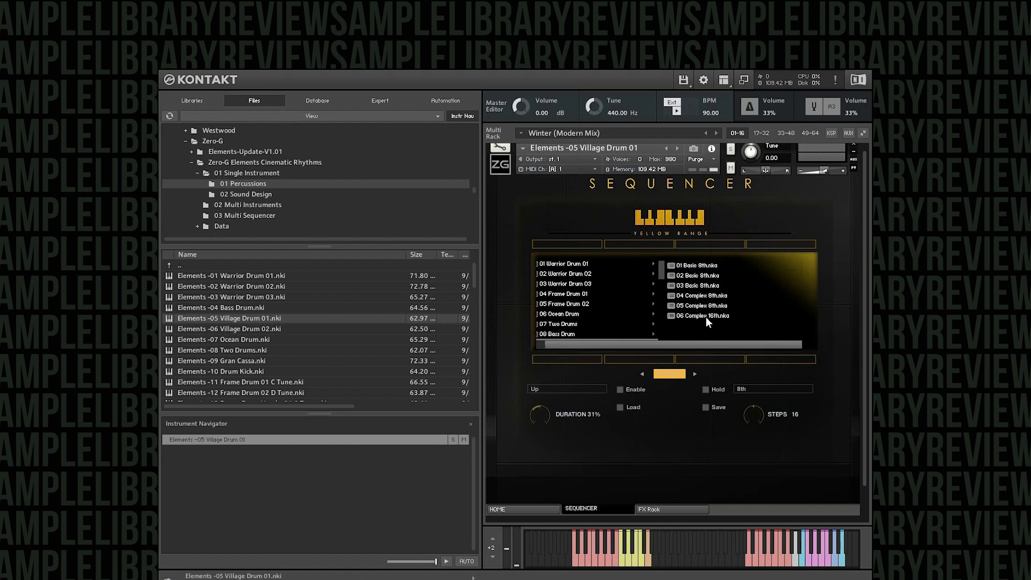
Step: Look through the sequencer presets in the 04 Frame Drum 01 and 05 Frame Drum 02 folders
{"action": "left_click", "coordinate": [565, 294]}
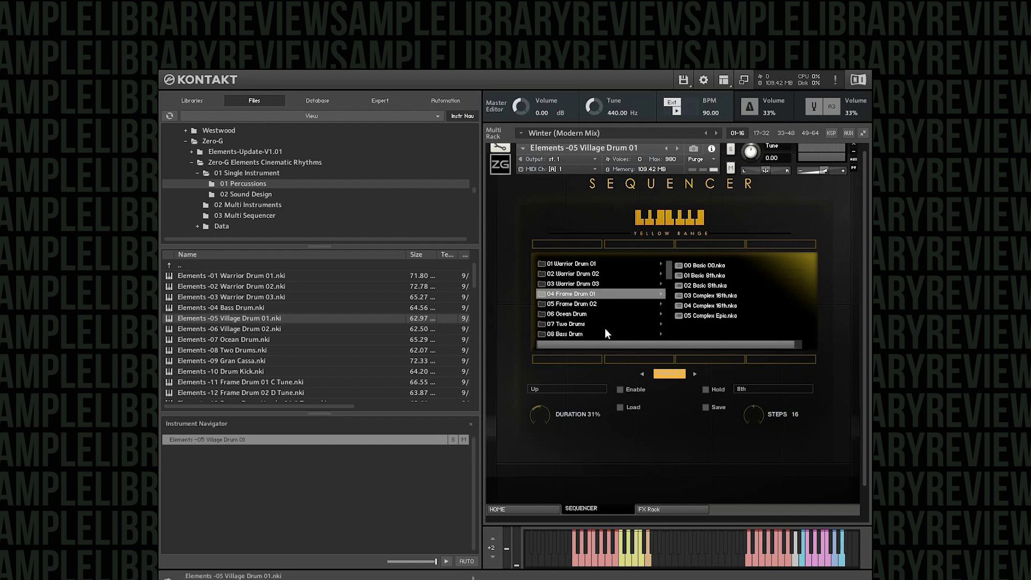
{"action": "left_click", "coordinate": [573, 306]}
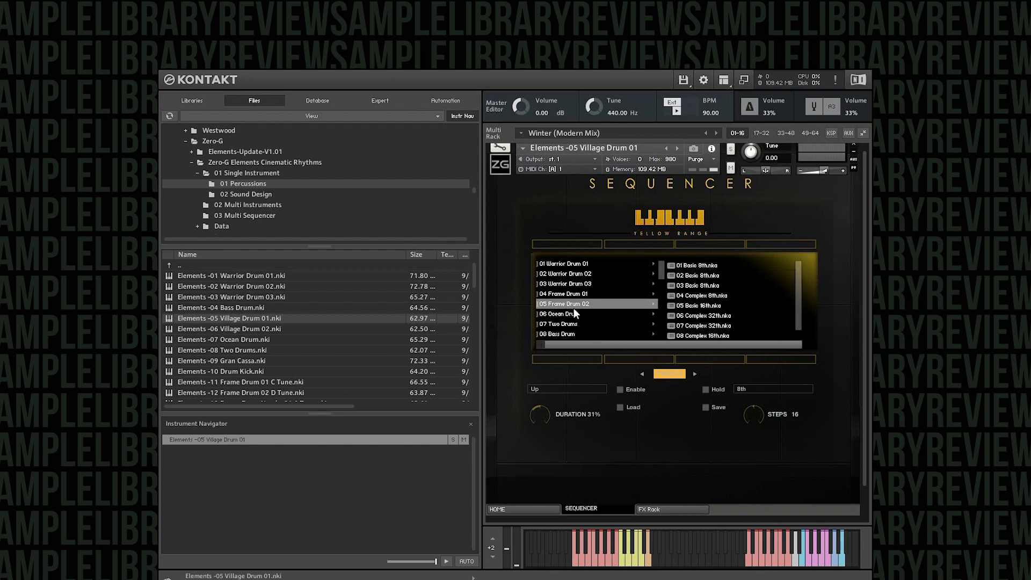
{"action": "left_click_drag", "start_coordinate": [796, 306], "coordinate": [795, 325]}
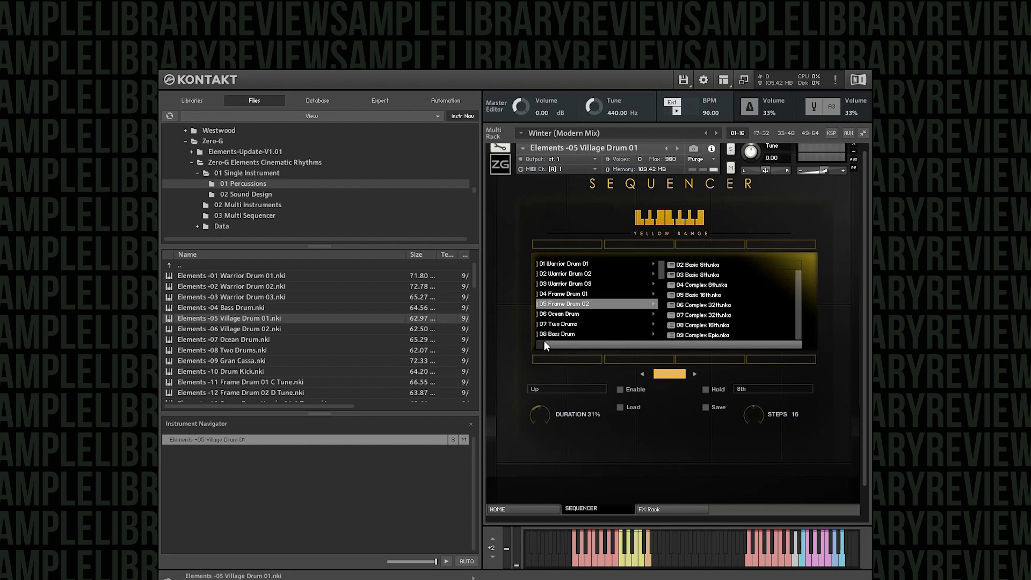
Step: Close the sequencer's preset browser and show the instrument's FX Rack
{"action": "left_click", "coordinate": [663, 373]}
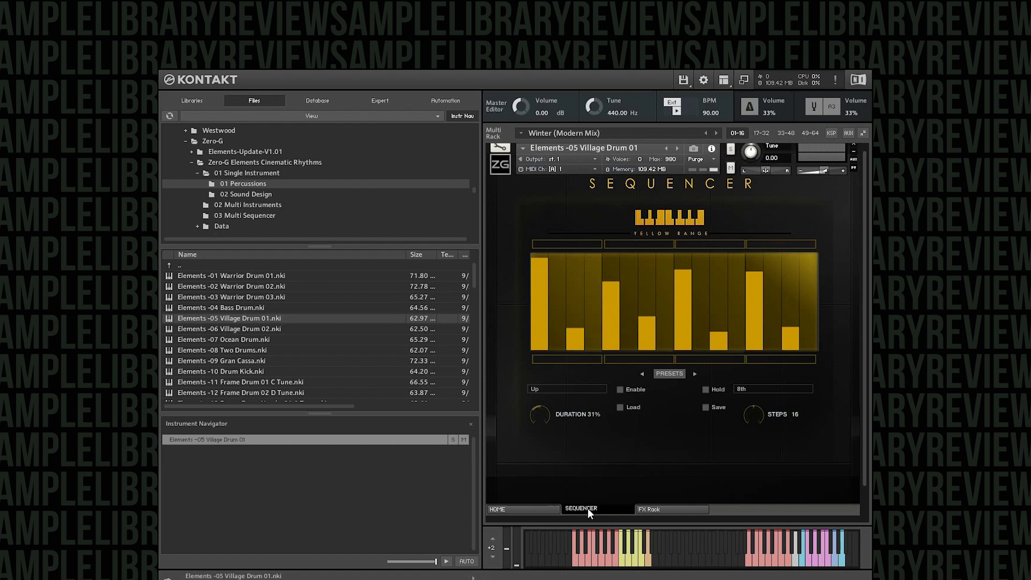
{"action": "left_click", "coordinate": [662, 511]}
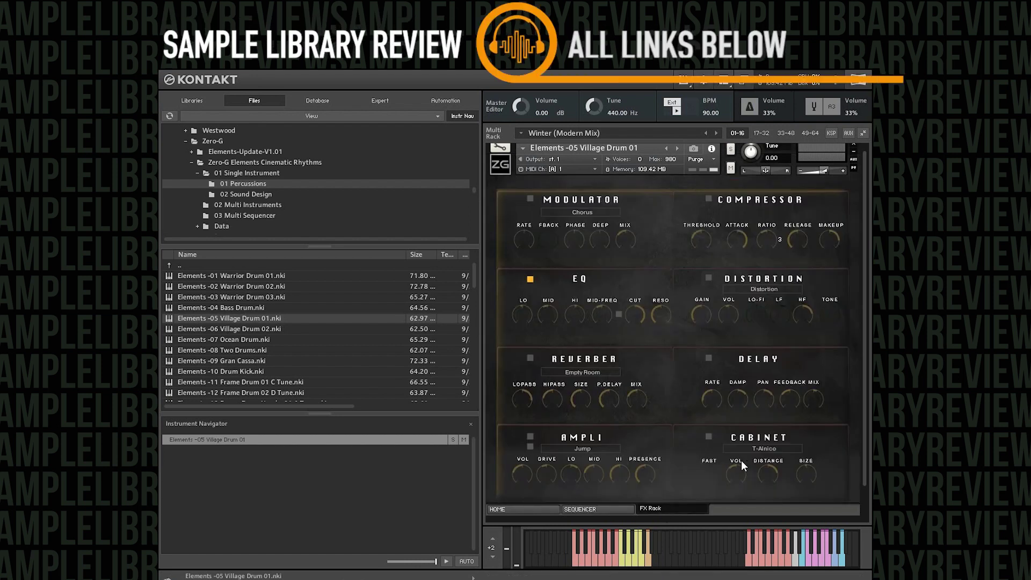
Step: View Village Drum 01's sequencer page, return to its home page and replace the instrument with Elements -07 Ocean Drum.nki
{"action": "left_click", "coordinate": [587, 507]}
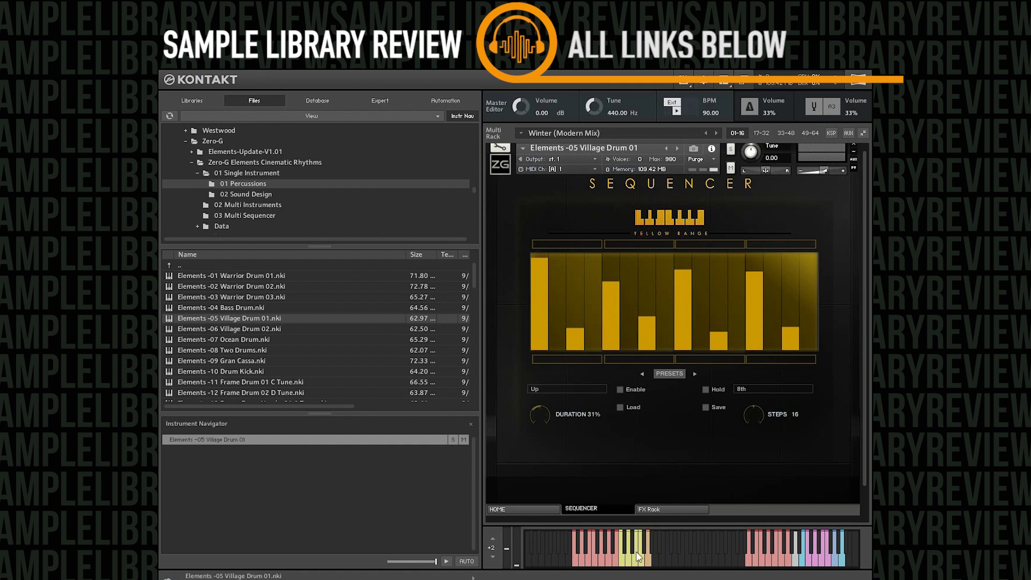
{"action": "left_click", "coordinate": [532, 508]}
{"action": "left_click", "coordinate": [241, 338]}
{"action": "left_click_drag", "start_coordinate": [249, 346], "coordinate": [689, 388]}
{"action": "key", "text": "Return"}
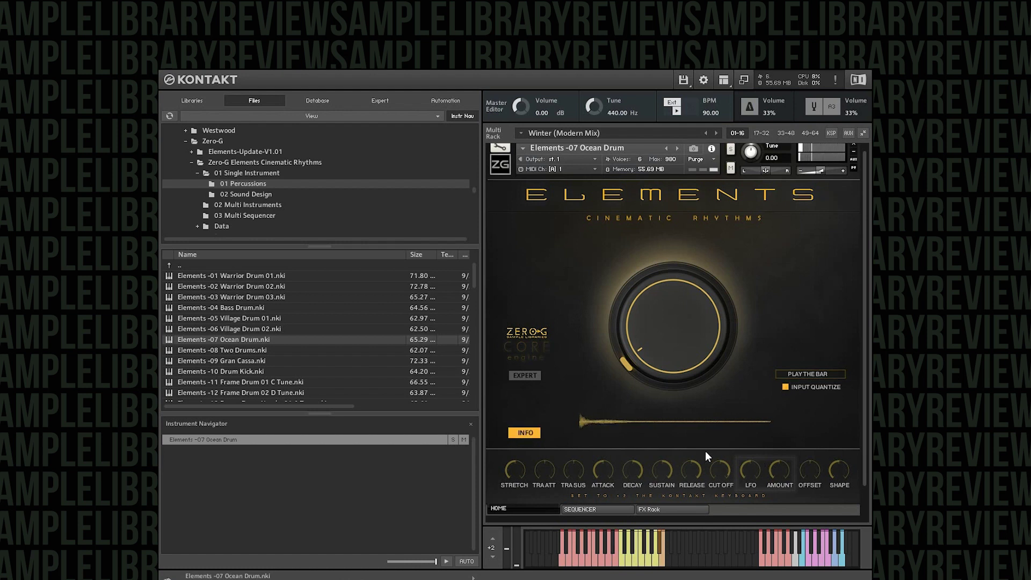
Step: Enable the Ocean Drum sequencer and load 03 Pattern 03.nka from the 22 Spirng and Wood preset folder
{"action": "left_click", "coordinate": [617, 508]}
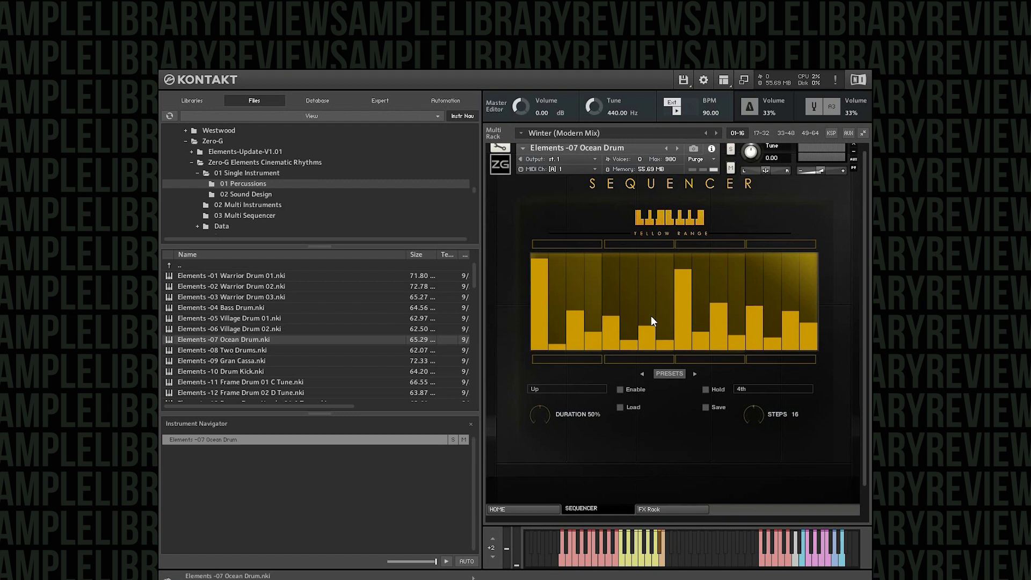
{"action": "left_click", "coordinate": [620, 391]}
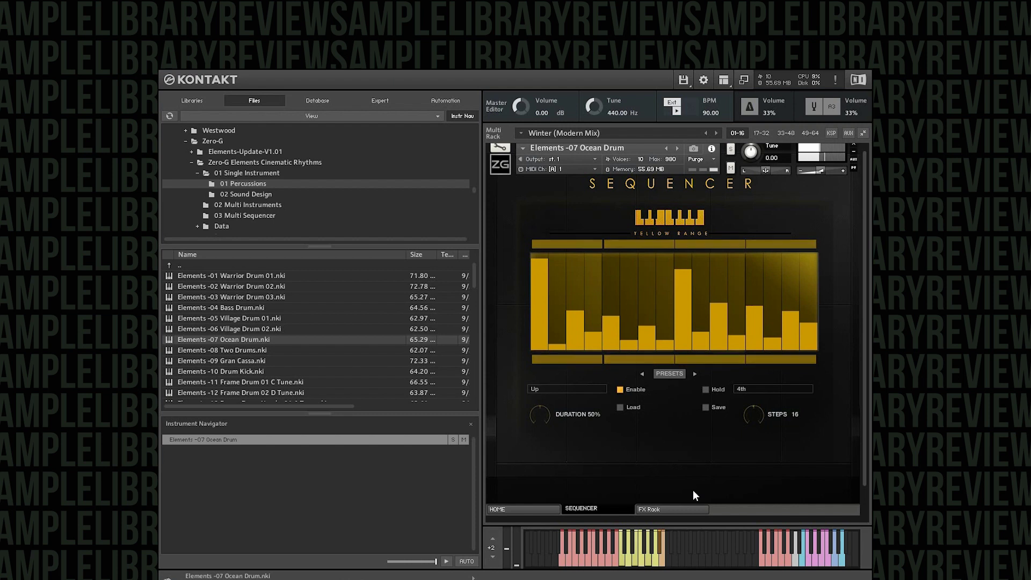
{"action": "left_click", "coordinate": [664, 377]}
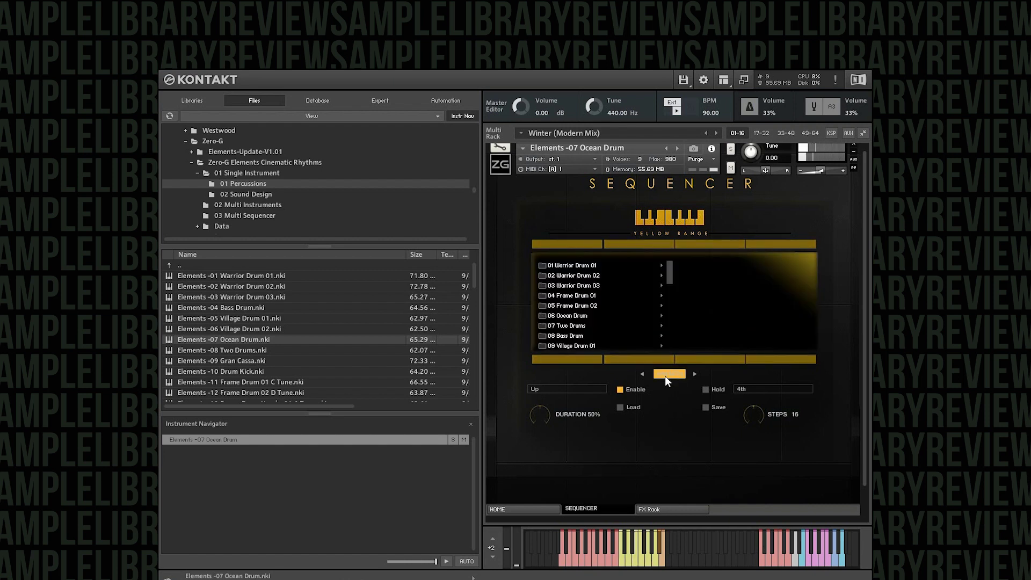
{"action": "scroll", "coordinate": [587, 312], "scroll_direction": "down", "scroll_amount": 1}
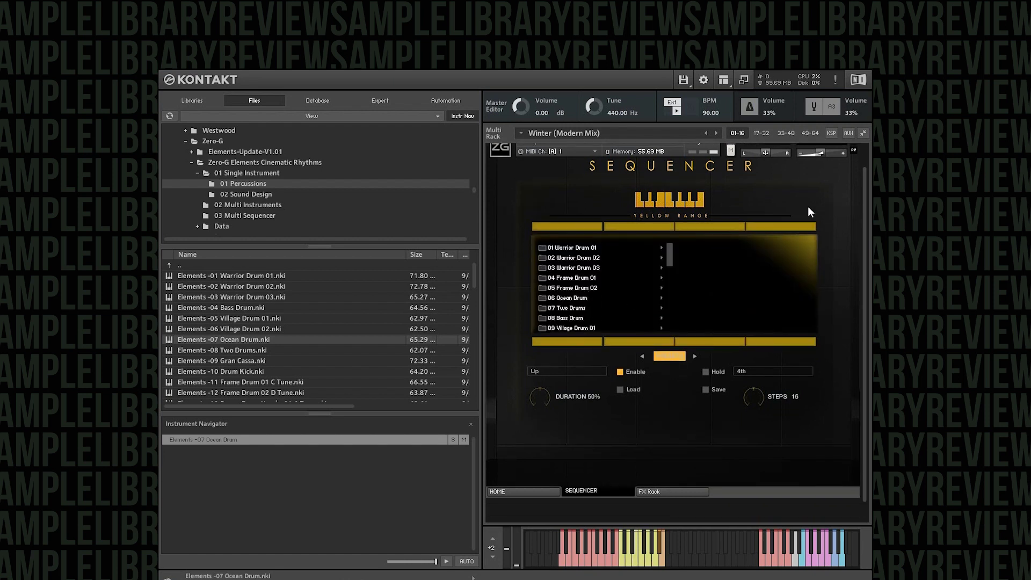
{"action": "left_click_drag", "start_coordinate": [672, 249], "coordinate": [669, 292]}
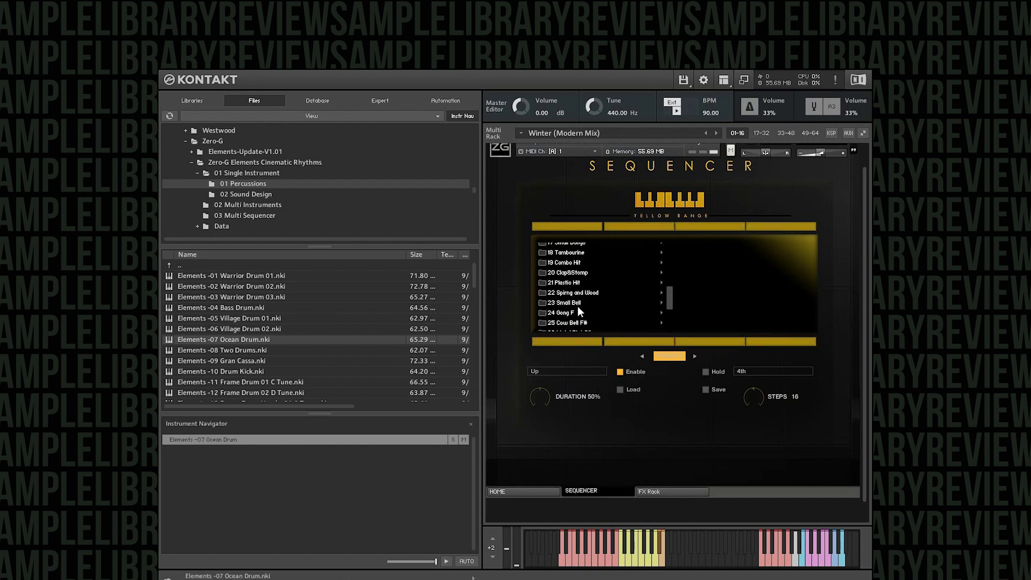
{"action": "mouse_move", "coordinate": [570, 294]}
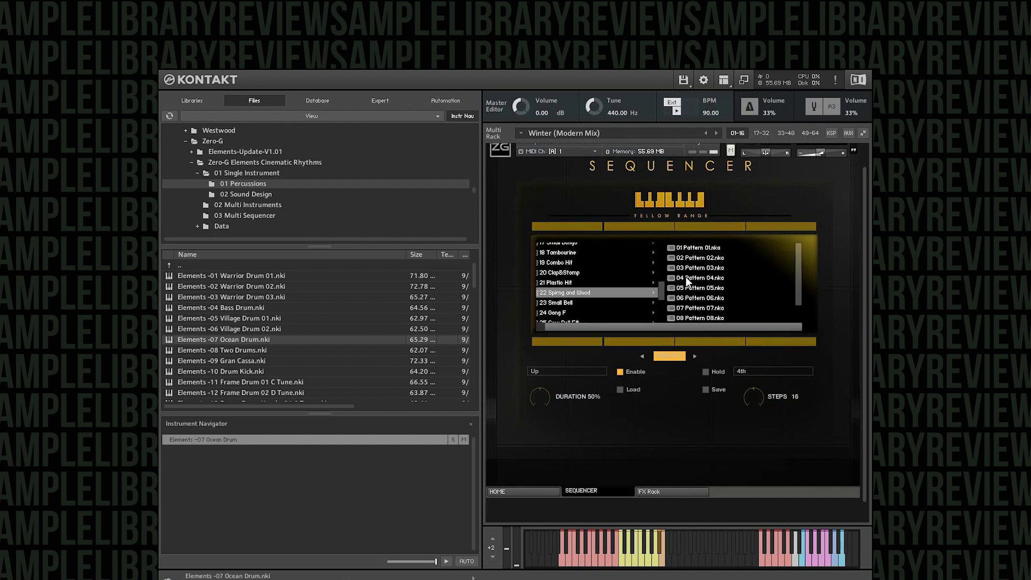
{"action": "left_click", "coordinate": [711, 269]}
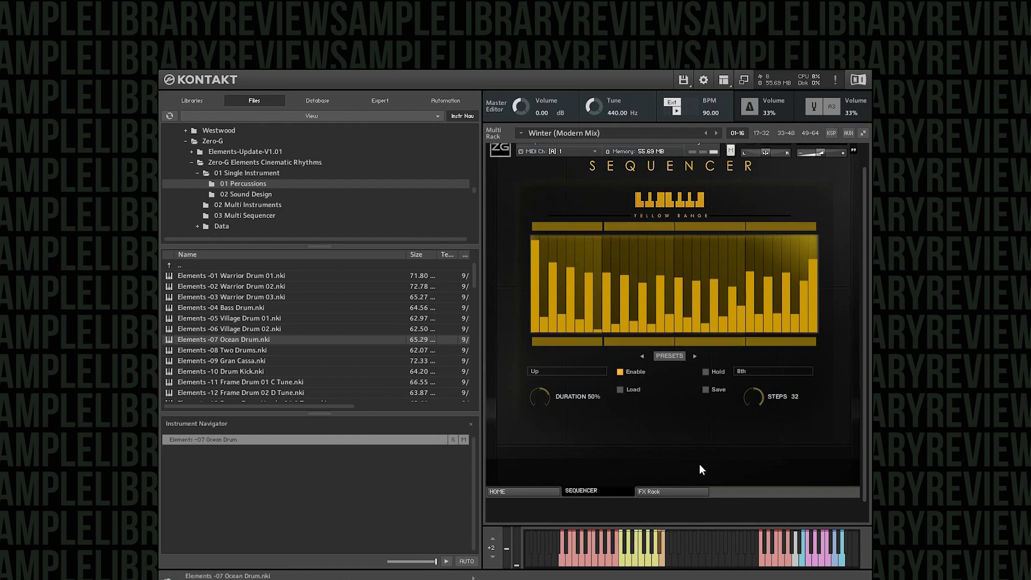
Step: Return to the home page, replace Ocean Drum with Elements -08 Two Drums.nki and enable Input Quantize
{"action": "left_click", "coordinate": [535, 493]}
{"action": "left_click_drag", "start_coordinate": [185, 350], "coordinate": [541, 277]}
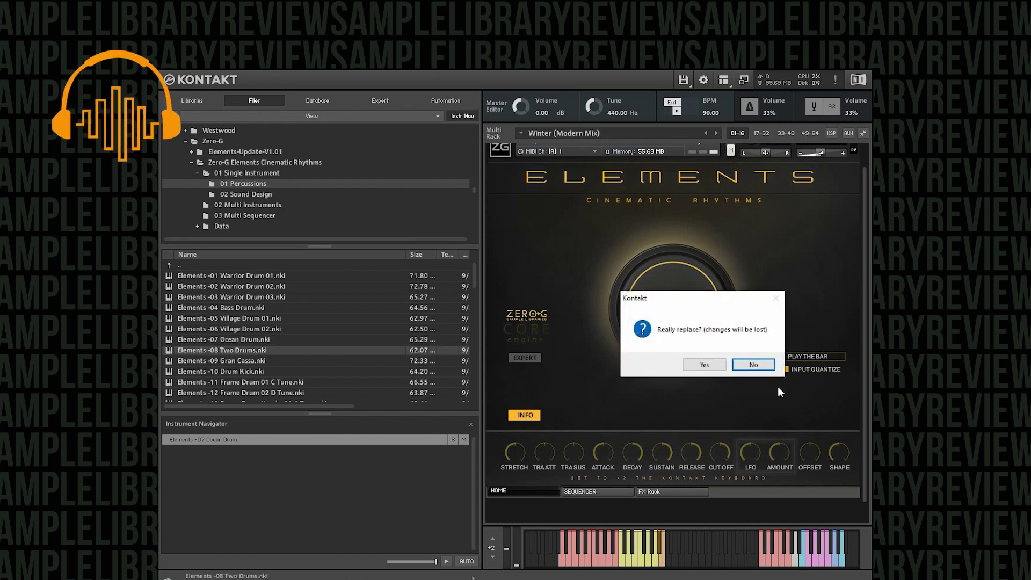
{"action": "left_click", "coordinate": [705, 365]}
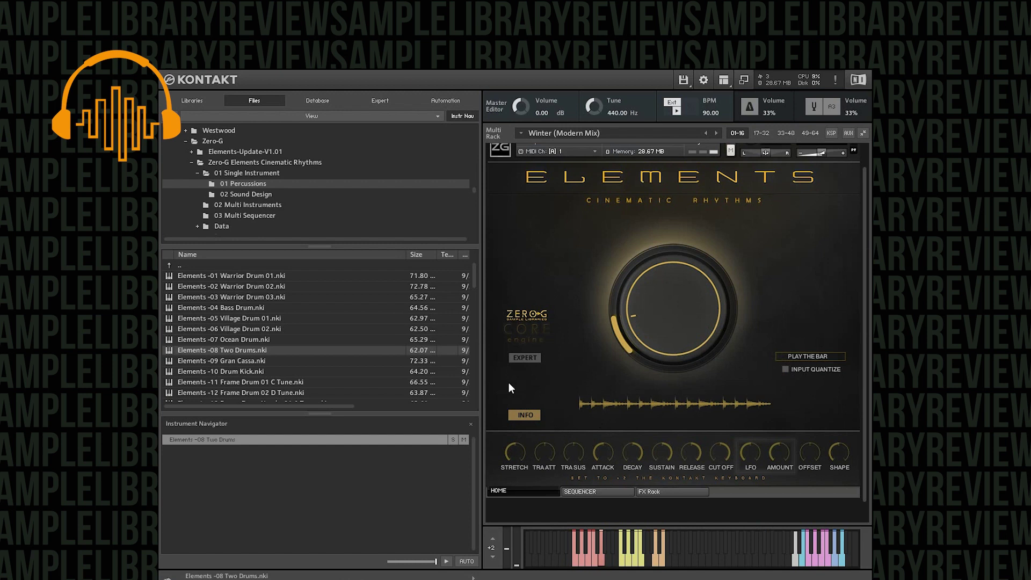
{"action": "left_click", "coordinate": [787, 369]}
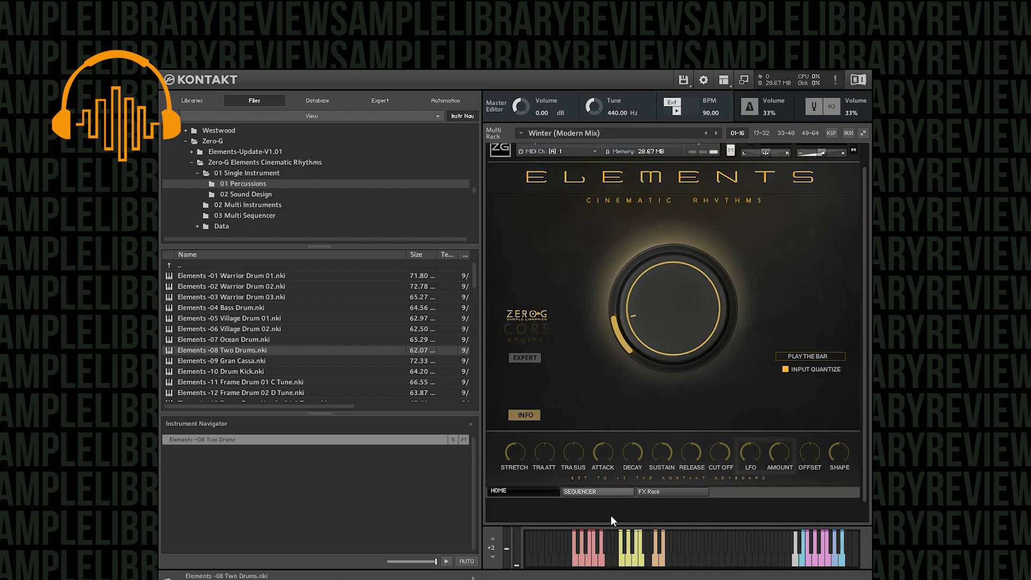
Step: Enable the Two Drums sequencer and load 05 Complex 16th.nka from the 06 Ocean Drum preset folder
{"action": "left_click", "coordinate": [600, 494]}
{"action": "left_click", "coordinate": [621, 374]}
{"action": "left_click", "coordinate": [668, 358]}
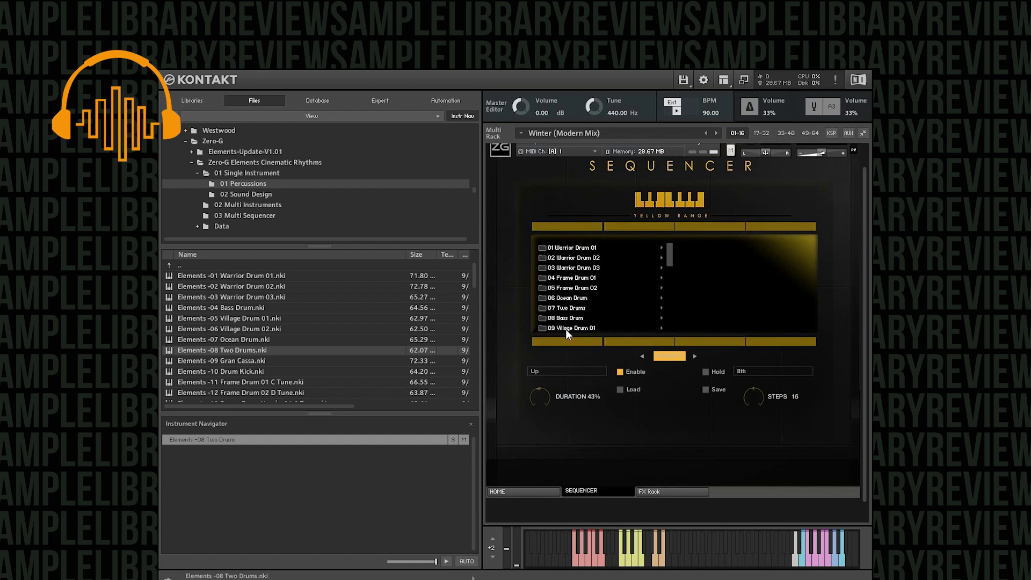
{"action": "left_click", "coordinate": [573, 301]}
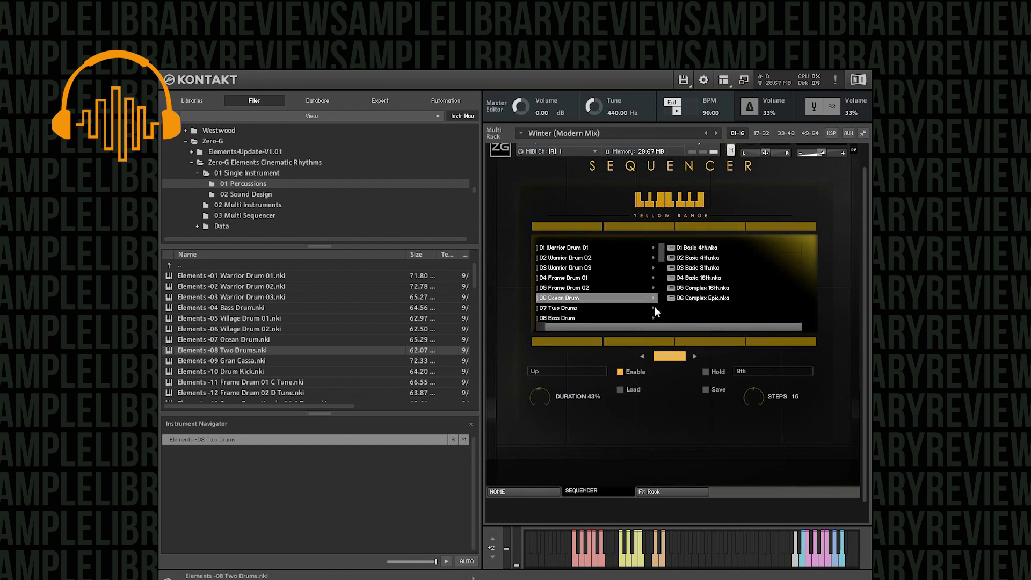
{"action": "left_click", "coordinate": [698, 288]}
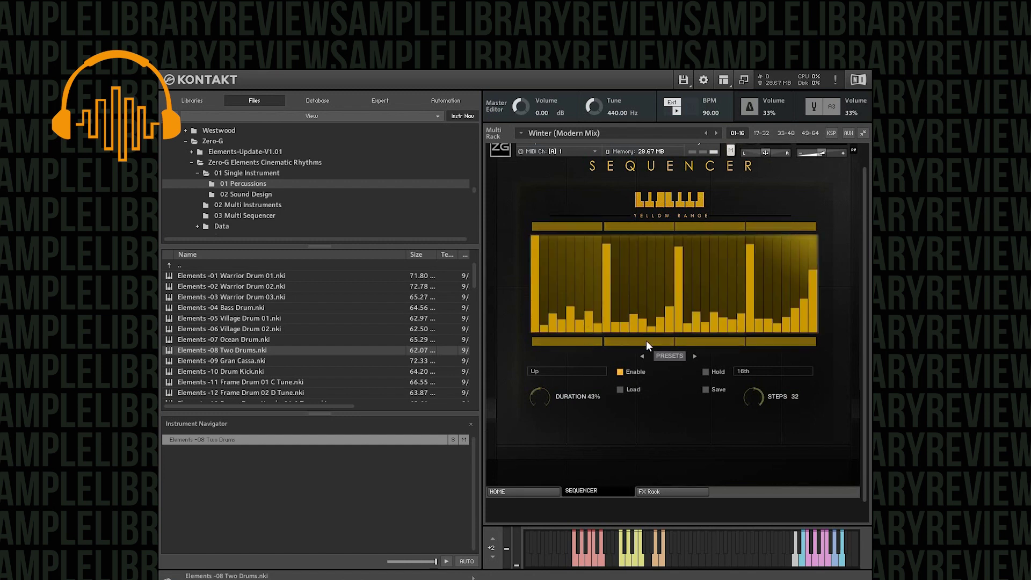
Step: Return to the home page, replace Two Drums with Elements -09 Gran Cassa.nki and enable Input Quantize
{"action": "left_click", "coordinate": [530, 491]}
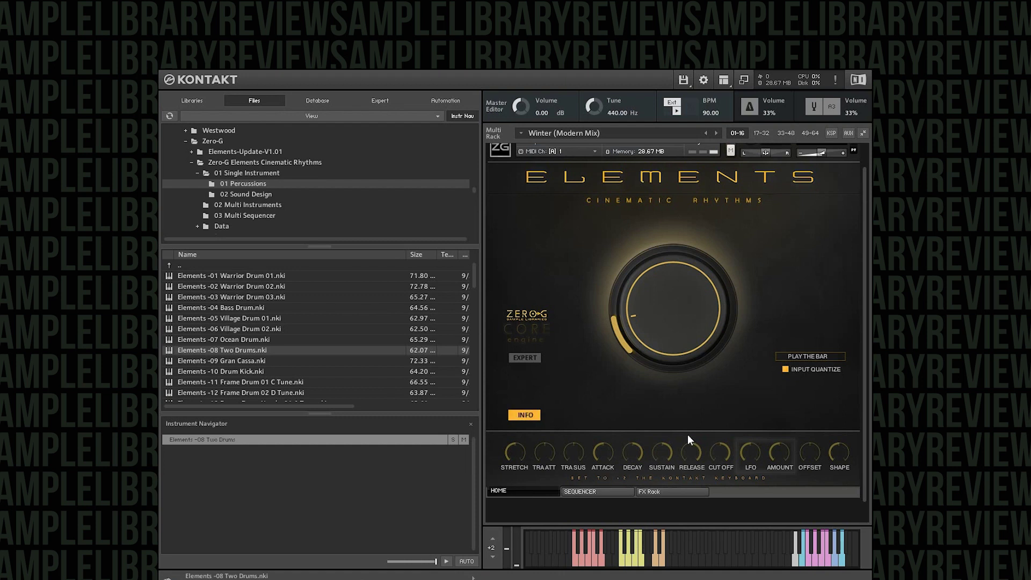
{"action": "left_click_drag", "start_coordinate": [242, 360], "coordinate": [607, 333]}
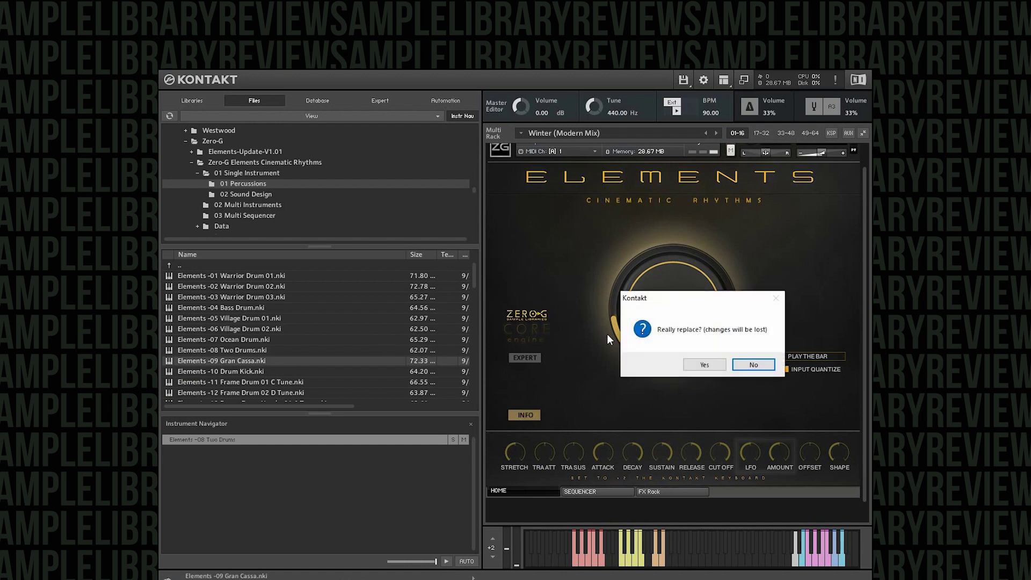
{"action": "left_click", "coordinate": [702, 364]}
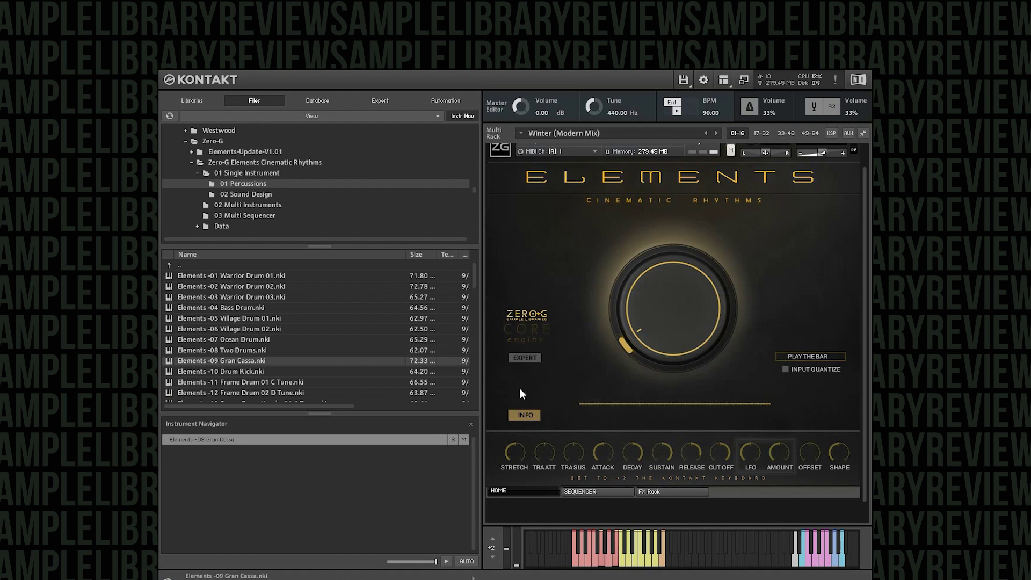
{"action": "left_click", "coordinate": [785, 369]}
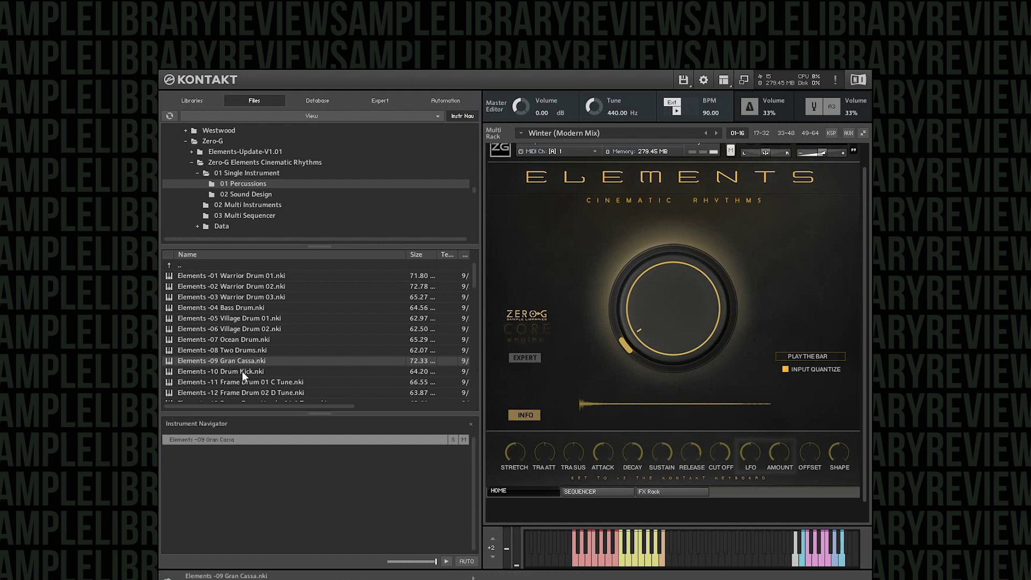
Step: Replace Gran Cassa with Elements -10 Drum Kick.nki and enable Input Quantize
{"action": "left_click_drag", "start_coordinate": [241, 371], "coordinate": [725, 279]}
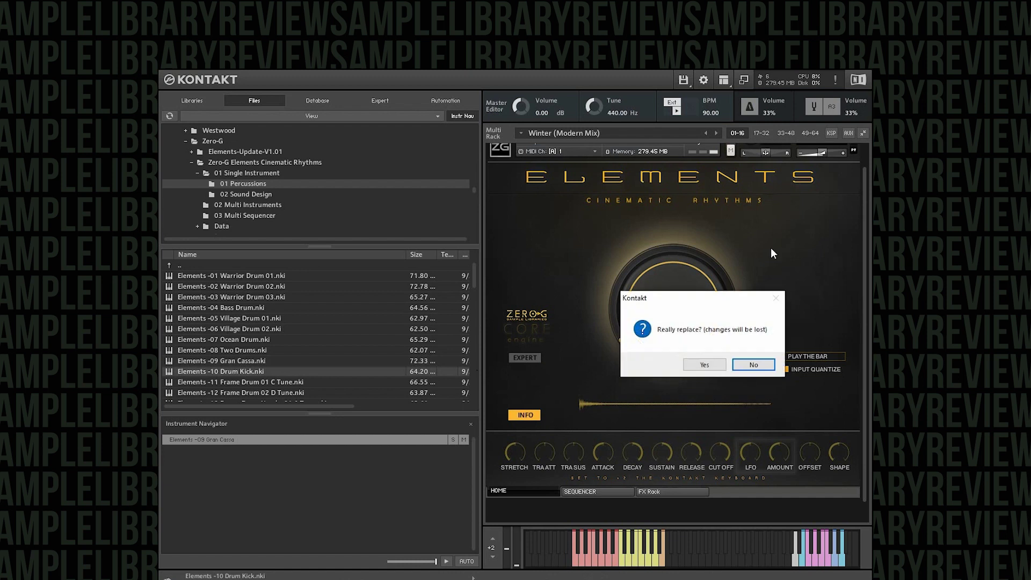
{"action": "left_click", "coordinate": [697, 369]}
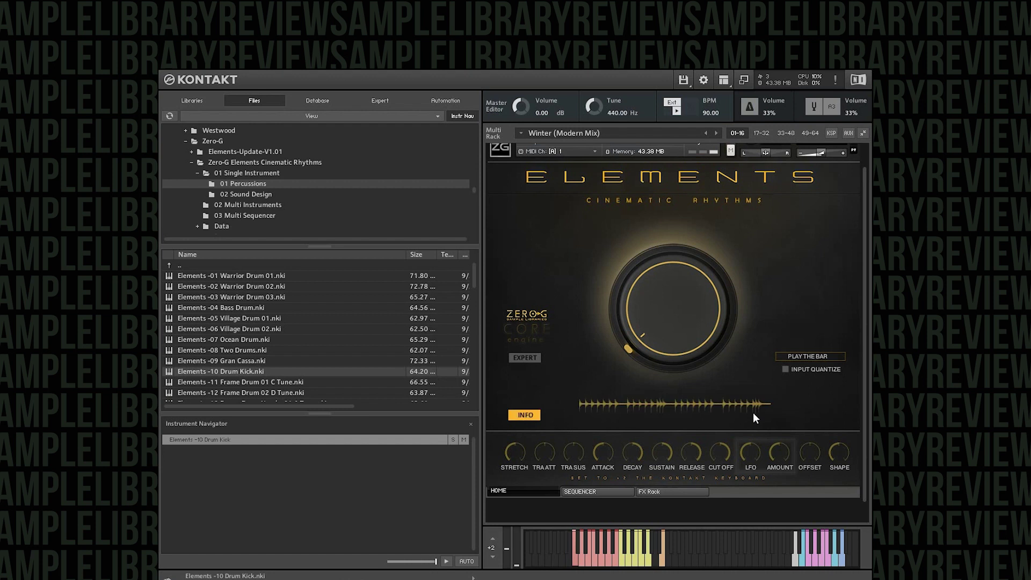
{"action": "left_click", "coordinate": [785, 369]}
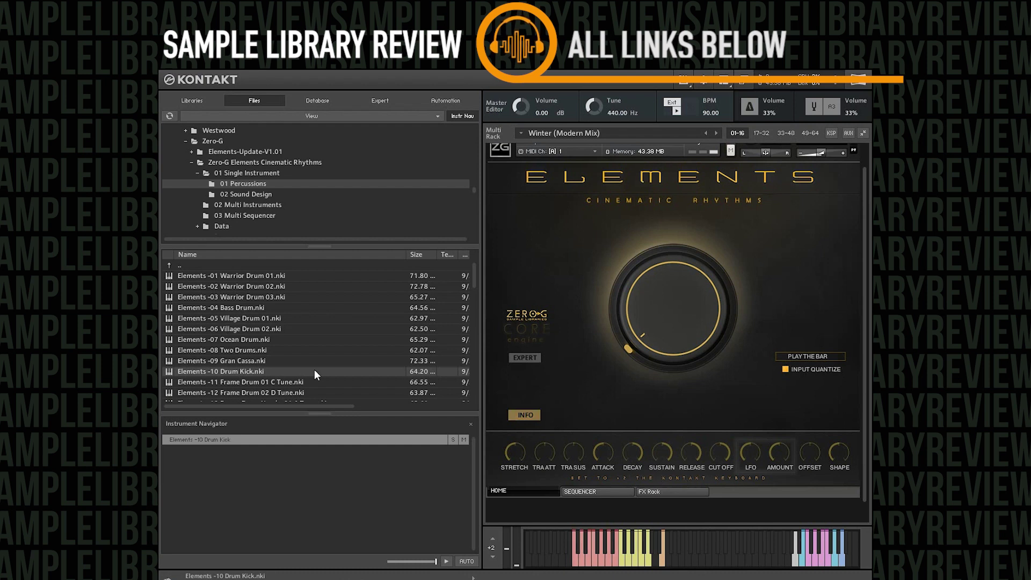
Step: Replace Drum Kick with Elements -11 Frame Drum 01 C Tune.nki and enable Input Quantize
{"action": "scroll", "coordinate": [314, 370], "scroll_direction": "down", "scroll_amount": 1}
{"action": "left_click_drag", "start_coordinate": [278, 371], "coordinate": [584, 322]}
{"action": "left_click", "coordinate": [704, 361]}
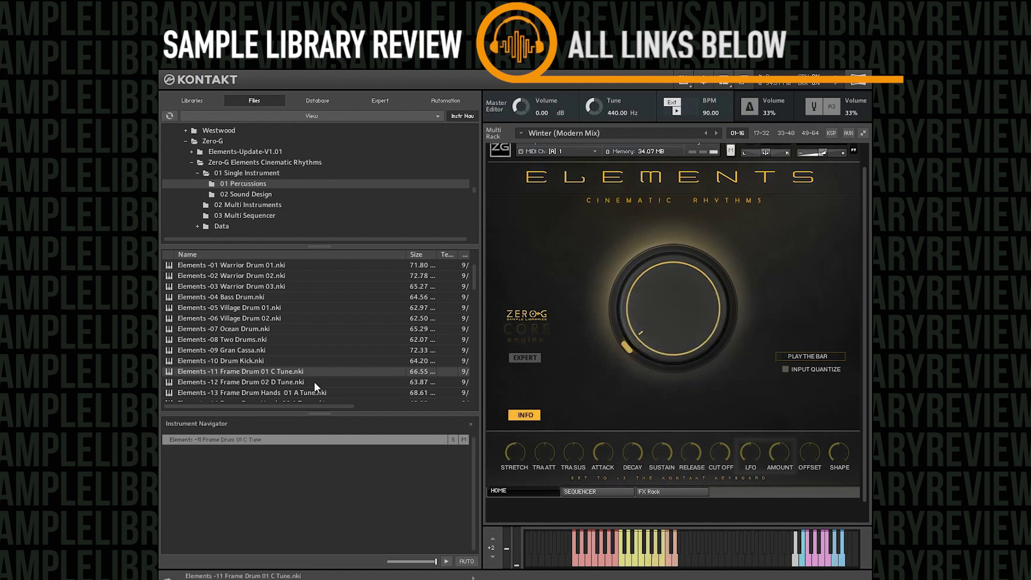
{"action": "scroll", "coordinate": [313, 370], "scroll_direction": "down", "scroll_amount": 3}
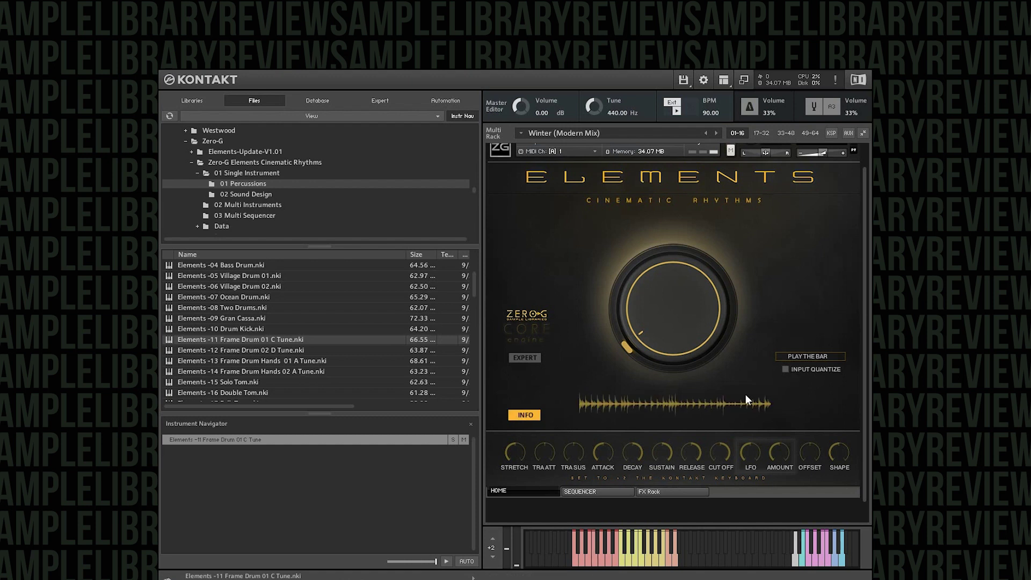
{"action": "left_click", "coordinate": [784, 370]}
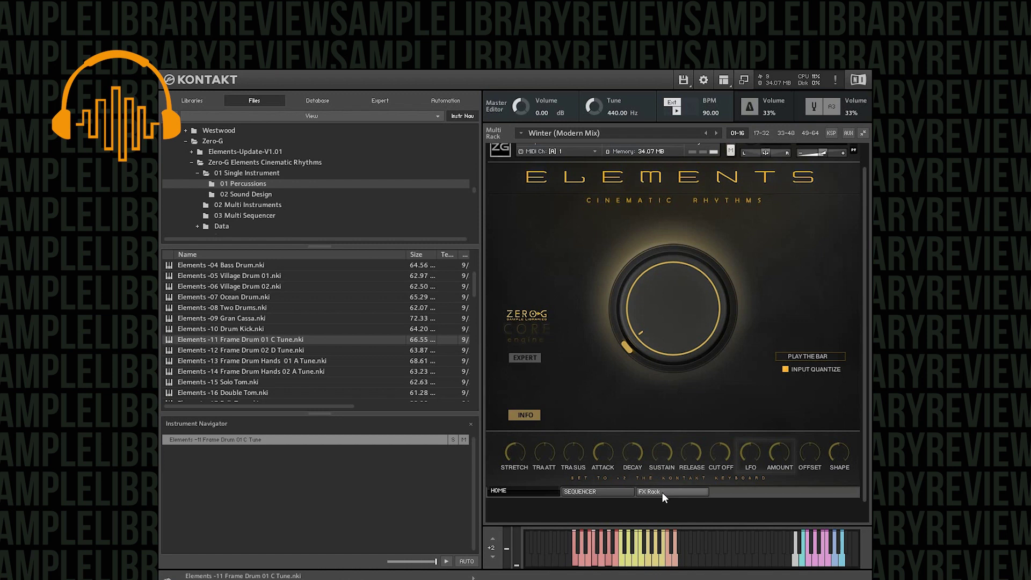
Step: Load the fifth pattern from the 29 Chu Daiko folder into the Frame Drum 01 sequencer and enable the sequencer
{"action": "left_click", "coordinate": [587, 491]}
{"action": "left_click", "coordinate": [662, 358]}
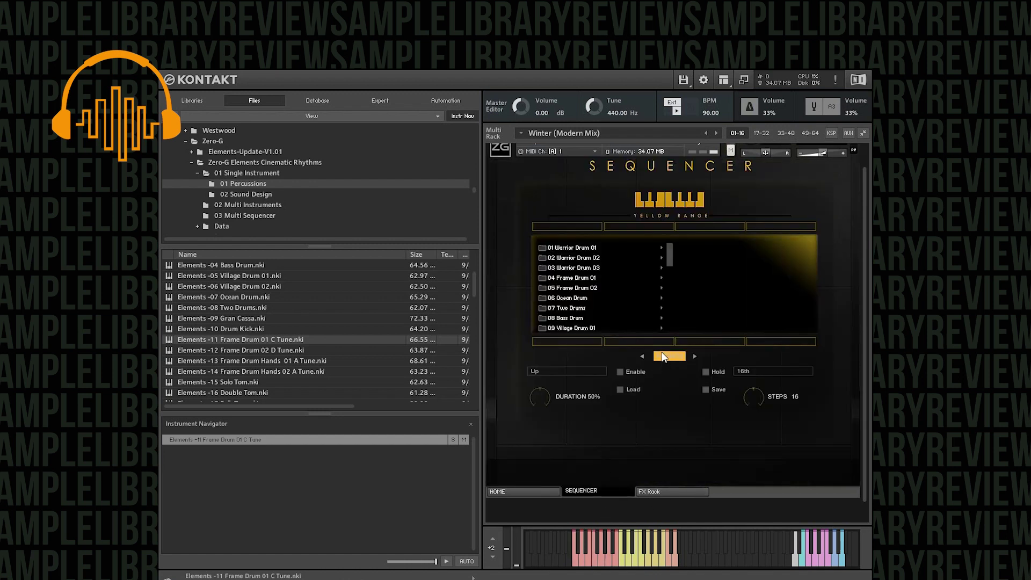
{"action": "left_click_drag", "start_coordinate": [672, 260], "coordinate": [665, 332]}
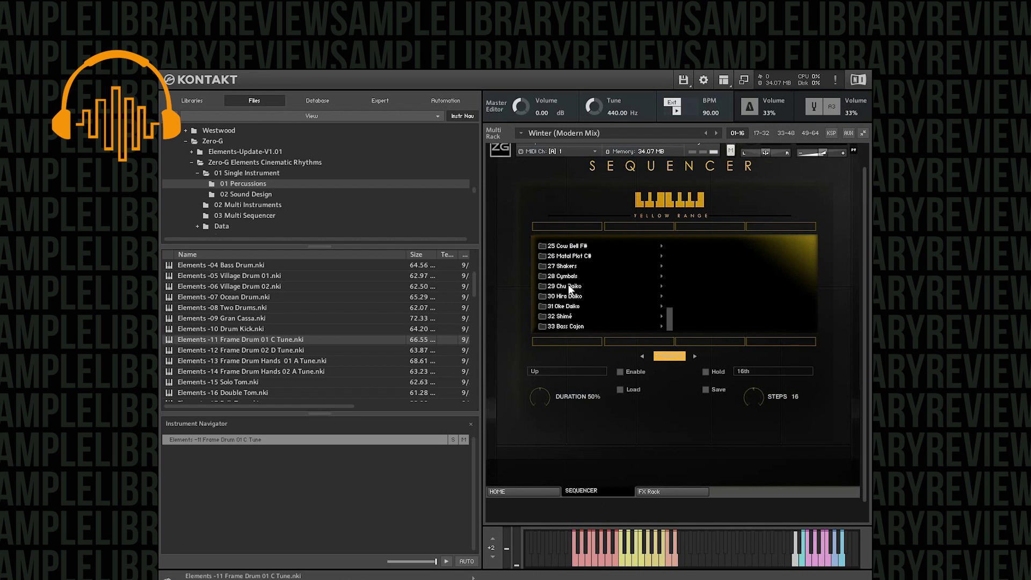
{"action": "mouse_move", "coordinate": [569, 285]}
{"action": "left_click", "coordinate": [722, 288]}
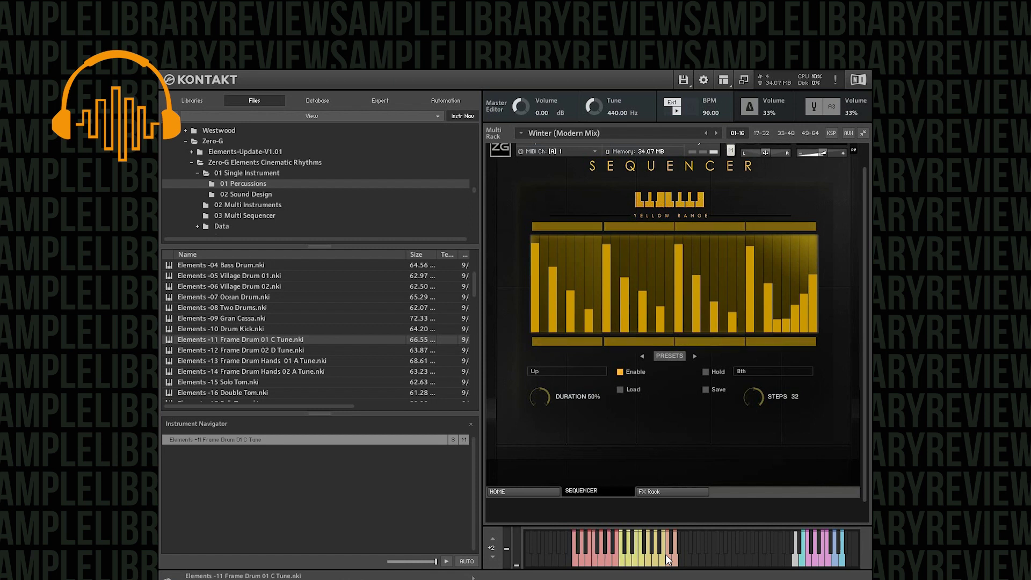
Step: Replace Frame Drum 01 with Elements -13 Frame Drum Hands 01 A Tune.nki
{"action": "left_click", "coordinate": [247, 360]}
{"action": "left_click_drag", "start_coordinate": [246, 356], "coordinate": [623, 300]}
{"action": "left_click", "coordinate": [704, 364]}
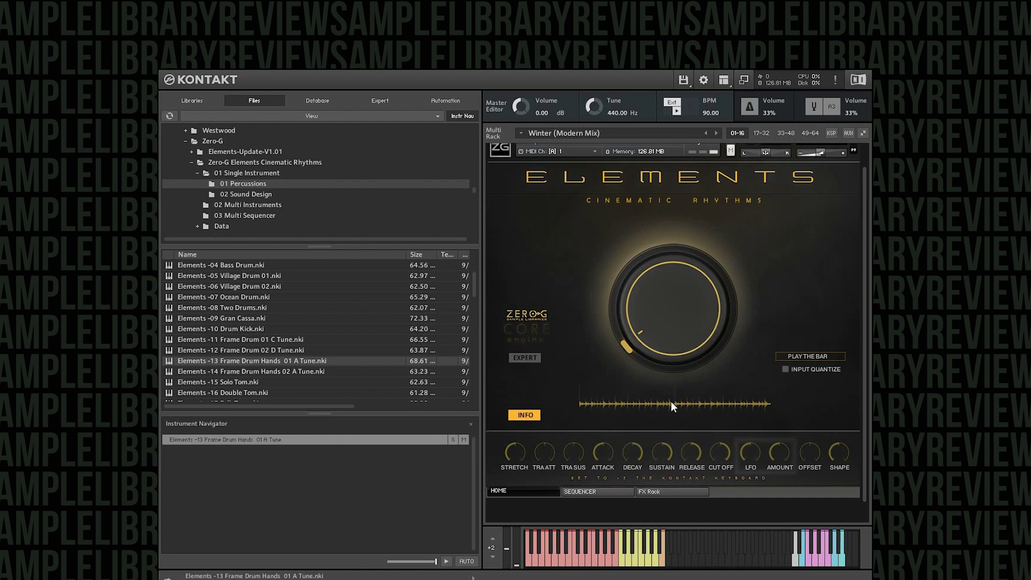
Step: Replace Frame Drum Hands 01 with Elements -17 Folk Tom.nki from the percussion list
{"action": "scroll", "coordinate": [690, 345], "scroll_direction": "up", "scroll_amount": 1}
{"action": "scroll", "coordinate": [691, 346], "scroll_direction": "up", "scroll_amount": 3}
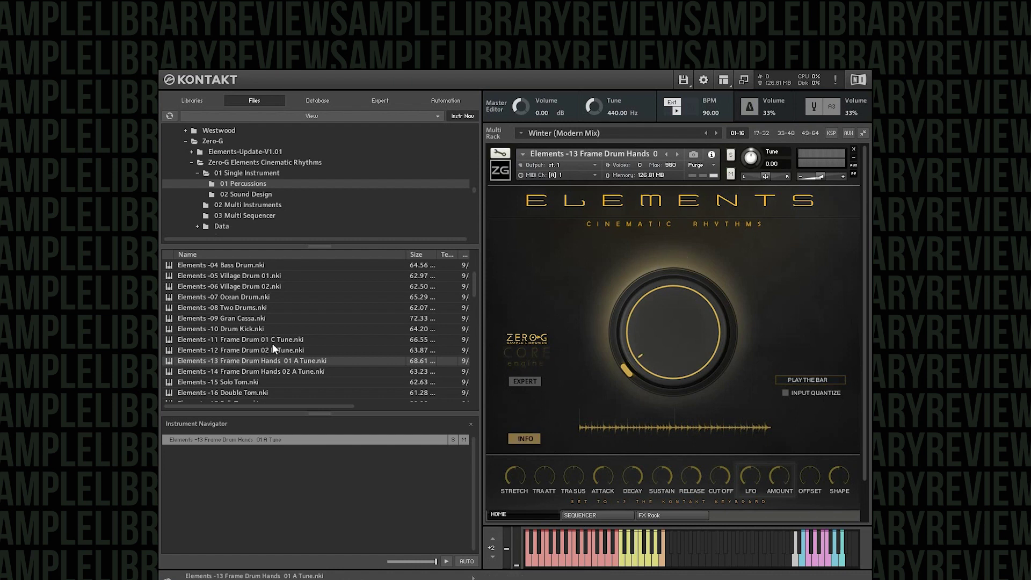
{"action": "scroll", "coordinate": [272, 344], "scroll_direction": "down", "scroll_amount": 3}
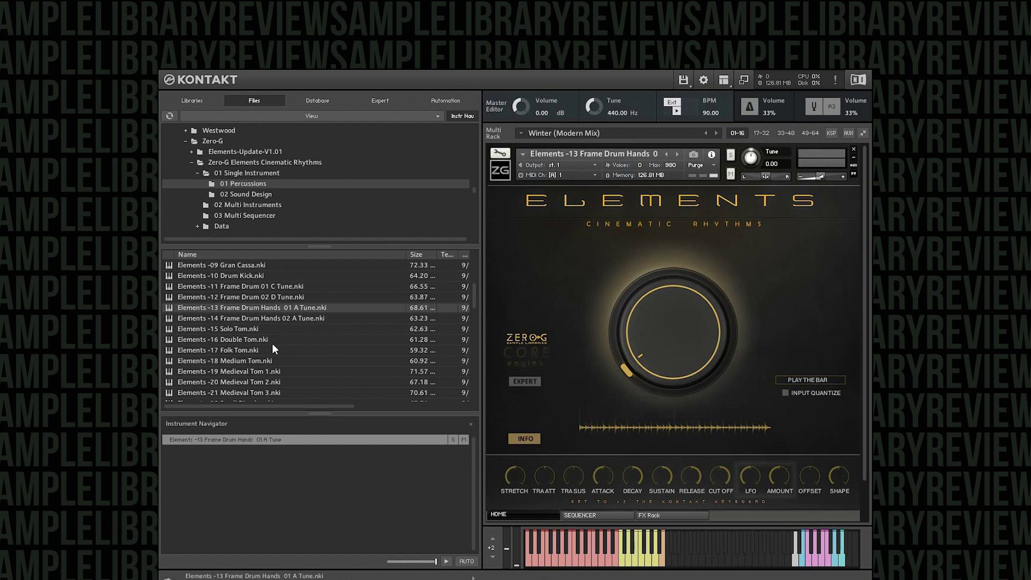
{"action": "left_click_drag", "start_coordinate": [257, 349], "coordinate": [552, 308]}
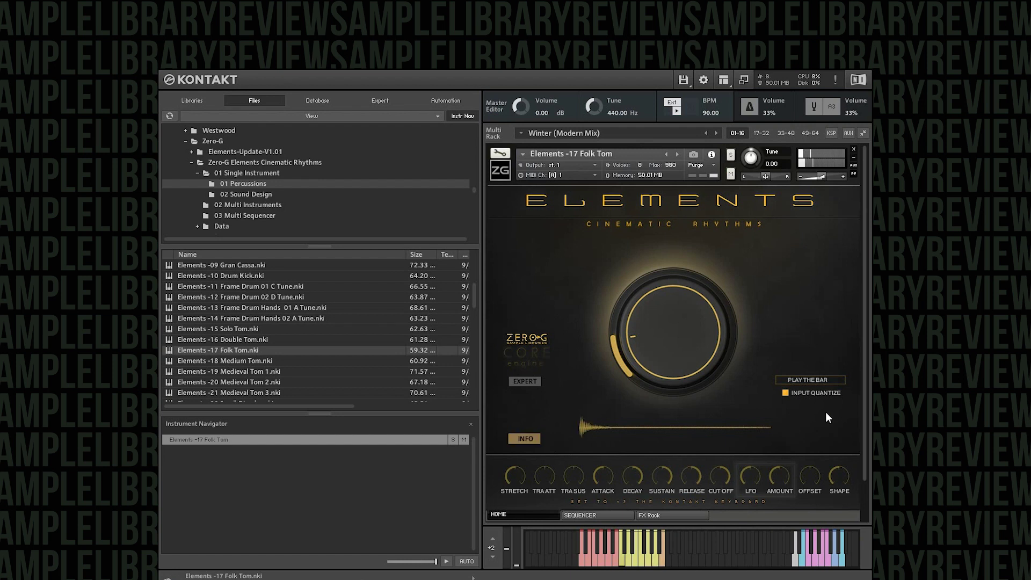
Step: Replace Folk Tom with Elements -19 Medieval Tom 1.nki and look further down the percussion instrument list
{"action": "left_click_drag", "start_coordinate": [279, 370], "coordinate": [630, 279]}
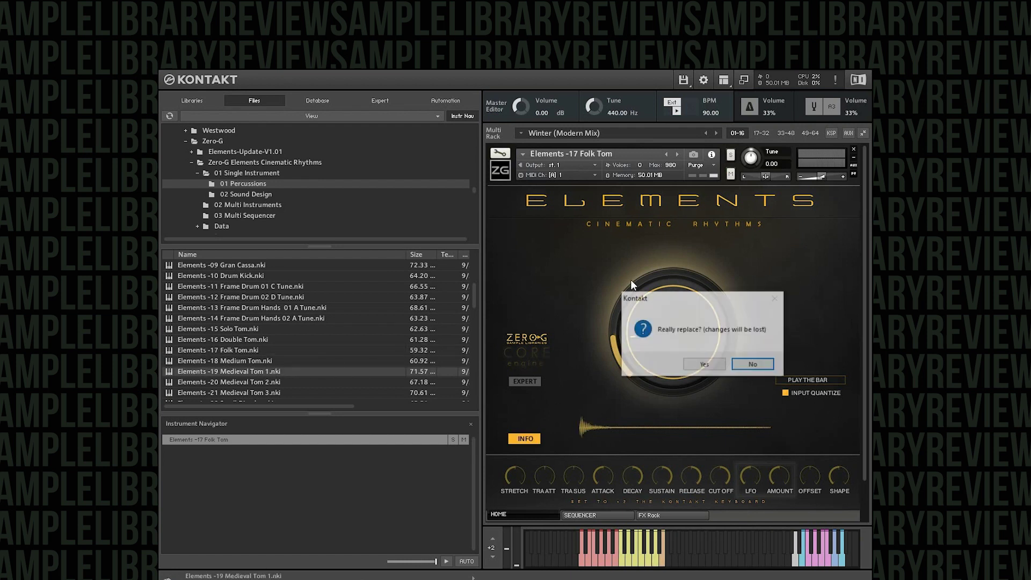
{"action": "left_click", "coordinate": [752, 364]}
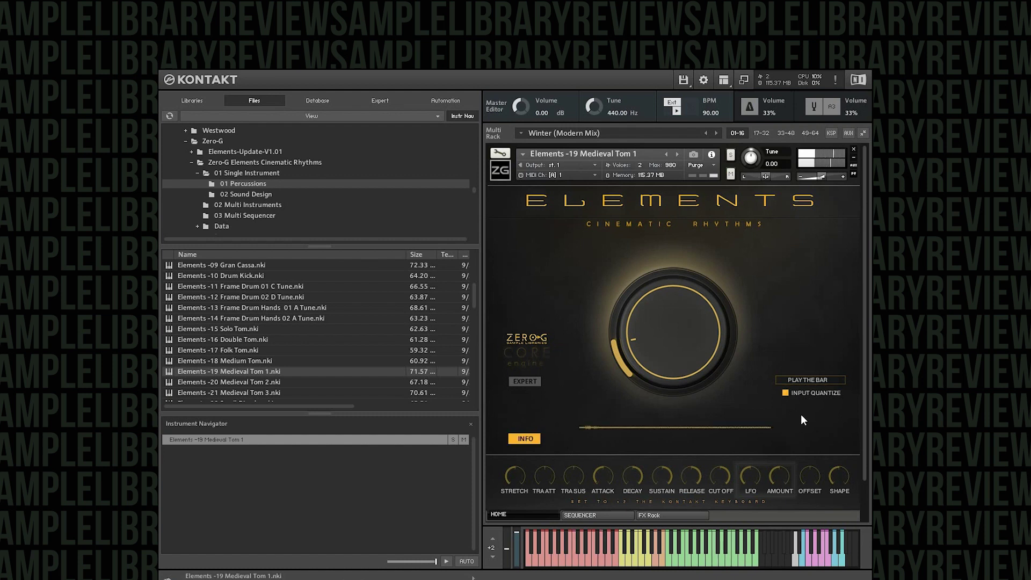
{"action": "scroll", "coordinate": [252, 325], "scroll_direction": "down", "scroll_amount": 2}
{"action": "scroll", "coordinate": [252, 325], "scroll_direction": "down", "scroll_amount": 2}
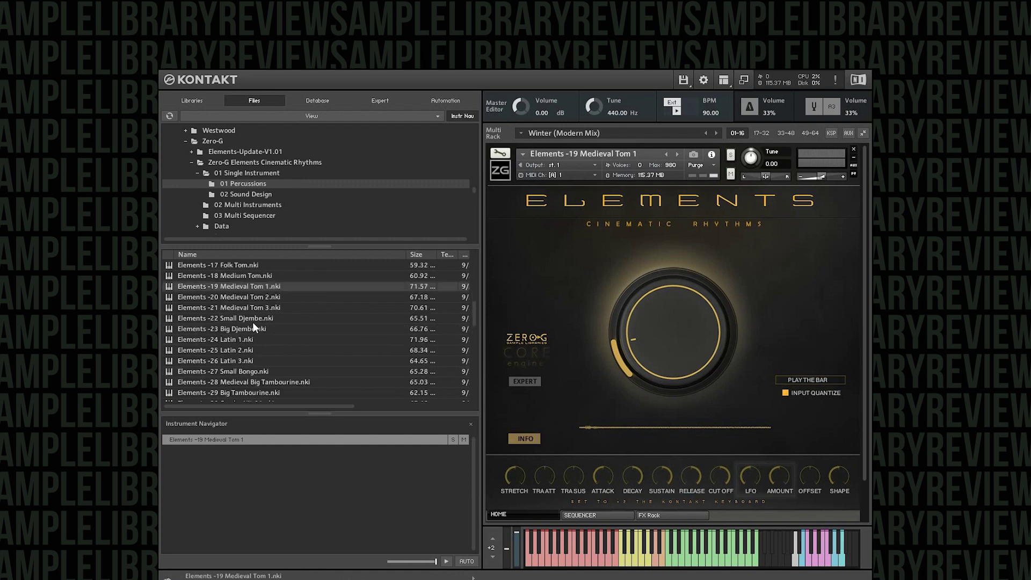
Step: Replace Medieval Tom 1 with Elements -22 Small Djembe.nki and enable input quantize
{"action": "double_click", "coordinate": [250, 317]}
{"action": "left_click_drag", "start_coordinate": [251, 318], "coordinate": [653, 287]}
{"action": "left_click", "coordinate": [712, 368]}
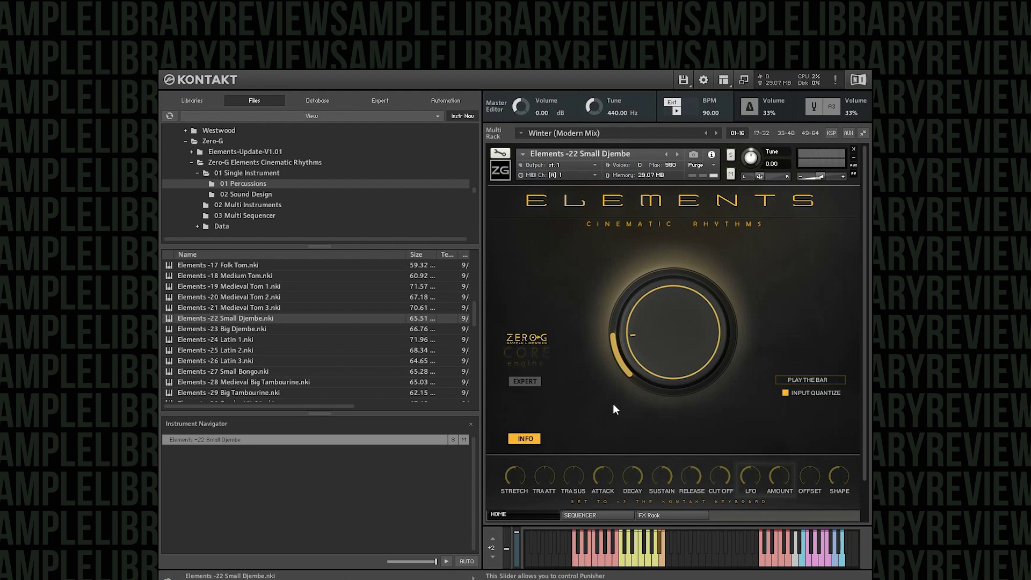
Step: In the Small Djembe's expert settings, lower the room mic level and rebalance the loop close and loop room levels
{"action": "left_click", "coordinate": [526, 381]}
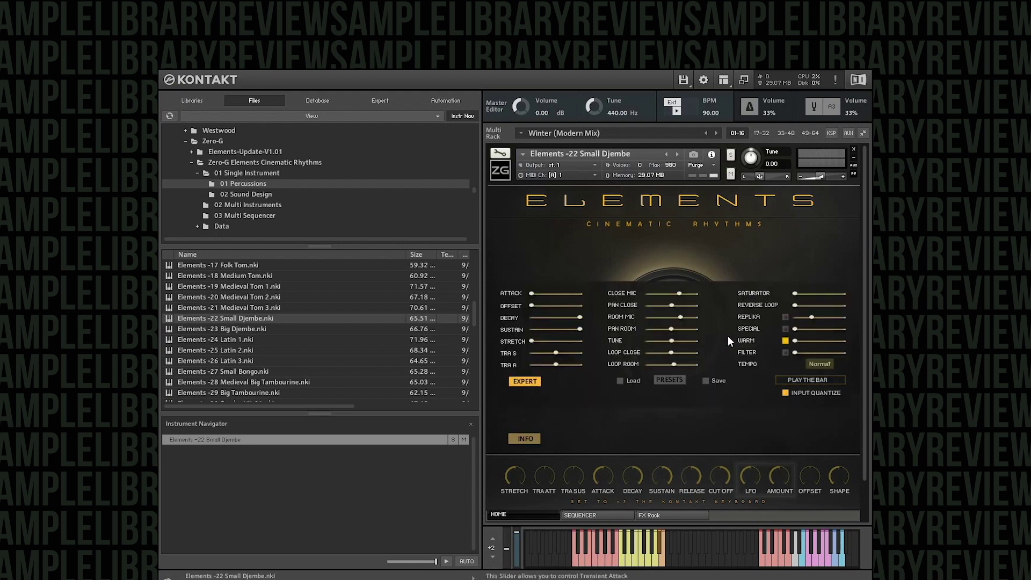
{"action": "left_click_drag", "start_coordinate": [683, 316], "coordinate": [640, 324]}
{"action": "left_click_drag", "start_coordinate": [676, 363], "coordinate": [704, 349]}
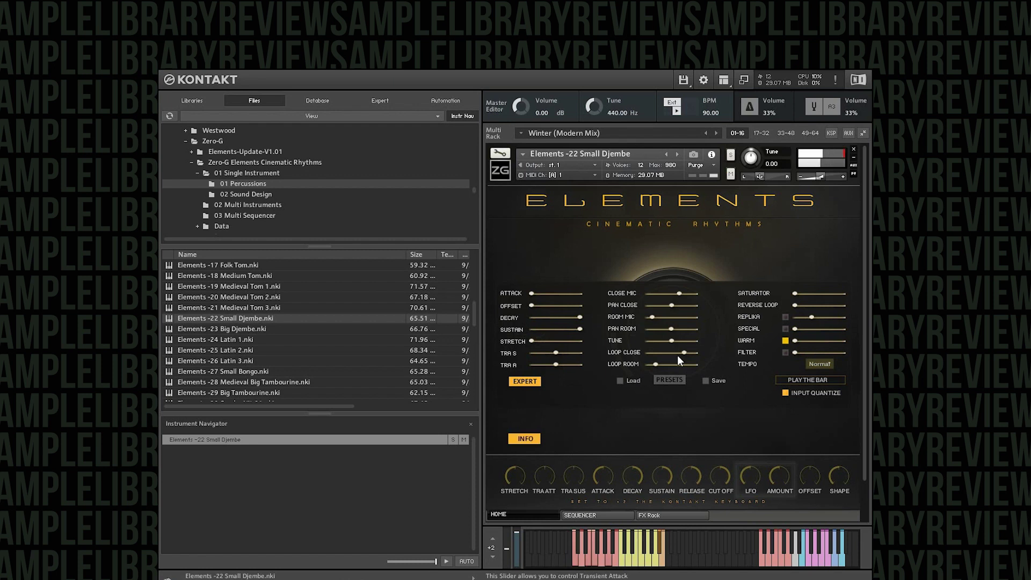
{"action": "left_click_drag", "start_coordinate": [651, 365], "coordinate": [682, 364]}
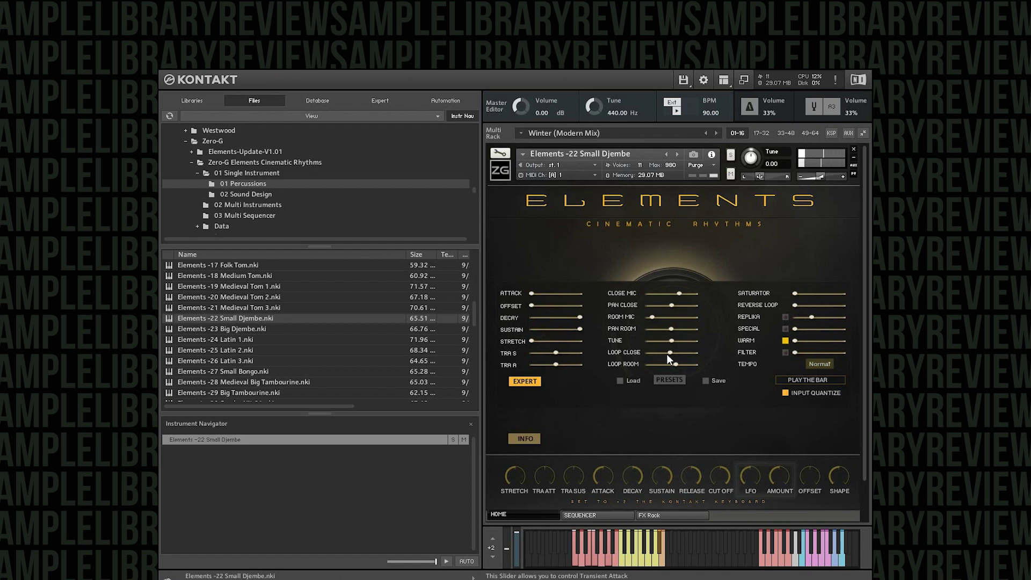
{"action": "left_click", "coordinate": [519, 383]}
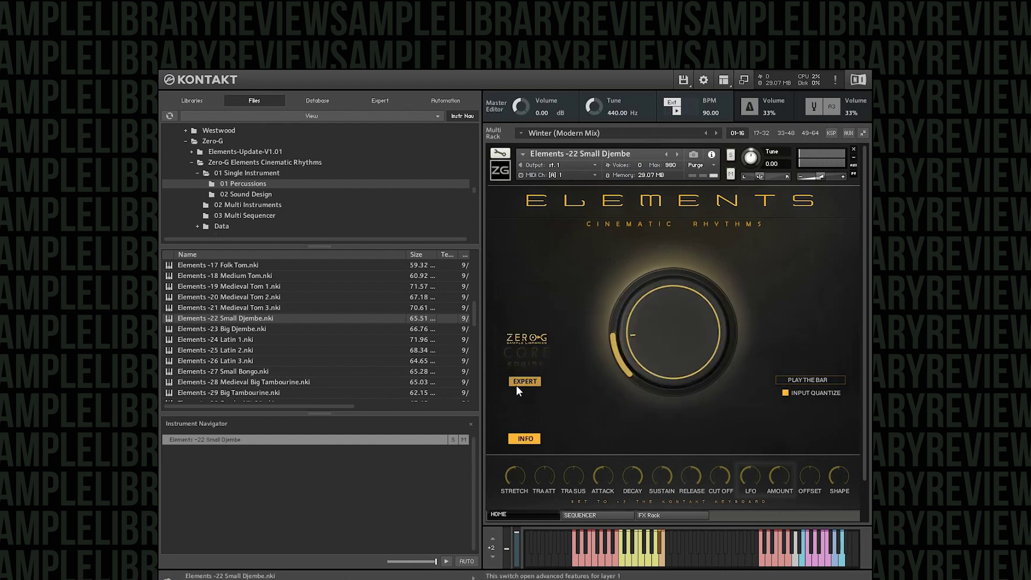
Step: Replace Small Djembe with Elements -34 Spring and Wood 01.nki and enable input quantize
{"action": "scroll", "coordinate": [347, 356], "scroll_direction": "down", "scroll_amount": 2}
{"action": "scroll", "coordinate": [343, 354], "scroll_direction": "down", "scroll_amount": 1}
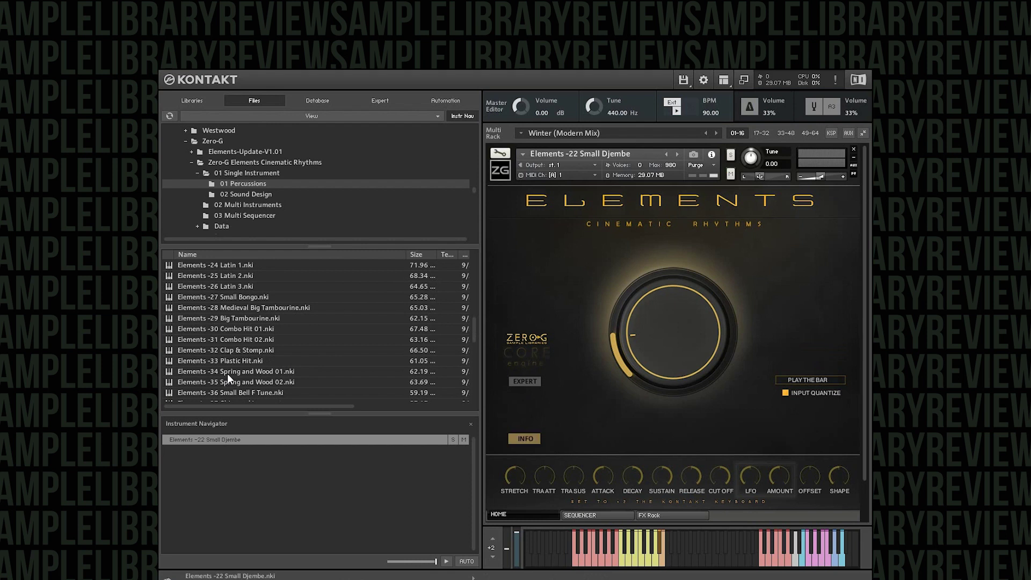
{"action": "left_click_drag", "start_coordinate": [227, 374], "coordinate": [622, 316]}
{"action": "left_click", "coordinate": [704, 364]}
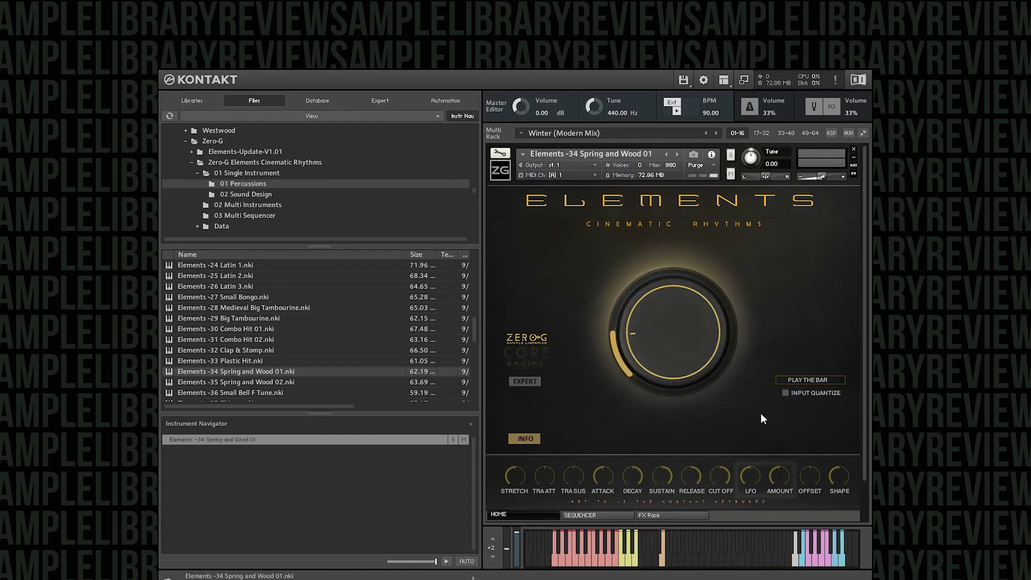
{"action": "left_click", "coordinate": [785, 393]}
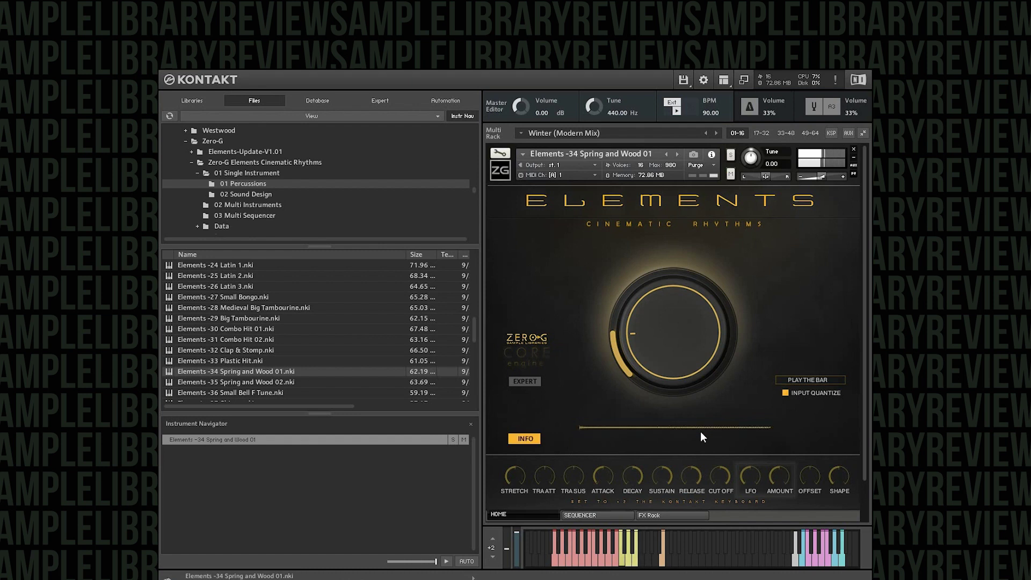
Step: Look through the remaining percussion instruments and replace Spring and Wood 01 with Elements - SD -01 Loop A.nki from the 02 Sound Design folder
{"action": "scroll", "coordinate": [303, 348], "scroll_direction": "down", "scroll_amount": 7}
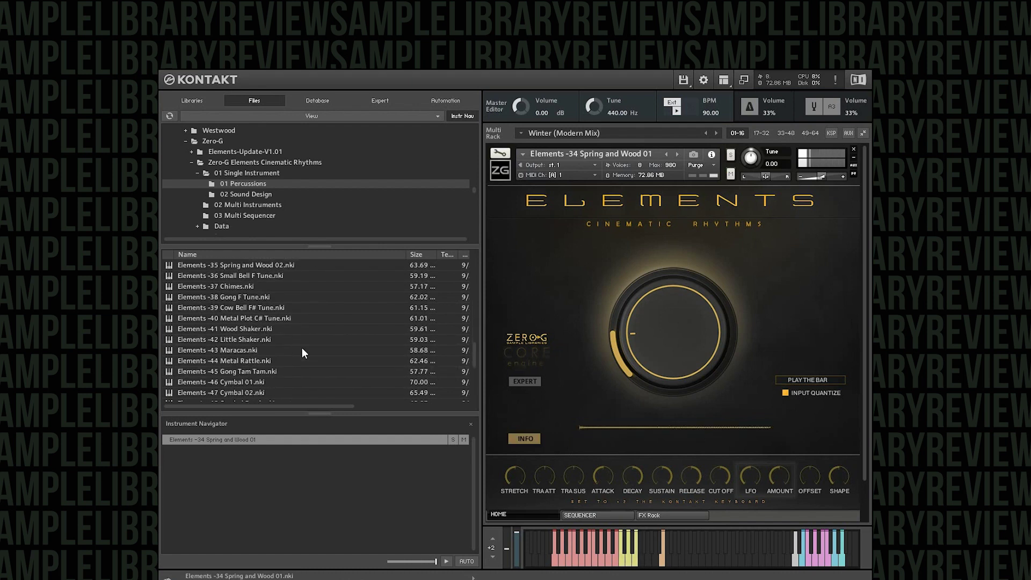
{"action": "scroll", "coordinate": [301, 347], "scroll_direction": "down", "scroll_amount": 2}
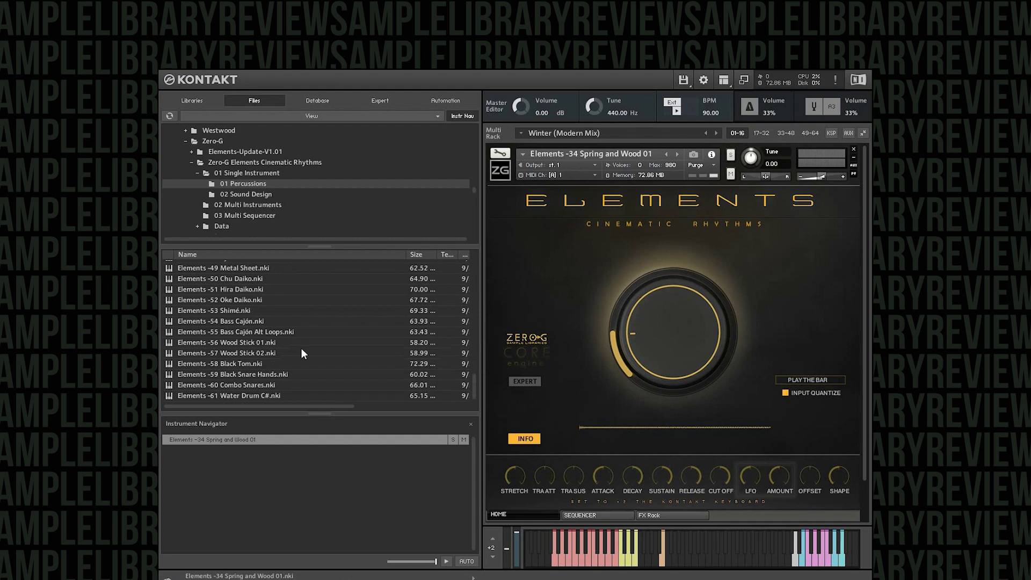
{"action": "scroll", "coordinate": [298, 314], "scroll_direction": "up", "scroll_amount": 2}
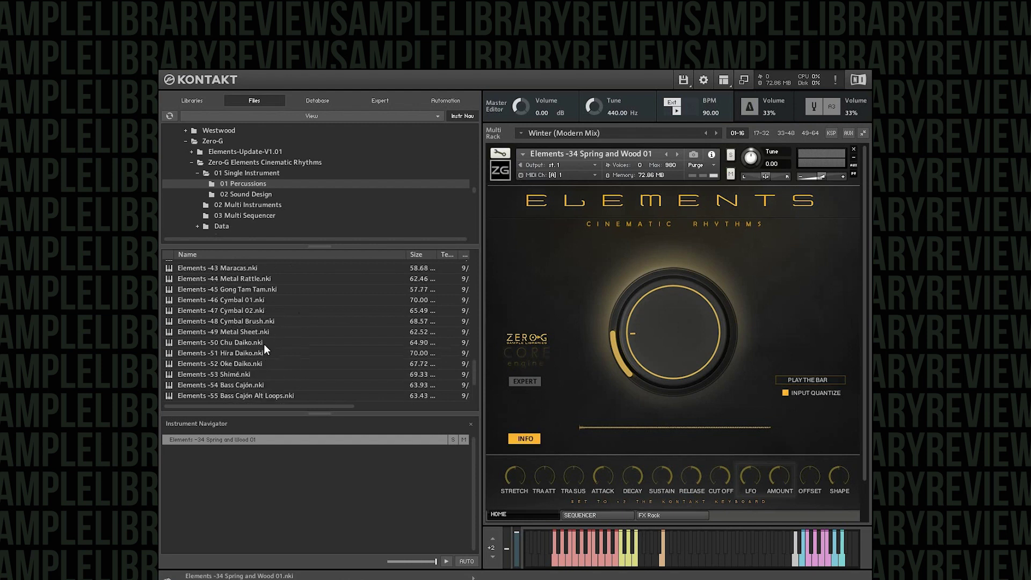
{"action": "scroll", "coordinate": [265, 349], "scroll_direction": "up", "scroll_amount": 8}
{"action": "scroll", "coordinate": [270, 330], "scroll_direction": "up", "scroll_amount": 2}
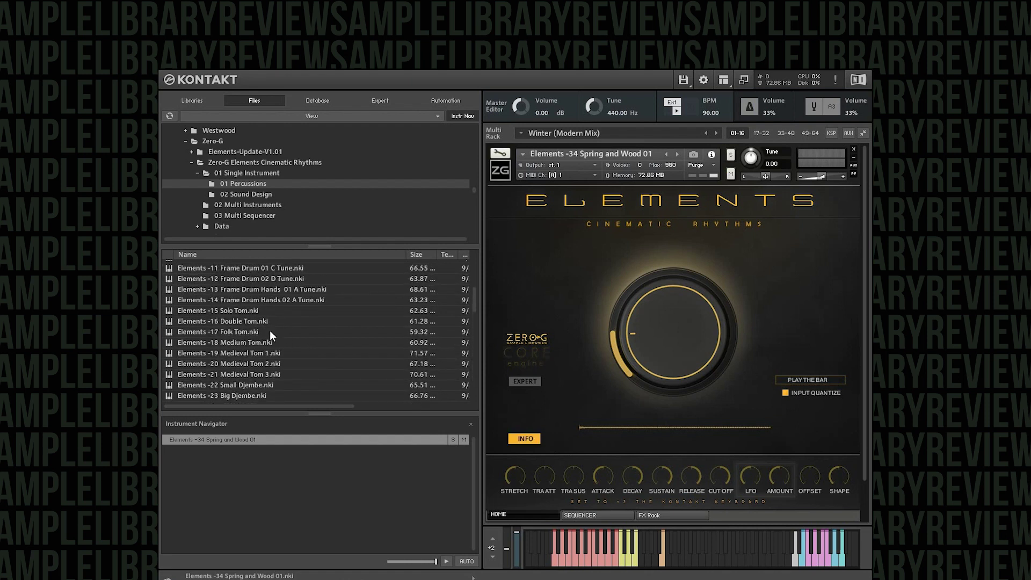
{"action": "left_click", "coordinate": [255, 195]}
{"action": "left_click_drag", "start_coordinate": [236, 276], "coordinate": [685, 375]}
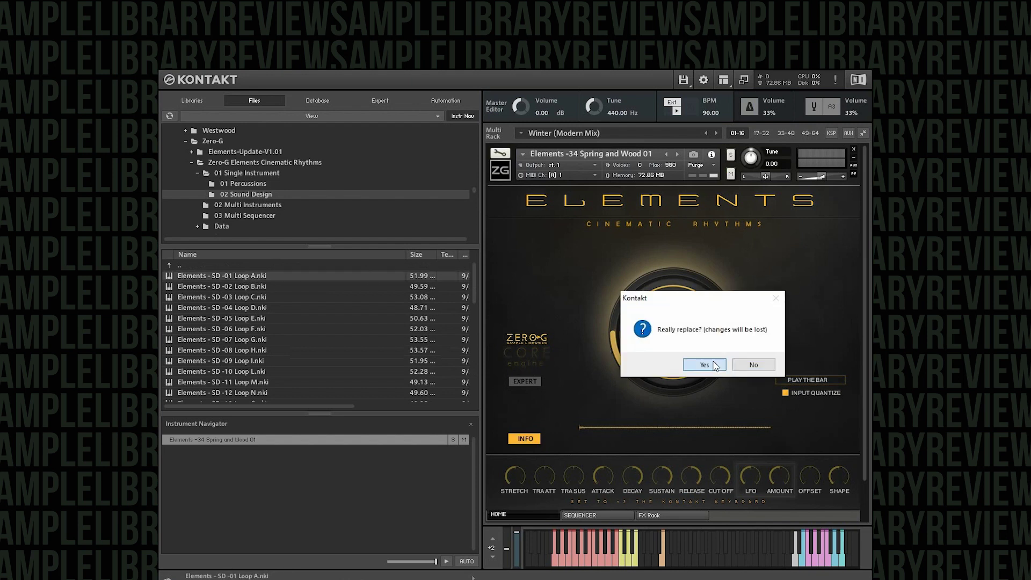
{"action": "left_click", "coordinate": [702, 366]}
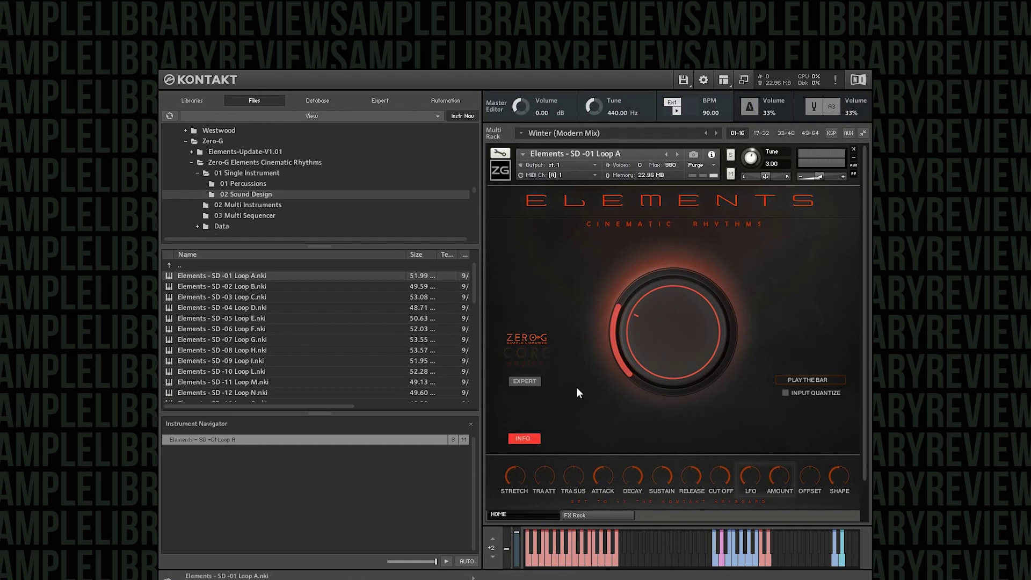
Step: Enable input quantize for SD -01 Loop A and review its expert settings
{"action": "left_click", "coordinate": [787, 393]}
{"action": "left_click", "coordinate": [531, 381]}
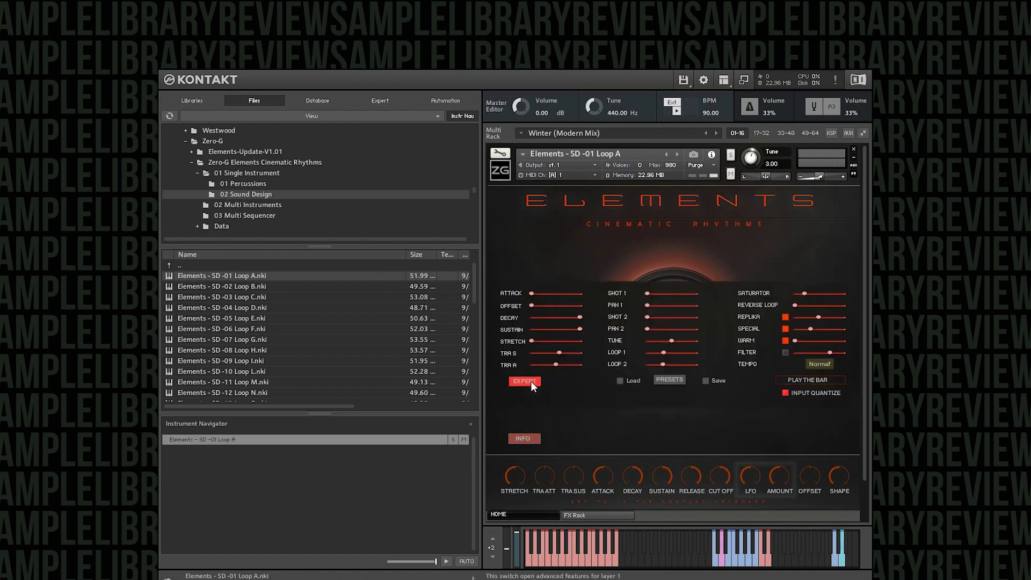
{"action": "left_click", "coordinate": [531, 381]}
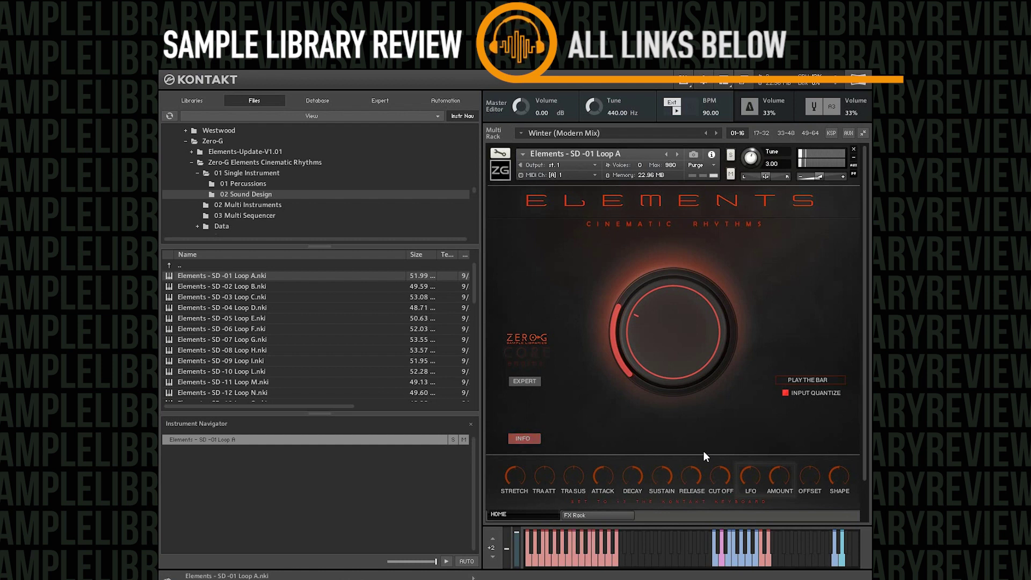
Step: Replace Loop A with Elements - SD -04 Loop D.nki and enable input quantize
{"action": "left_click_drag", "start_coordinate": [308, 307], "coordinate": [581, 256]}
{"action": "left_click", "coordinate": [703, 366]}
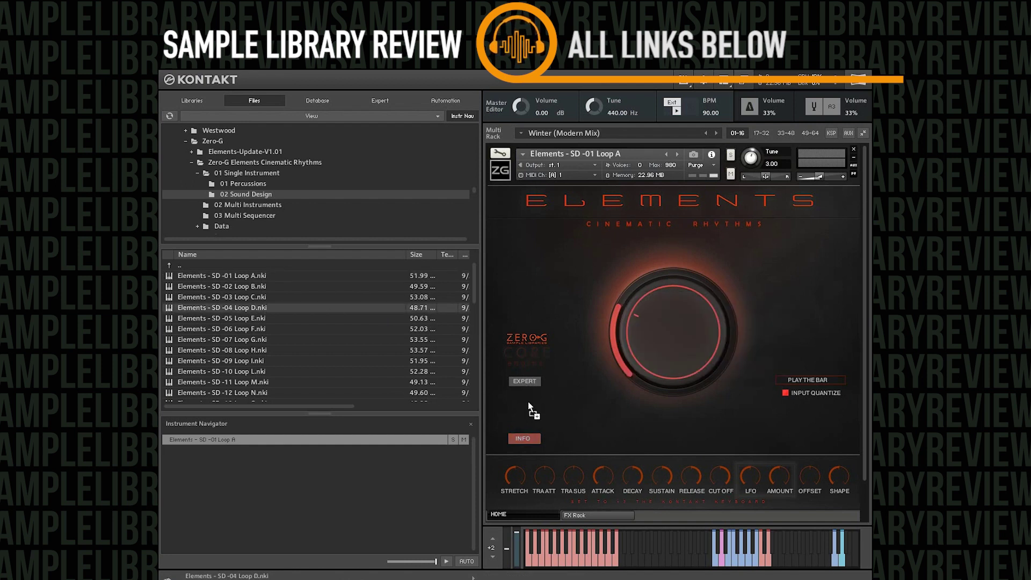
{"action": "left_click", "coordinate": [786, 394]}
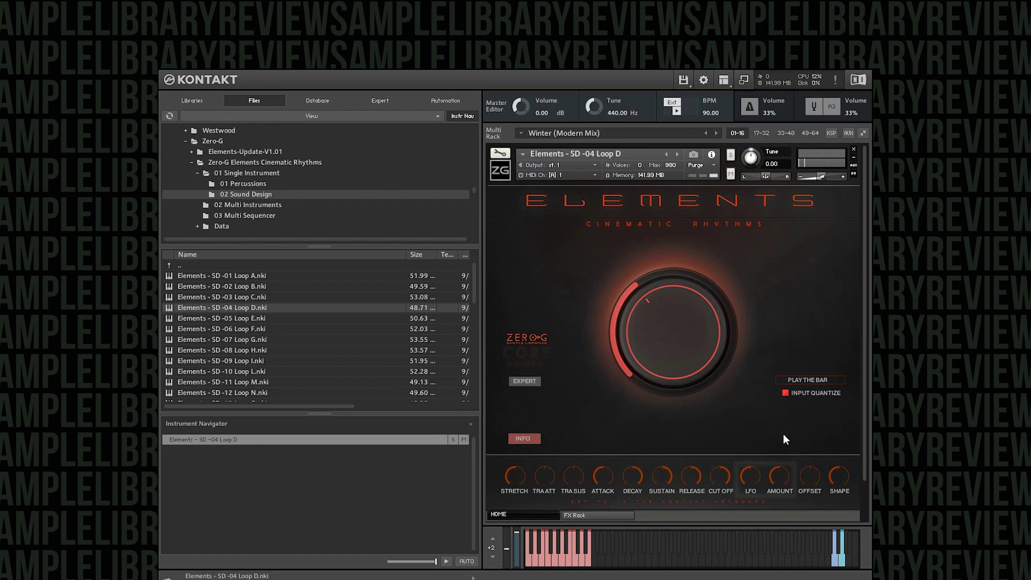
Step: Replace Loop D with Elements - SD -08 Loop H.nki and enable input quantize
{"action": "left_click_drag", "start_coordinate": [263, 351], "coordinate": [554, 290]}
{"action": "left_click", "coordinate": [701, 364]}
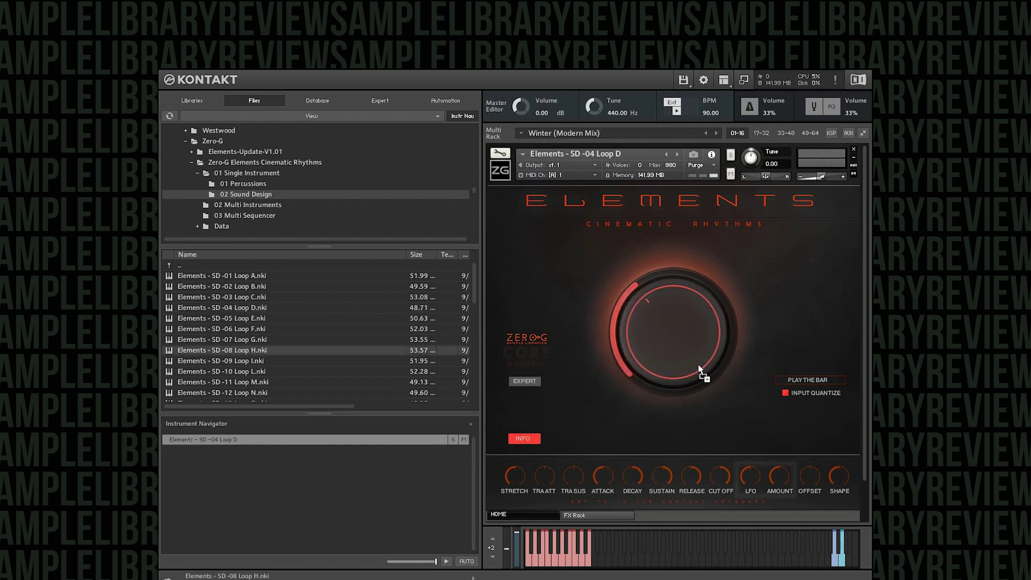
{"action": "left_click", "coordinate": [785, 394]}
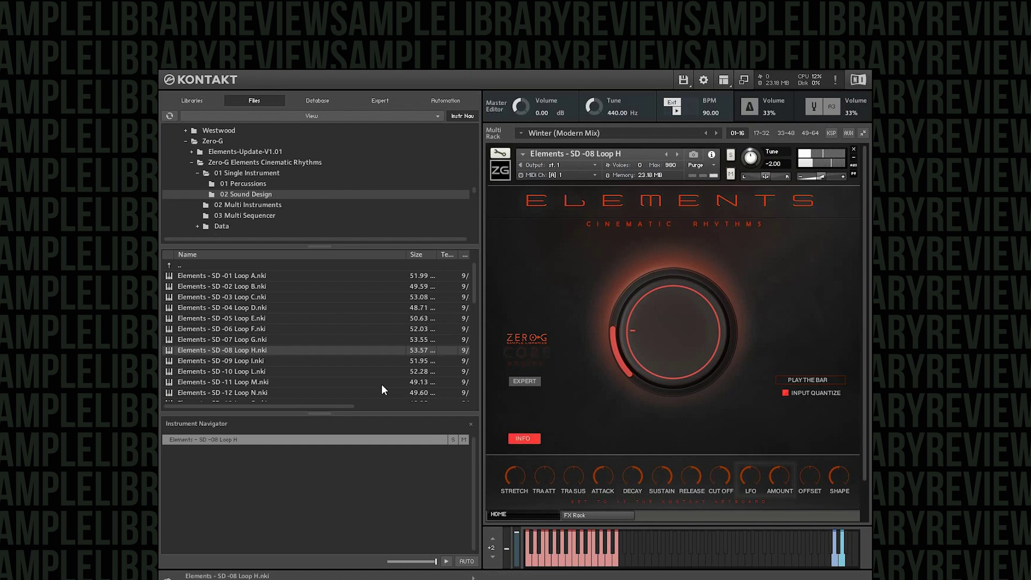
Step: Replace Loop H with Elements - SD -19 Loop U.nki from the sound design list
{"action": "scroll", "coordinate": [295, 362], "scroll_direction": "down", "scroll_amount": 4}
{"action": "left_click_drag", "start_coordinate": [270, 341], "coordinate": [609, 280]}
{"action": "left_click", "coordinate": [695, 365]}
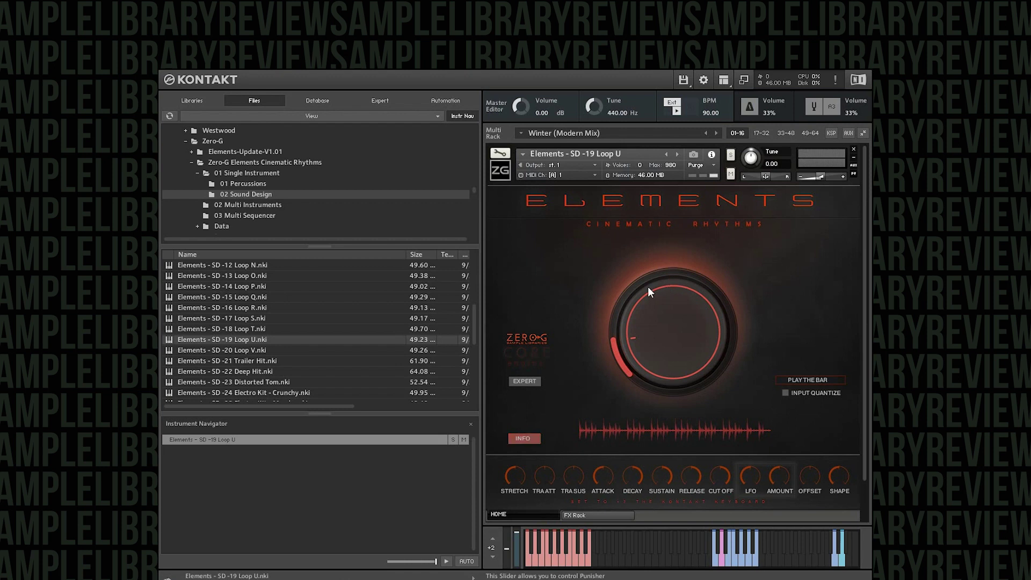
Step: Replace Loop U with Elements - SD -21 Trailer Hit.nki, and replace that with Elements - SD -22 Deep Hit.nki
{"action": "left_click_drag", "start_coordinate": [262, 363], "coordinate": [643, 388]}
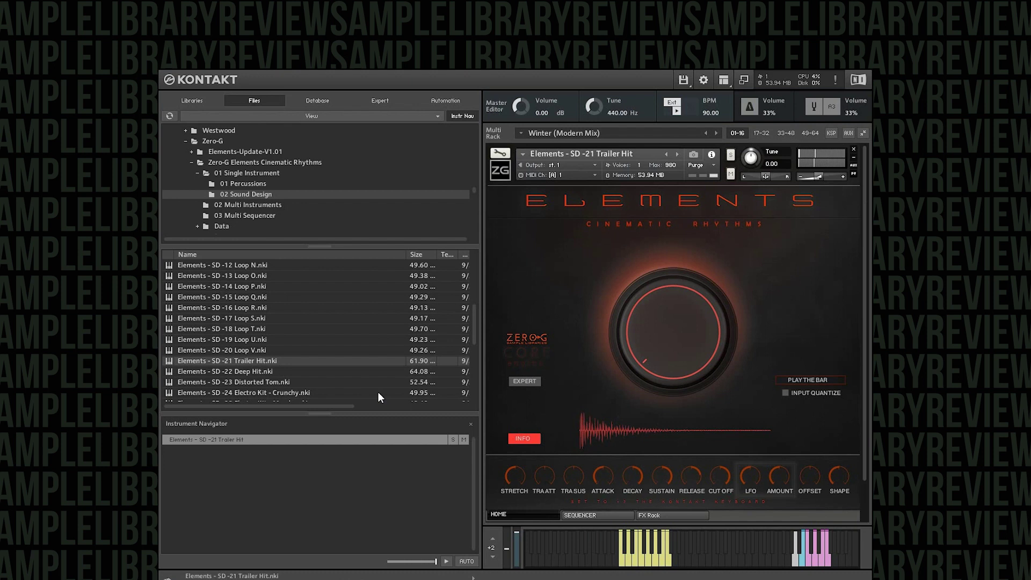
{"action": "left_click", "coordinate": [289, 370]}
{"action": "left_click_drag", "start_coordinate": [288, 371], "coordinate": [602, 285]}
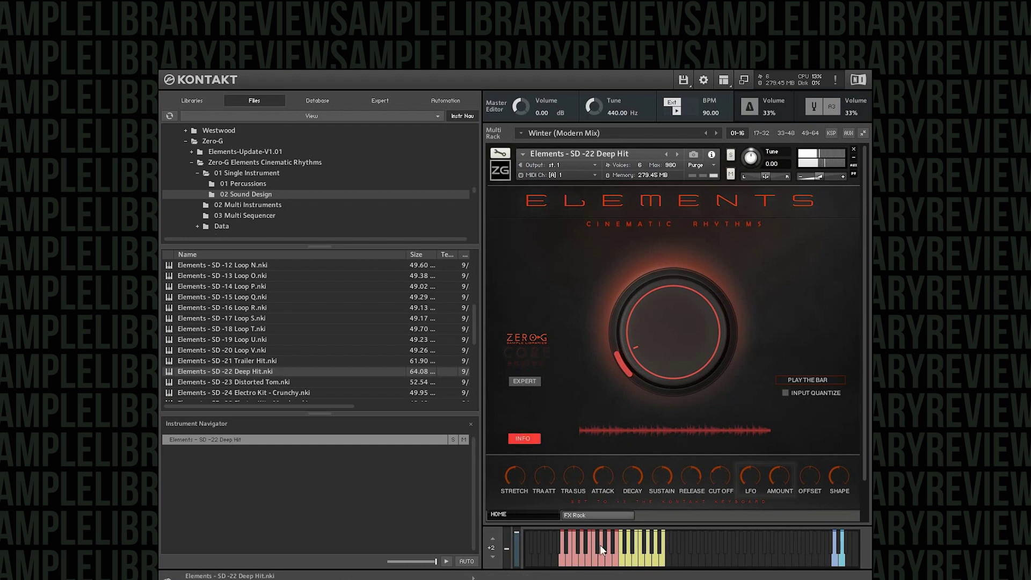
Step: Replace Deep Hit with Elements - SD -27 Electro Kit - Popper.nki from the sound design list
{"action": "scroll", "coordinate": [335, 360], "scroll_direction": "down", "scroll_amount": 5}
{"action": "scroll", "coordinate": [331, 358], "scroll_direction": "down", "scroll_amount": 1}
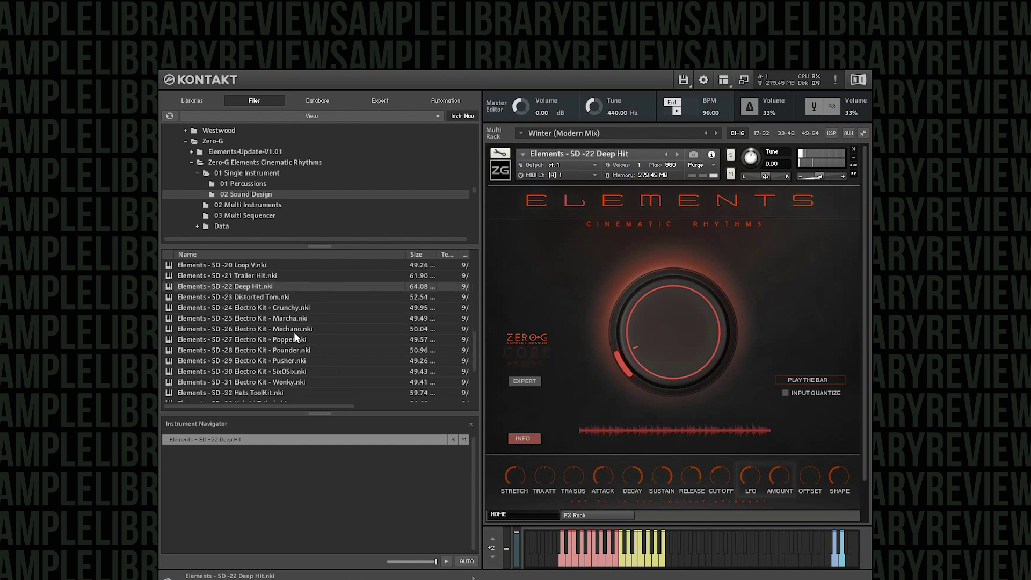
{"action": "left_click", "coordinate": [243, 339]}
{"action": "left_click_drag", "start_coordinate": [762, 416], "coordinate": [762, 421]}
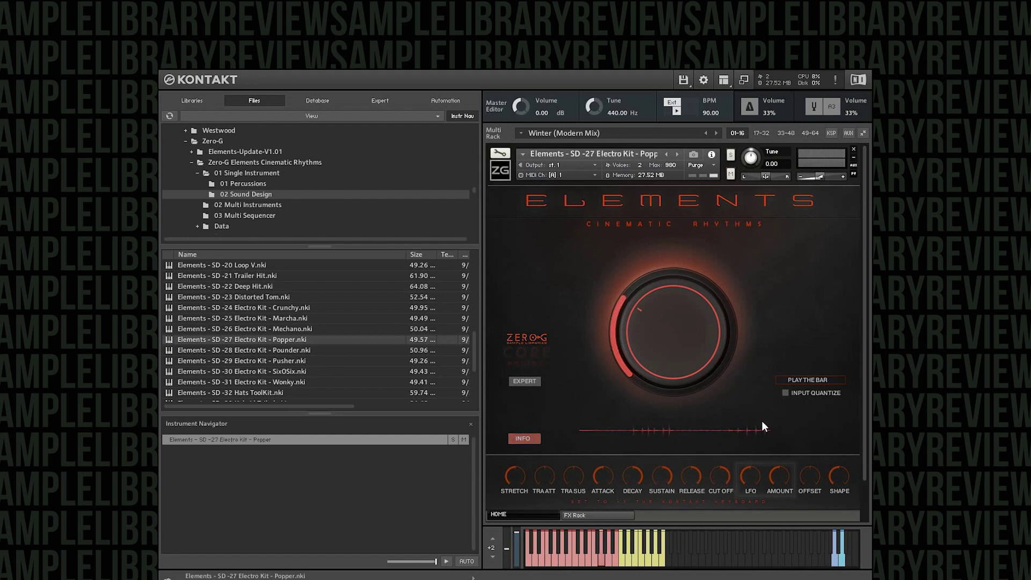
{"action": "left_click", "coordinate": [763, 422]}
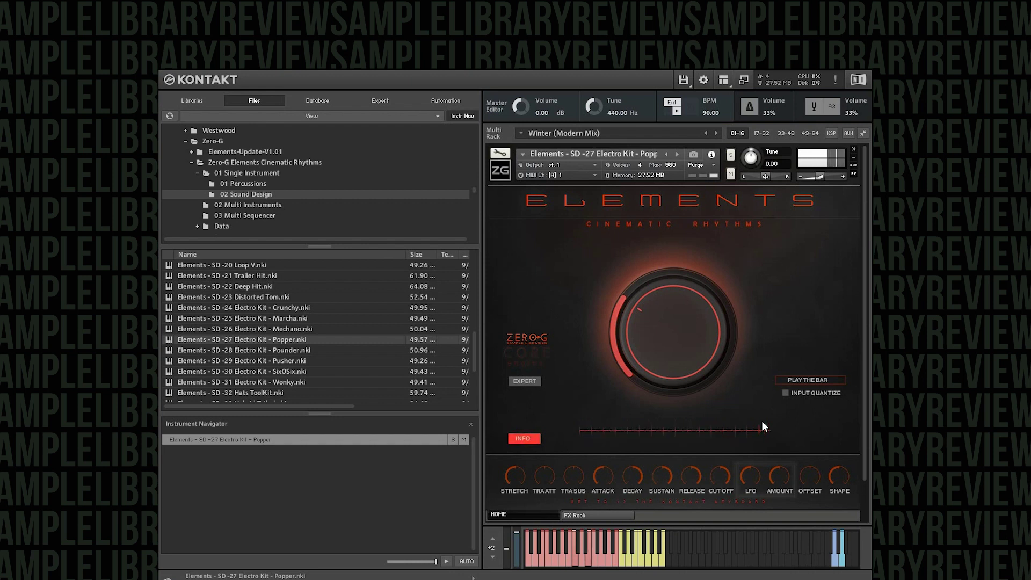
{"action": "left_click", "coordinate": [759, 425]}
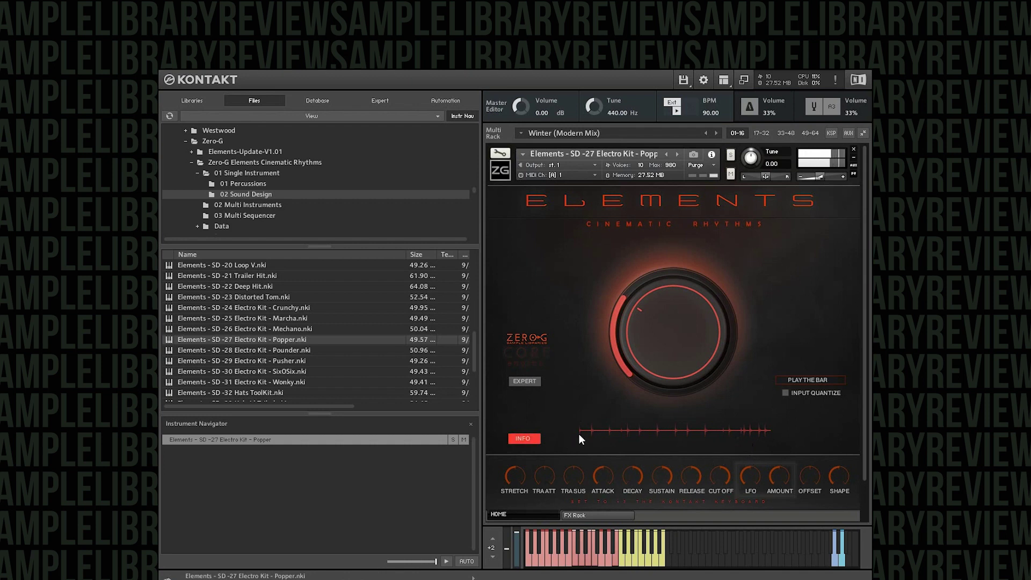
Step: Replace Electro Kit - Popper with Elements - SD -32 Hats ToolKit.nki and enable input quantize
{"action": "scroll", "coordinate": [332, 364], "scroll_direction": "down", "scroll_amount": 3}
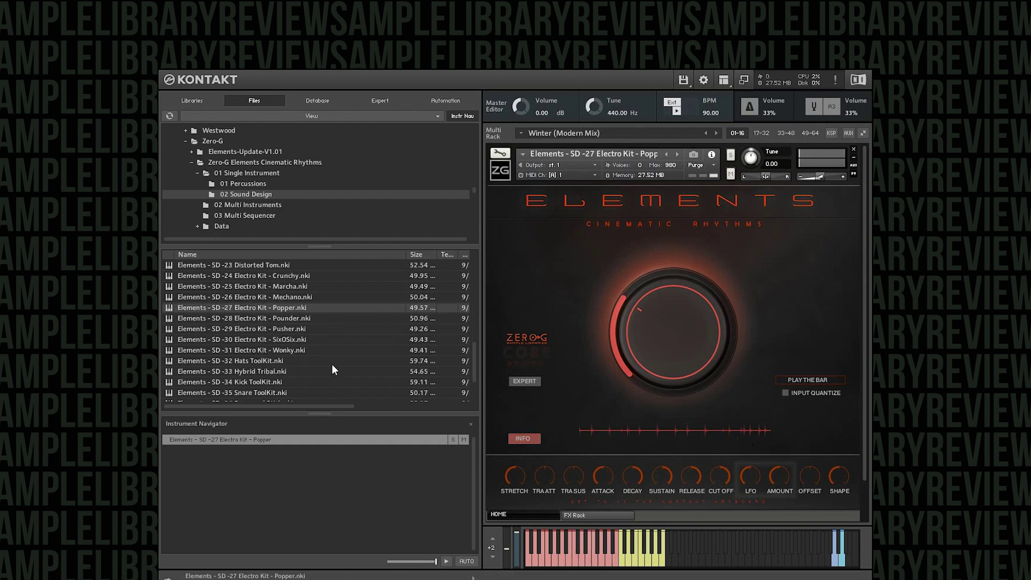
{"action": "left_click_drag", "start_coordinate": [268, 342], "coordinate": [677, 411]}
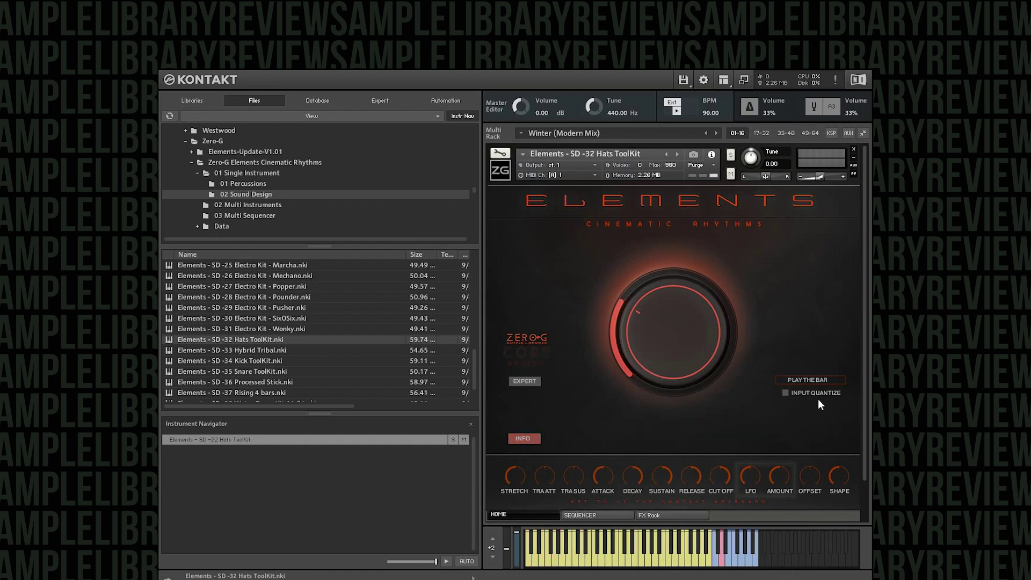
{"action": "left_click", "coordinate": [785, 392]}
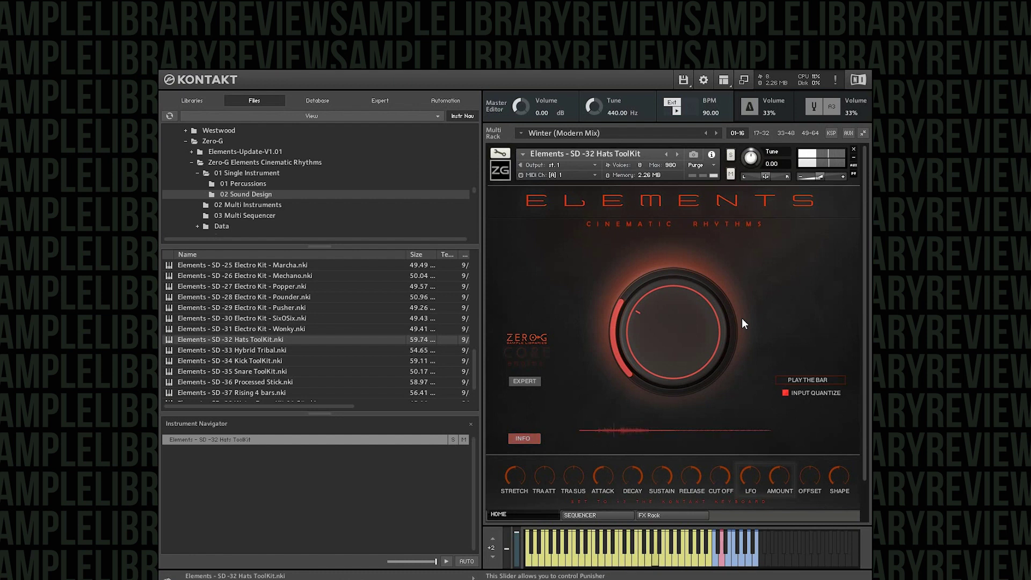
Step: Load 03 Pattern 03.nka from the 27 Shakers folder into the Hats ToolKit sequencer and enable the sequencer
{"action": "left_click", "coordinate": [606, 514]}
{"action": "left_click", "coordinate": [669, 379]}
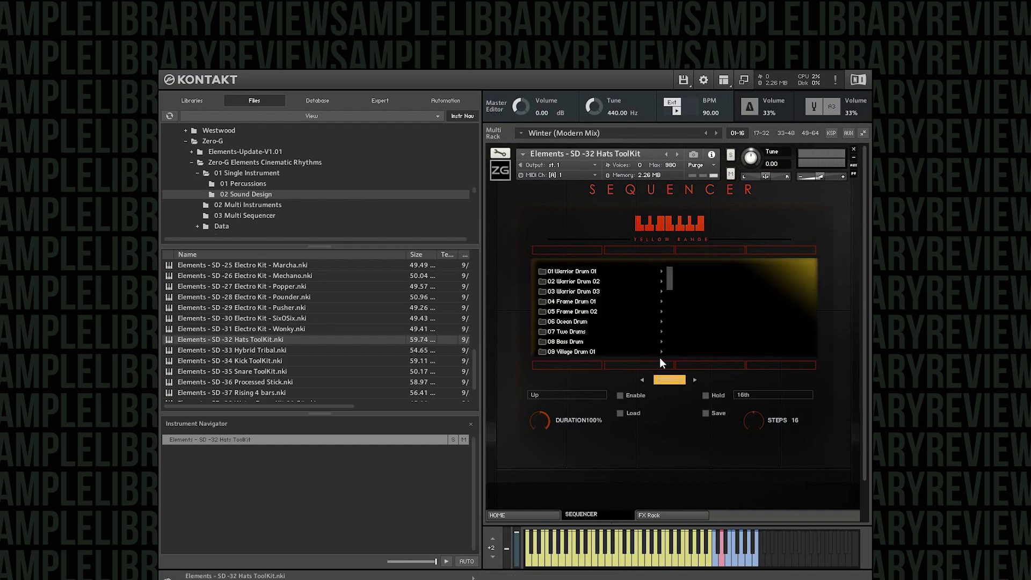
{"action": "scroll", "coordinate": [592, 328], "scroll_direction": "down", "scroll_amount": 1}
{"action": "scroll", "coordinate": [591, 323], "scroll_direction": "down", "scroll_amount": 1}
{"action": "left_click_drag", "start_coordinate": [671, 228], "coordinate": [671, 294]}
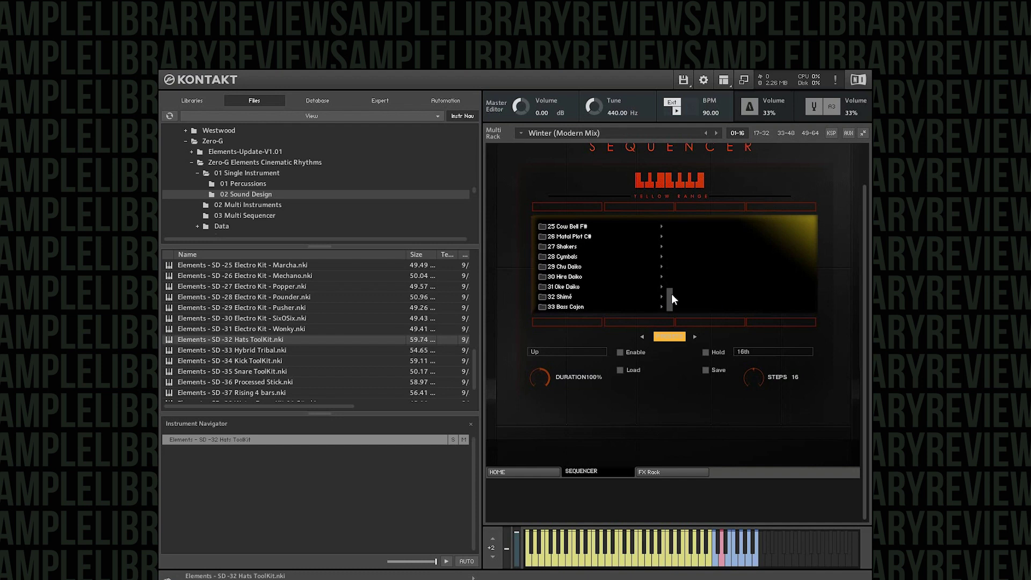
{"action": "left_click", "coordinate": [570, 247]}
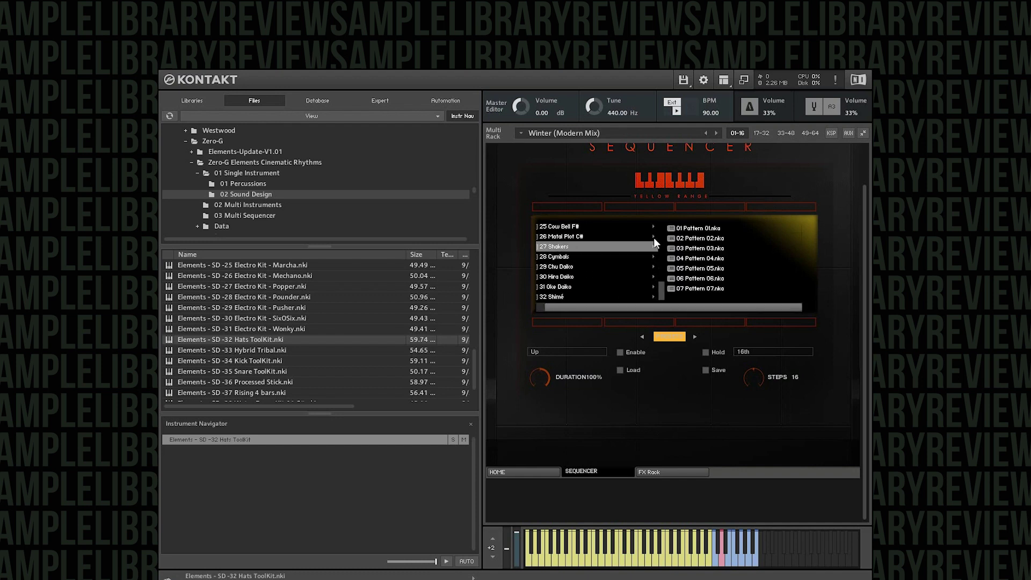
{"action": "double_click", "coordinate": [708, 248]}
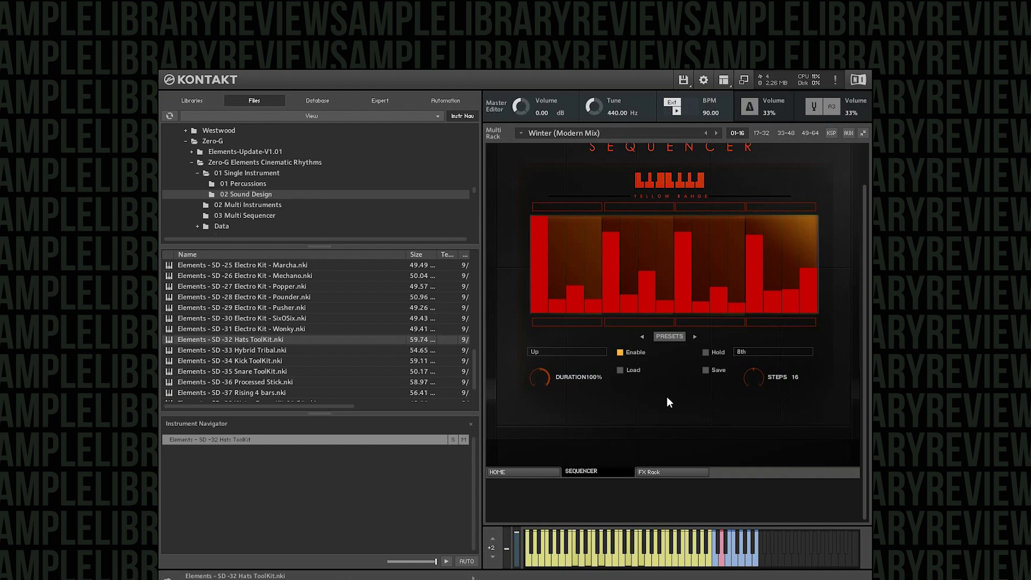
Step: Replace Hats ToolKit with Elements - SD -33 Hybrid Tribal.nki
{"action": "left_click_drag", "start_coordinate": [252, 350], "coordinate": [606, 301]}
{"action": "left_click", "coordinate": [702, 370]}
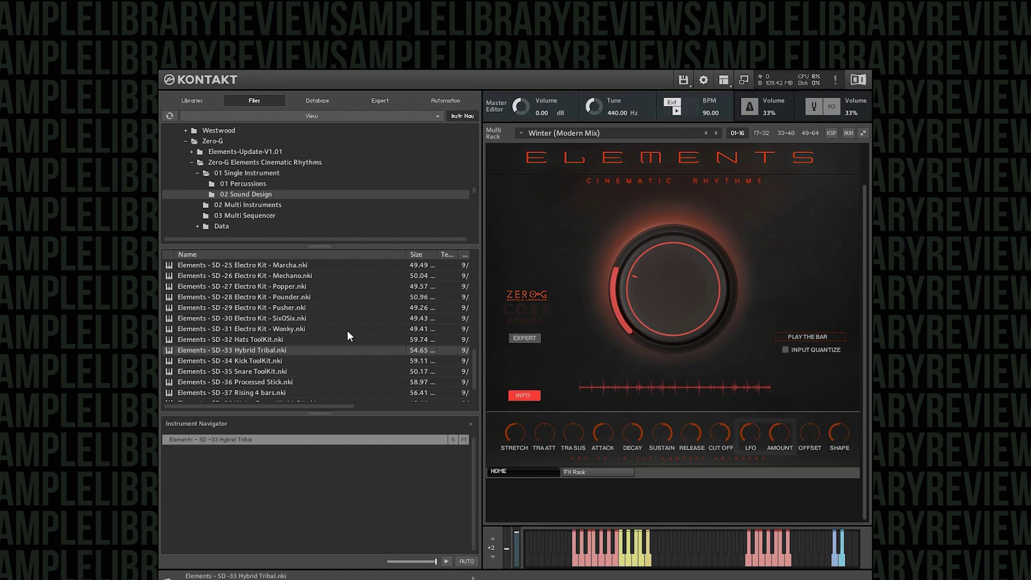
Step: Replace Hybrid Tribal with the multi 00 Starting Viking.nkm from the 02 Multi Instruments folder and audition it
{"action": "scroll", "coordinate": [347, 330], "scroll_direction": "down", "scroll_amount": 2}
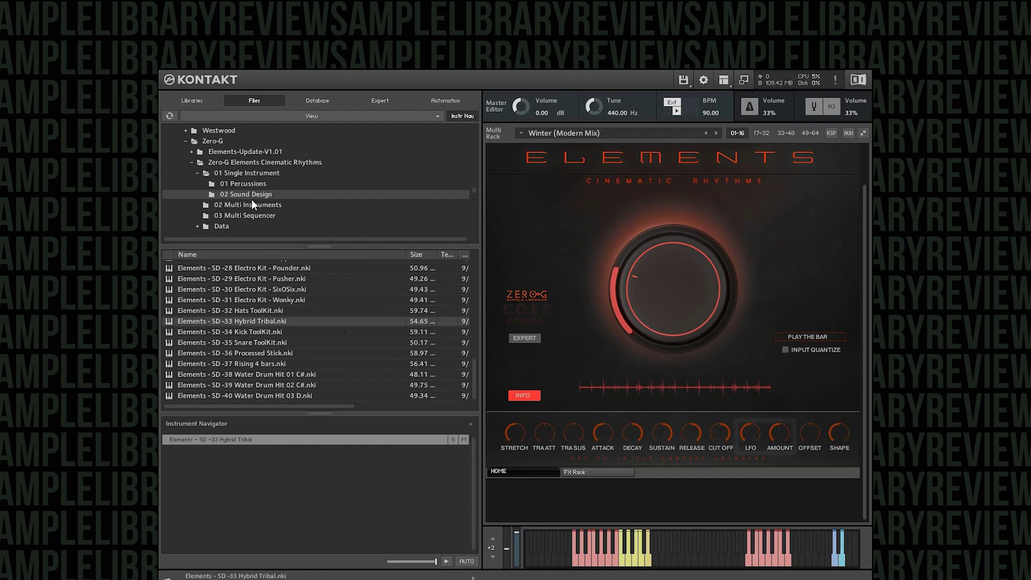
{"action": "left_click", "coordinate": [196, 174]}
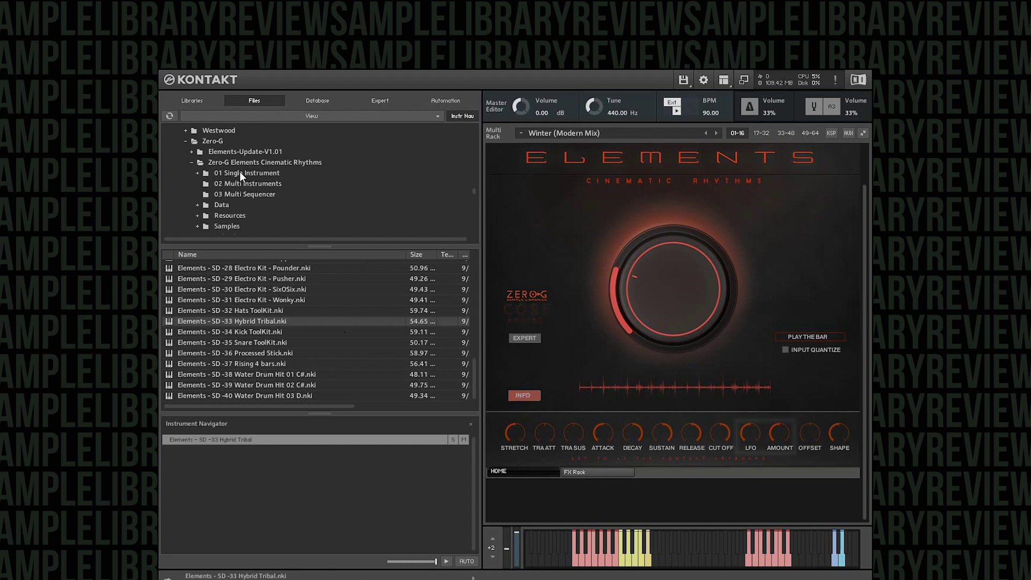
{"action": "left_click", "coordinate": [250, 183]}
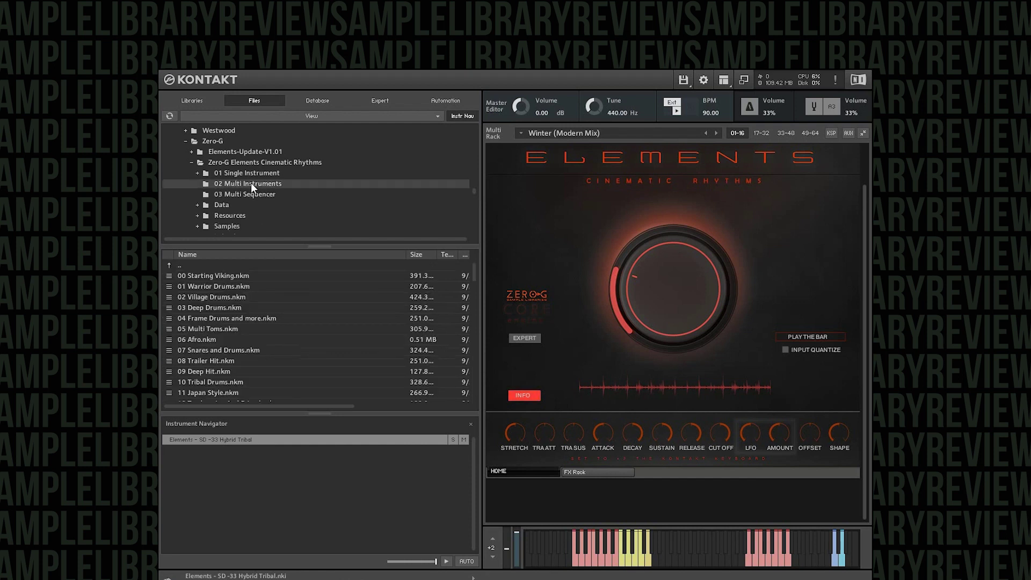
{"action": "left_click_drag", "start_coordinate": [199, 276], "coordinate": [623, 361]}
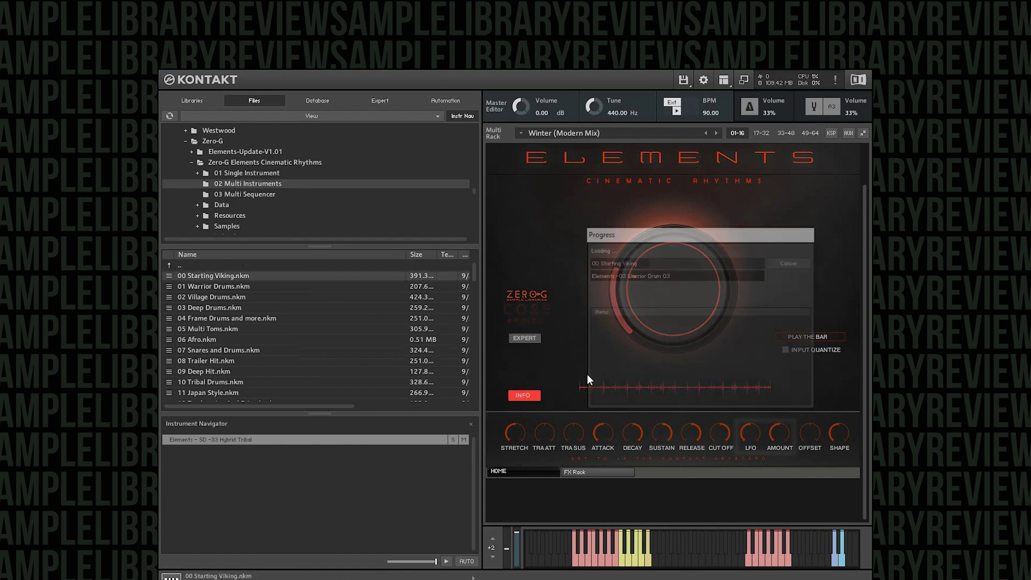
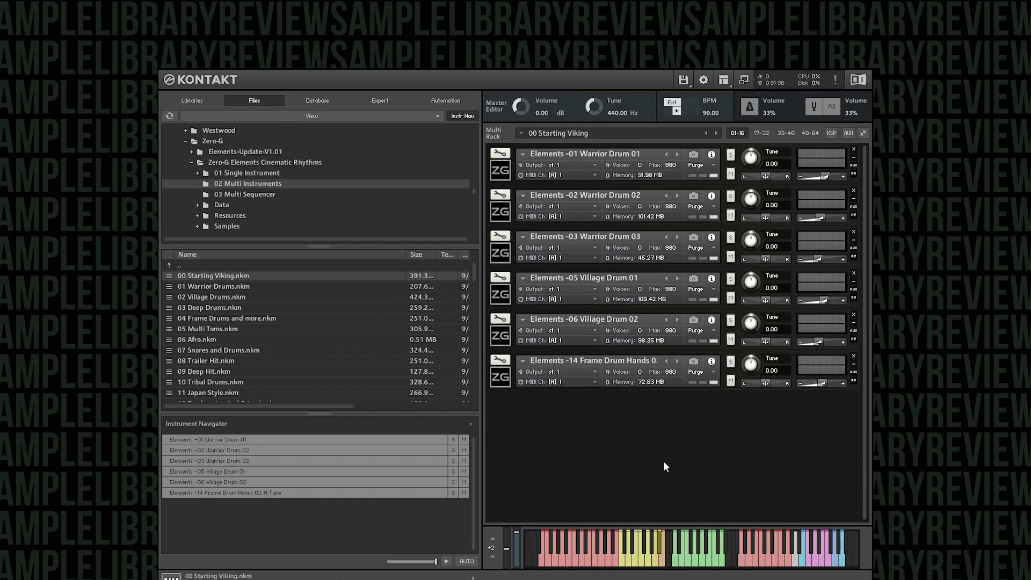
{"action": "left_click", "coordinate": [813, 564]}
Step: Load the multi 04 Frame Drums and more.nkm, and replace it with 07 Snares and Drums.nkm
{"action": "double_click", "coordinate": [216, 317]}
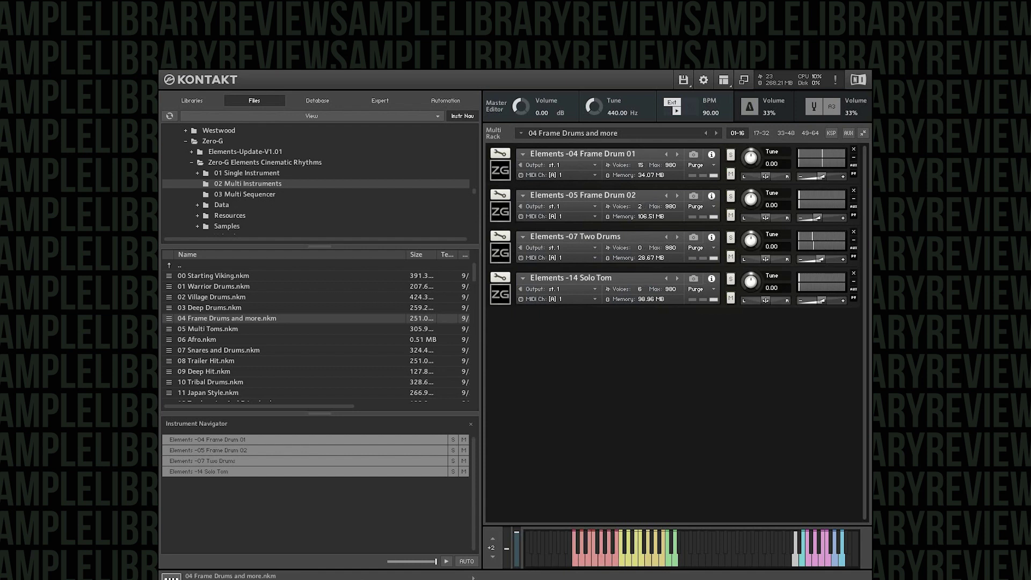
{"action": "left_click_drag", "start_coordinate": [179, 353], "coordinate": [644, 257]}
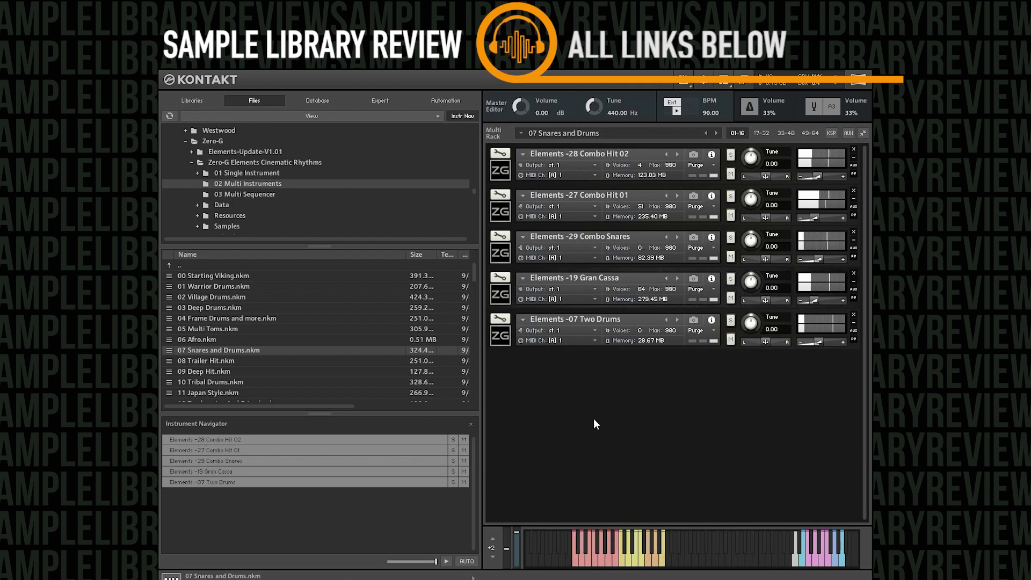
Step: Load the multi 08 Trailer Hit.nkm, and replace it with 14 Hybrid Combination.nkm
{"action": "left_click_drag", "start_coordinate": [232, 361], "coordinate": [696, 248]}
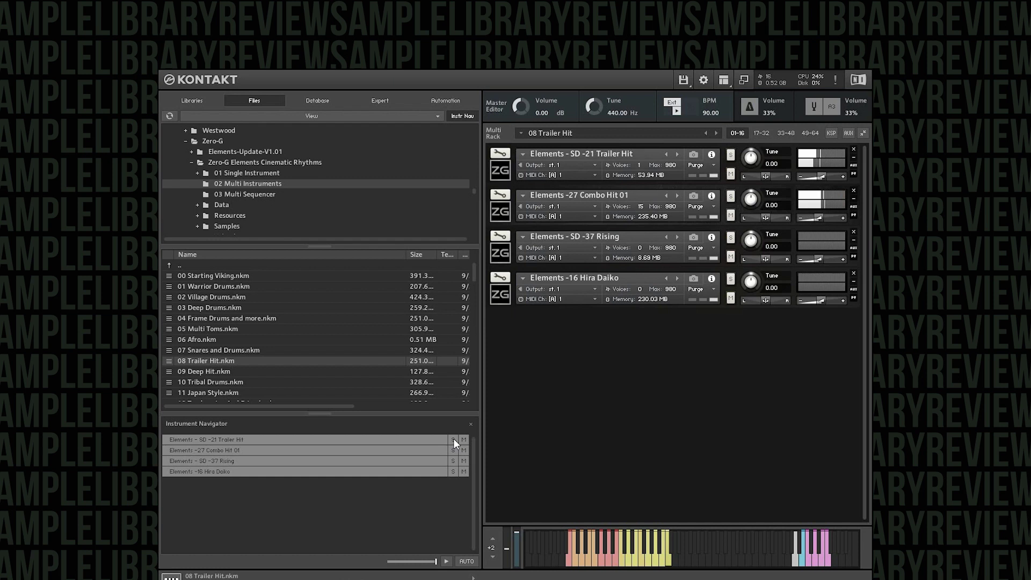
{"action": "scroll", "coordinate": [302, 344], "scroll_direction": "down", "scroll_amount": 5}
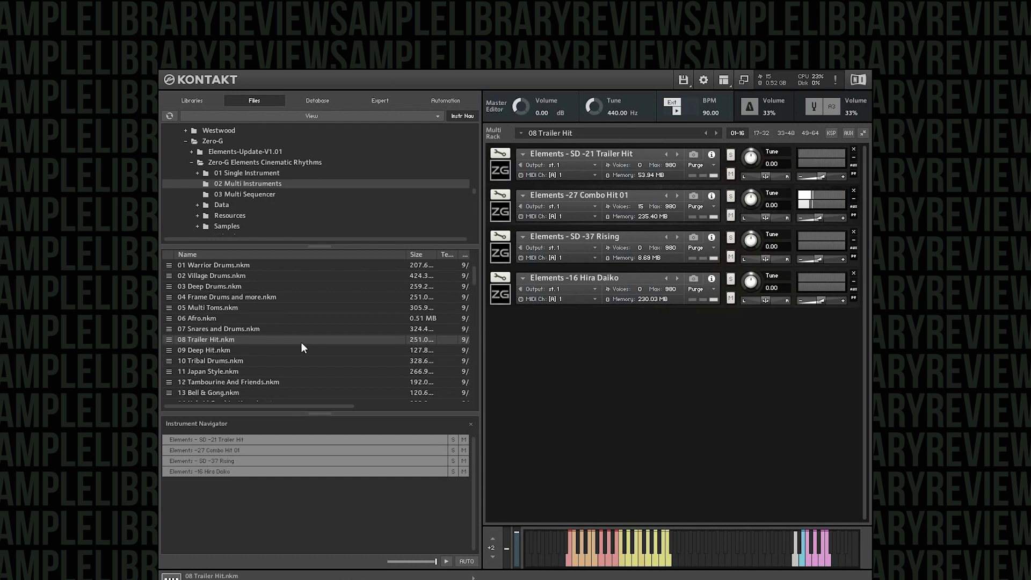
{"action": "left_click_drag", "start_coordinate": [221, 372], "coordinate": [628, 257]}
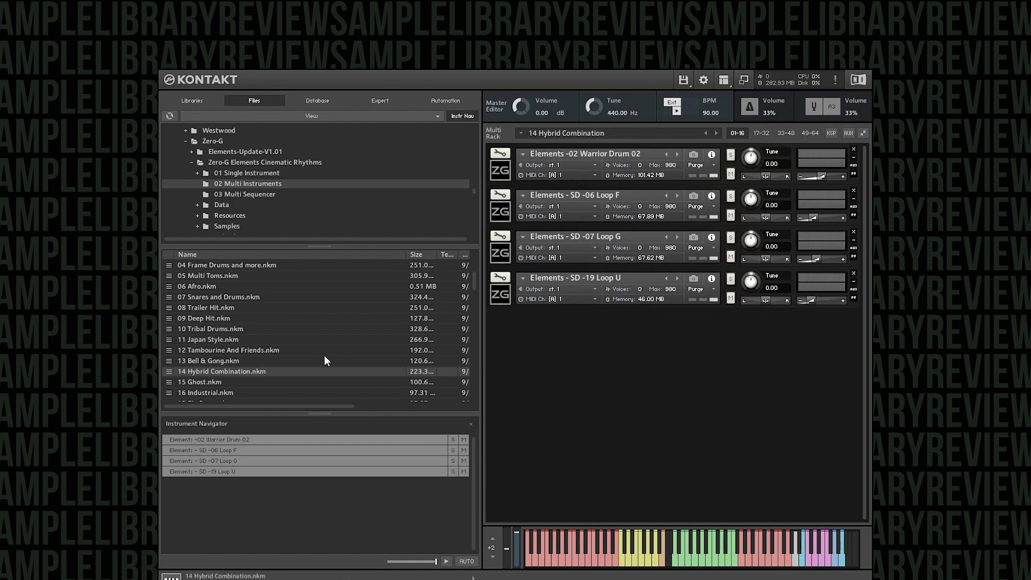
Step: Load the multi 21 Underscoring.nkm, and replace it with 24 Organic.nkm
{"action": "scroll", "coordinate": [310, 354], "scroll_direction": "down", "scroll_amount": 3}
{"action": "left_click_drag", "start_coordinate": [214, 362], "coordinate": [584, 208]}
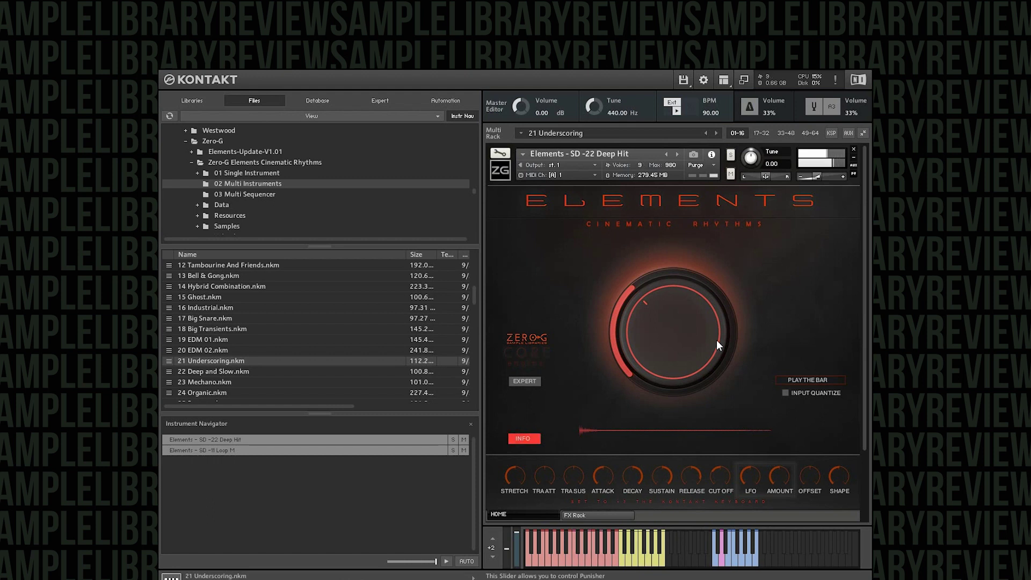
{"action": "scroll", "coordinate": [197, 329], "scroll_direction": "down", "scroll_amount": 1}
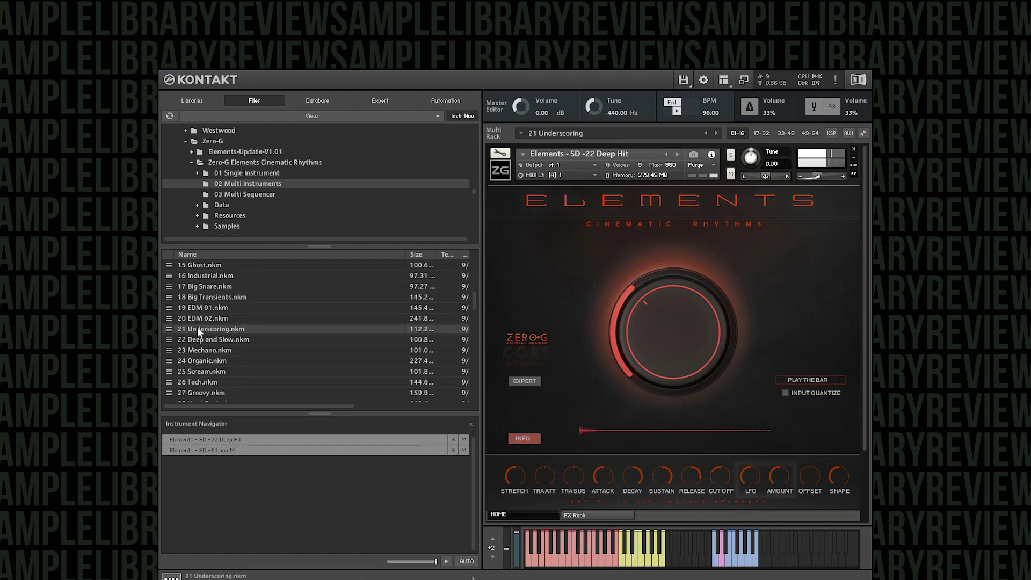
{"action": "double_click", "coordinate": [211, 362]}
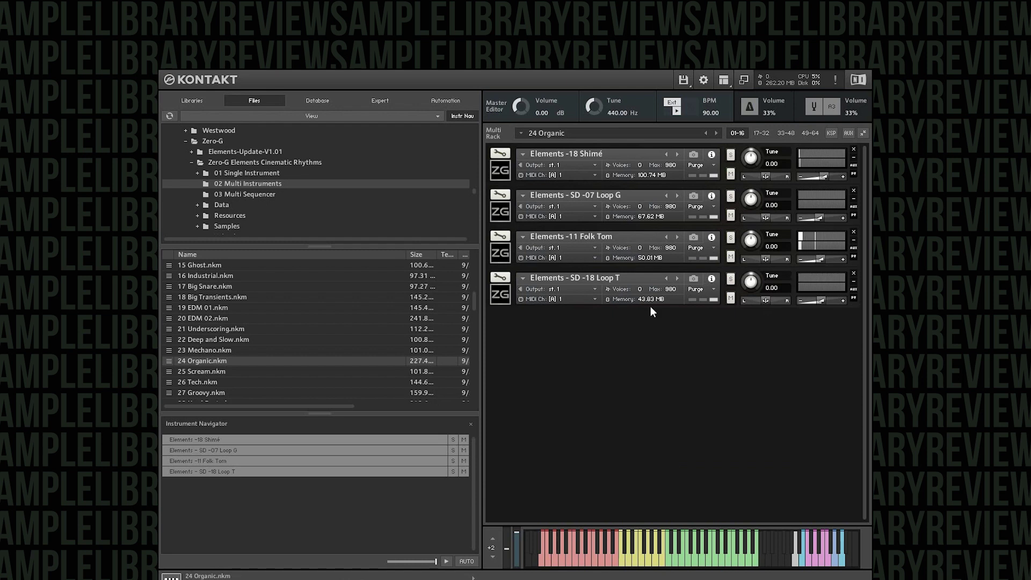
Step: Expand and collapse each of the four instruments in the 24 Organic multi, from Shimé to SD -18 Loop T, to view their interfaces
{"action": "left_click", "coordinate": [505, 175]}
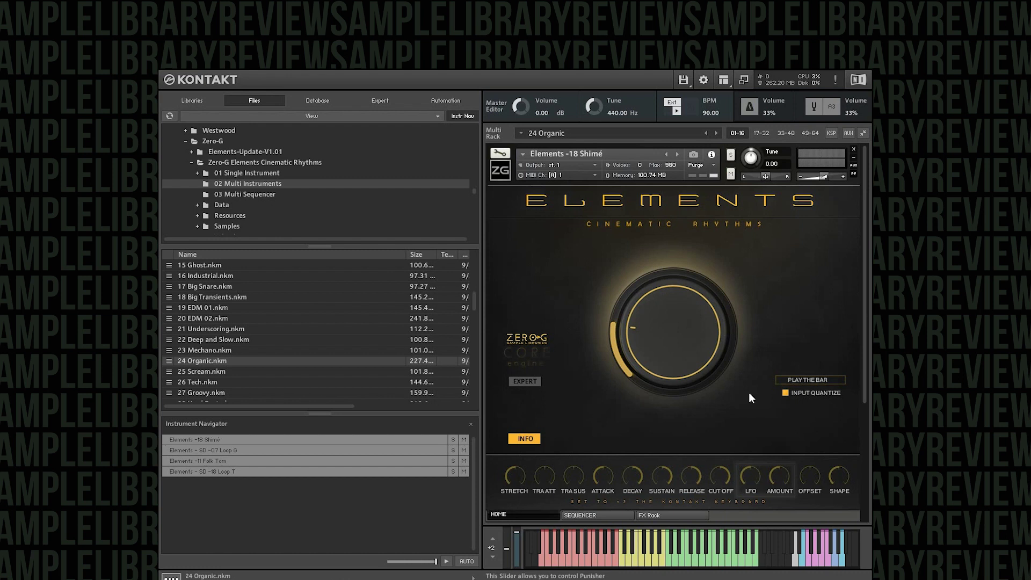
{"action": "left_click", "coordinate": [499, 171]}
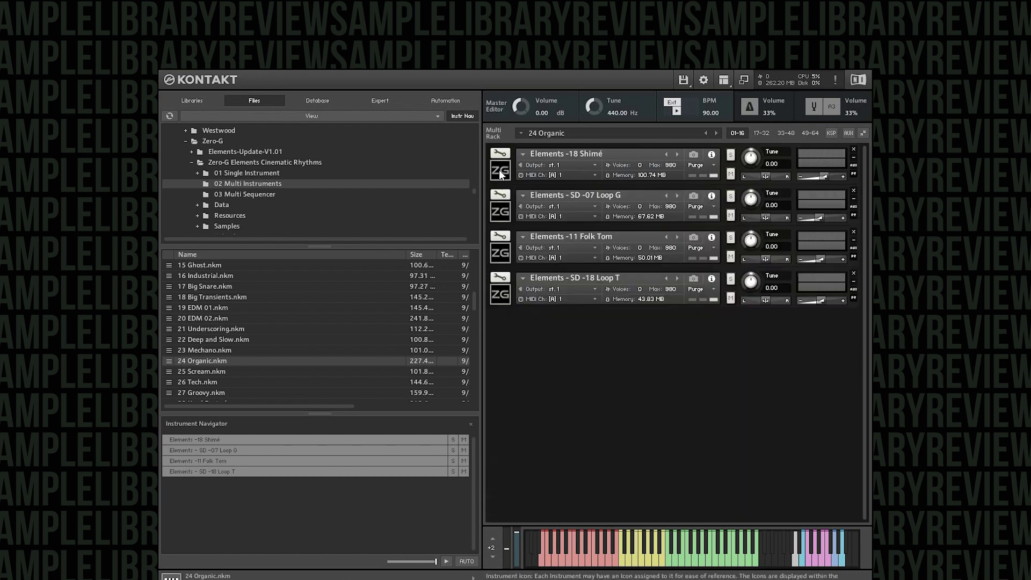
{"action": "left_click", "coordinate": [513, 197]}
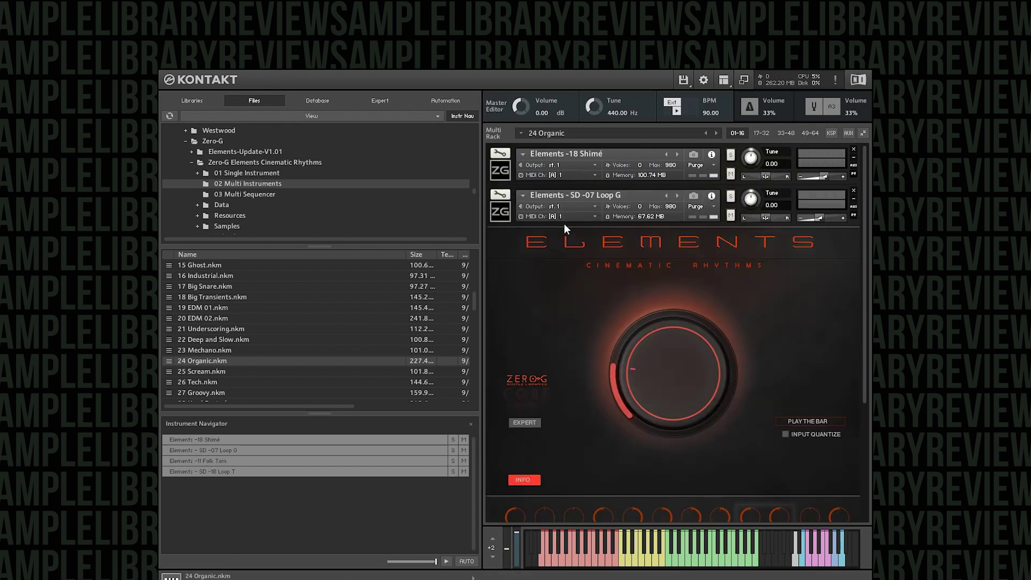
{"action": "left_click", "coordinate": [505, 209]}
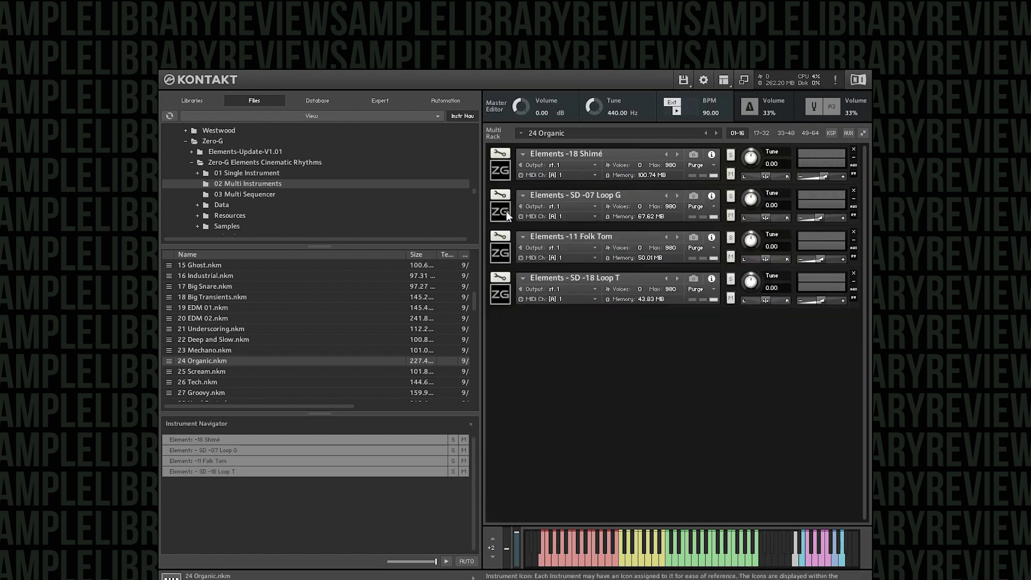
{"action": "left_click", "coordinate": [507, 251]}
{"action": "left_click", "coordinate": [505, 258]}
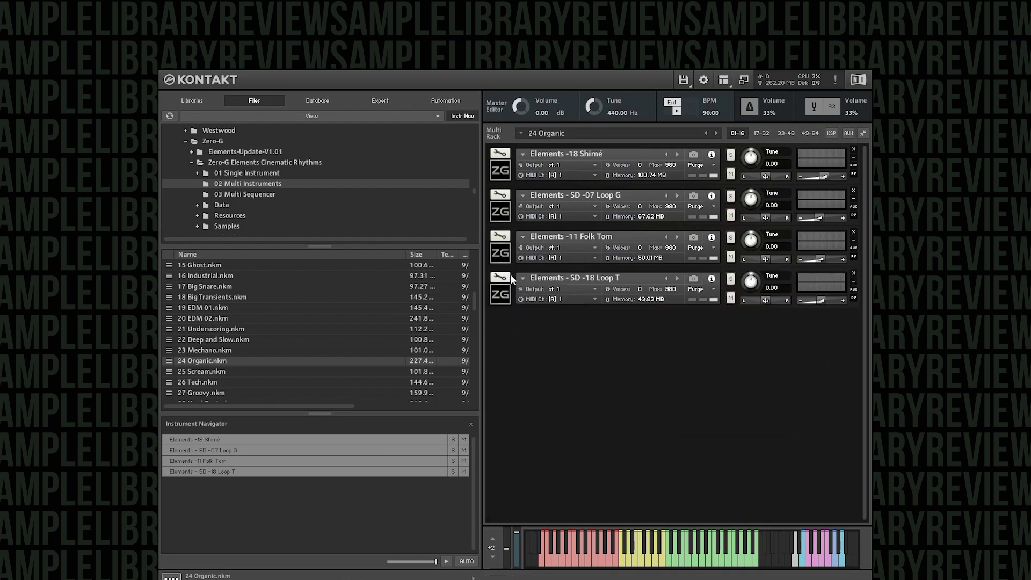
{"action": "left_click", "coordinate": [502, 295]}
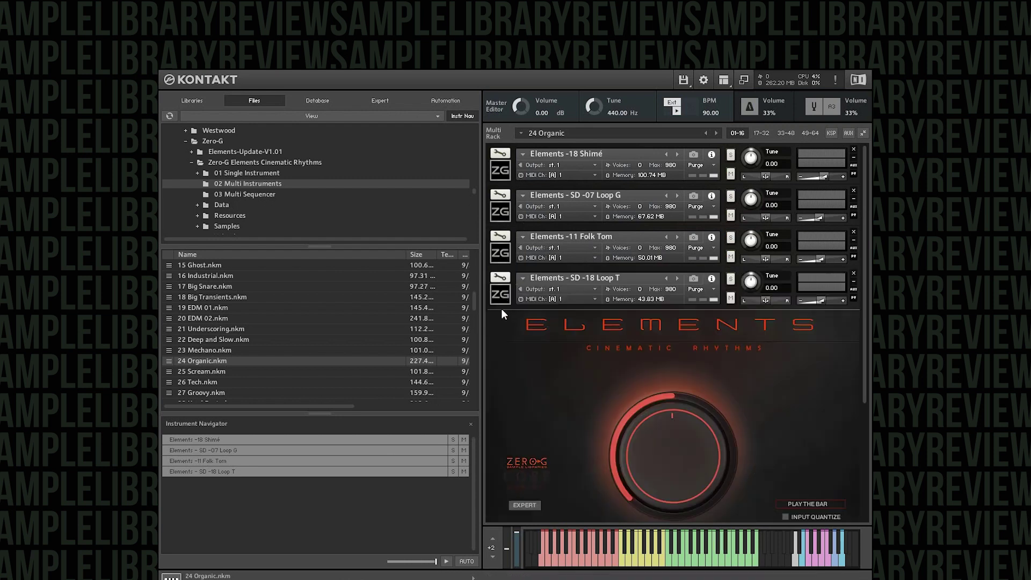
{"action": "left_click", "coordinate": [503, 294]}
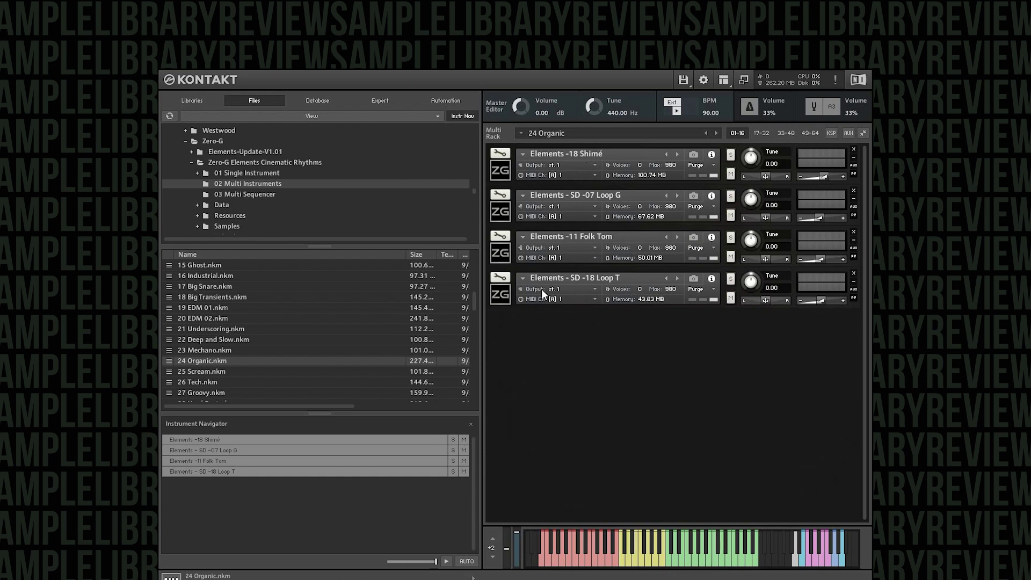
Step: Go through the 24 Organic instruments once more, comparing the Shimé and Folk Tom interfaces with those of Loop G and Loop T
{"action": "left_click", "coordinate": [500, 177]}
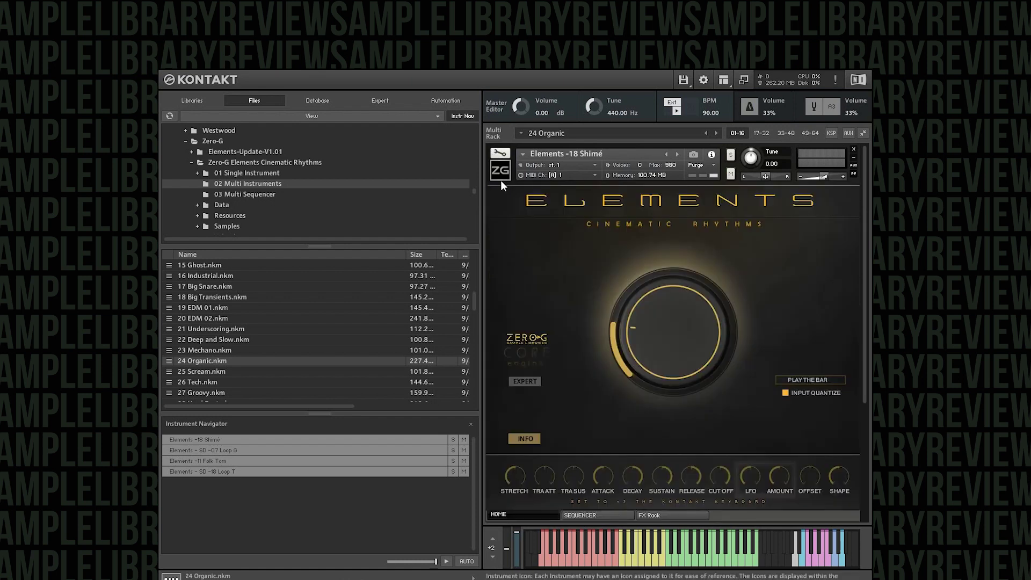
{"action": "left_click", "coordinate": [500, 170]}
{"action": "left_click", "coordinate": [504, 210]}
{"action": "left_click", "coordinate": [503, 210]}
{"action": "left_click", "coordinate": [508, 247]}
{"action": "left_click", "coordinate": [502, 251]}
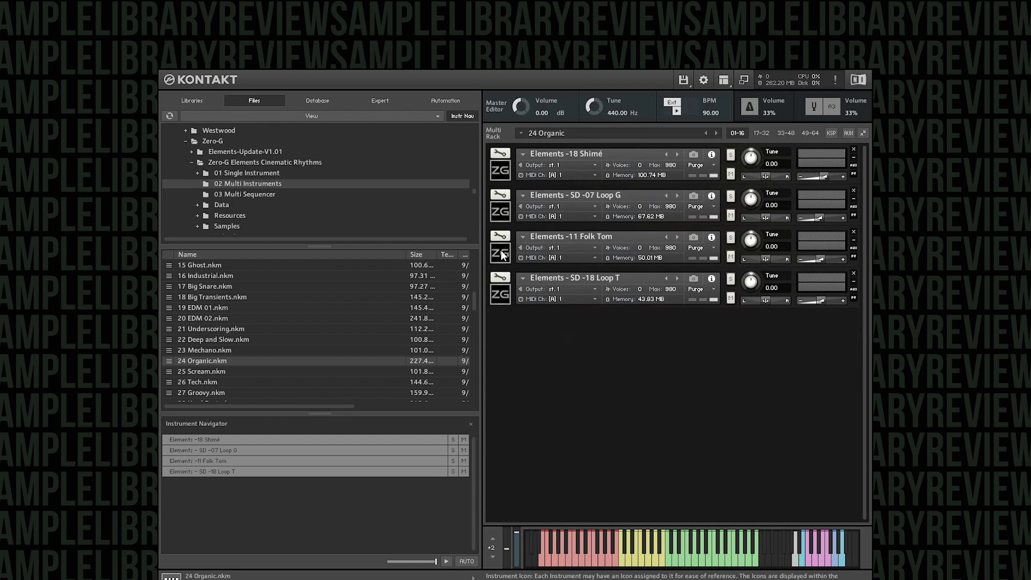
{"action": "left_click", "coordinate": [500, 301]}
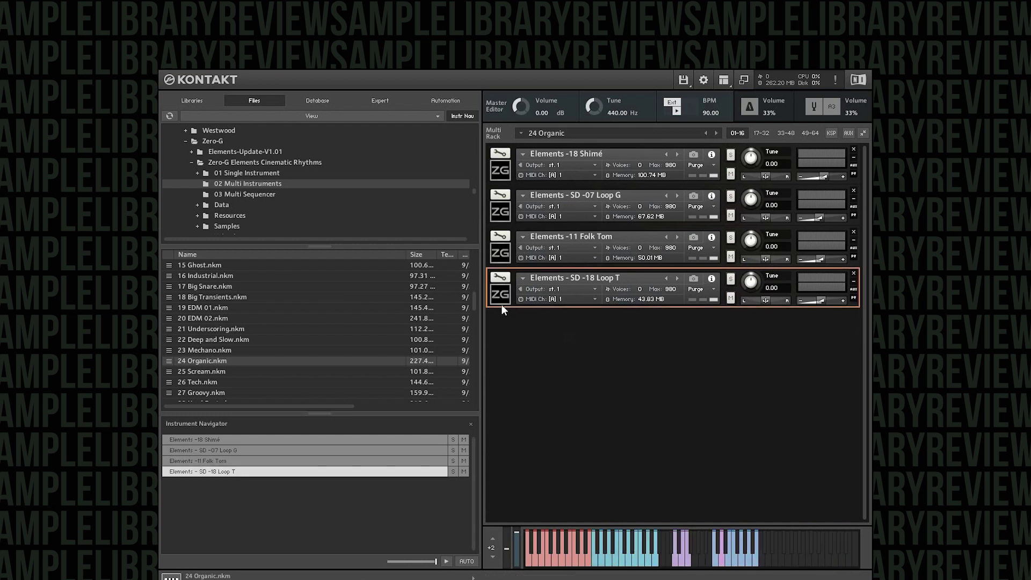
{"action": "left_click", "coordinate": [501, 303]}
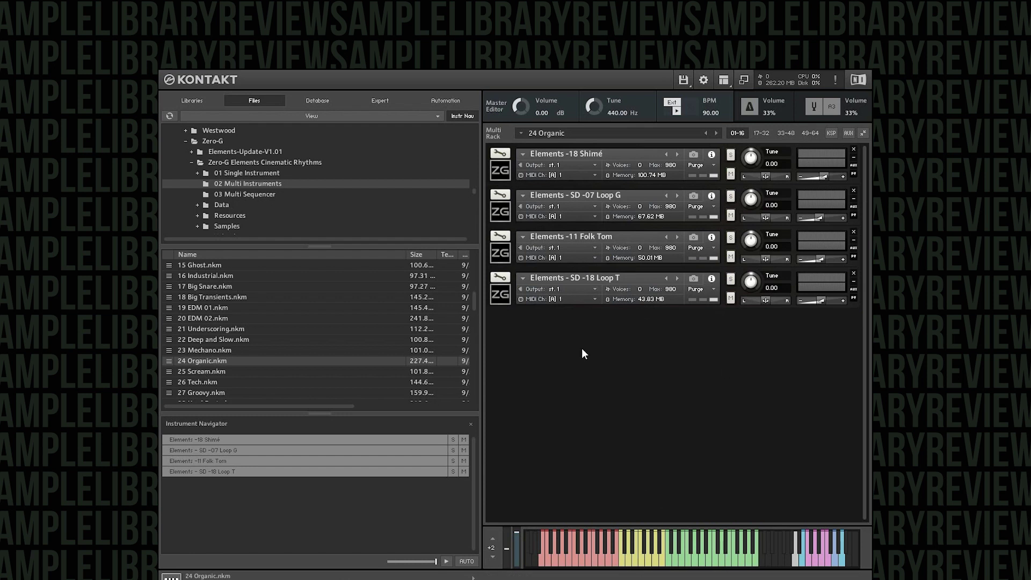
{"action": "left_click", "coordinate": [501, 292]}
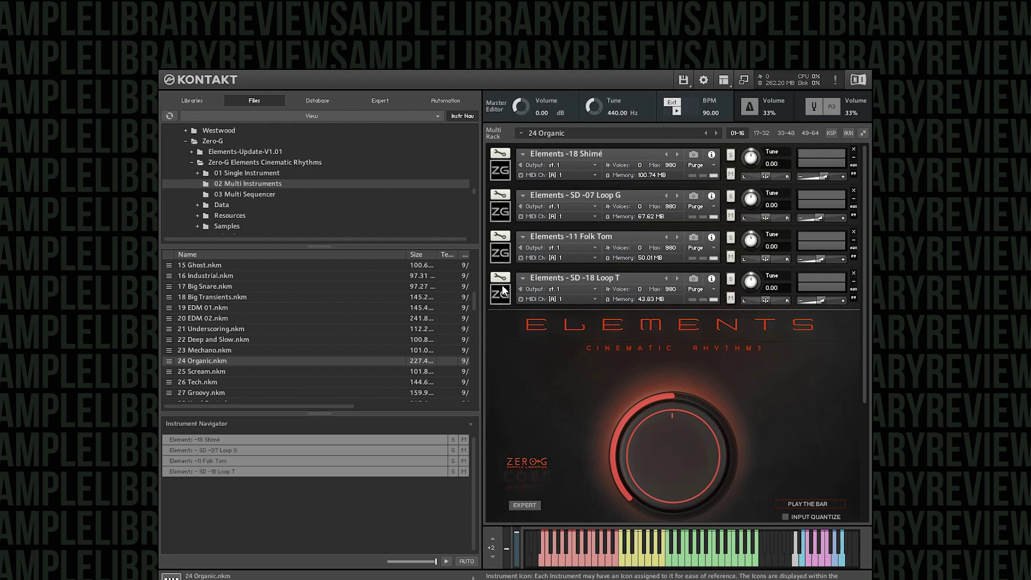
{"action": "left_click", "coordinate": [502, 292]}
{"action": "left_click", "coordinate": [507, 249]}
{"action": "left_click", "coordinate": [507, 249]}
Step: Replace the 24 Organic multi with 39 Thriller.nkm, followed by 41 Valhalla.nkm
{"action": "scroll", "coordinate": [261, 361], "scroll_direction": "down", "scroll_amount": 5}
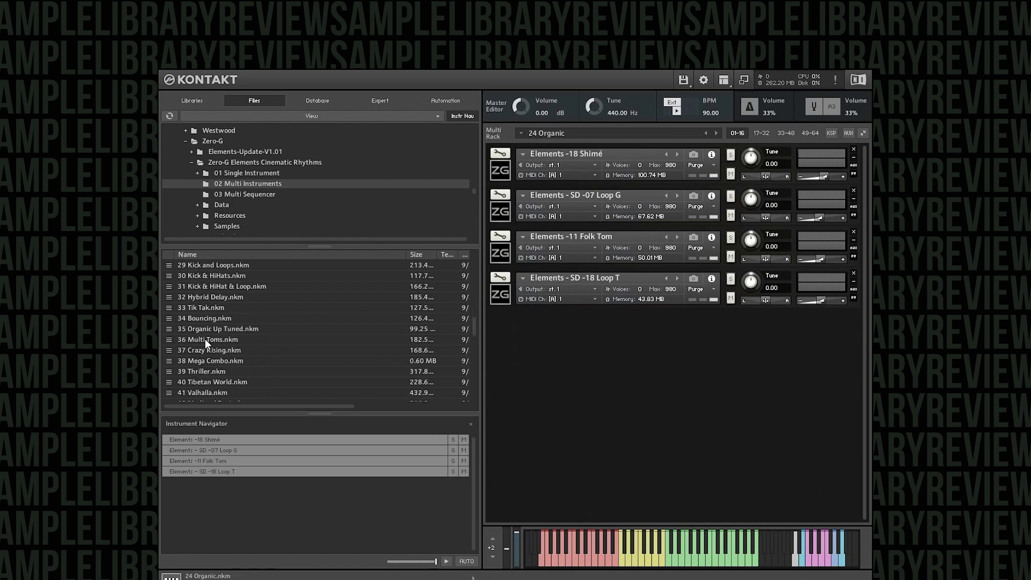
{"action": "left_click_drag", "start_coordinate": [205, 368], "coordinate": [611, 232]}
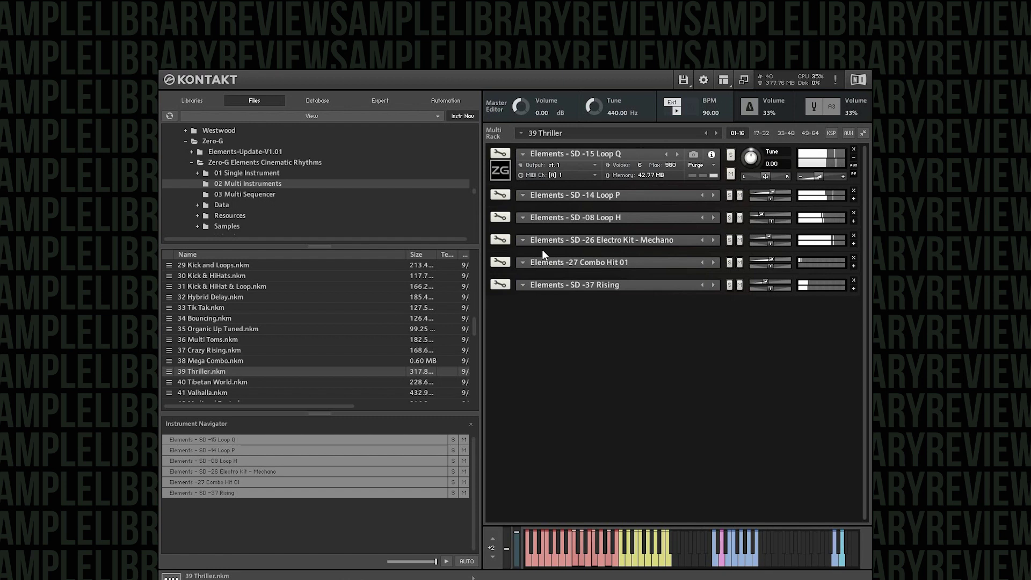
{"action": "scroll", "coordinate": [326, 352], "scroll_direction": "down", "scroll_amount": 2}
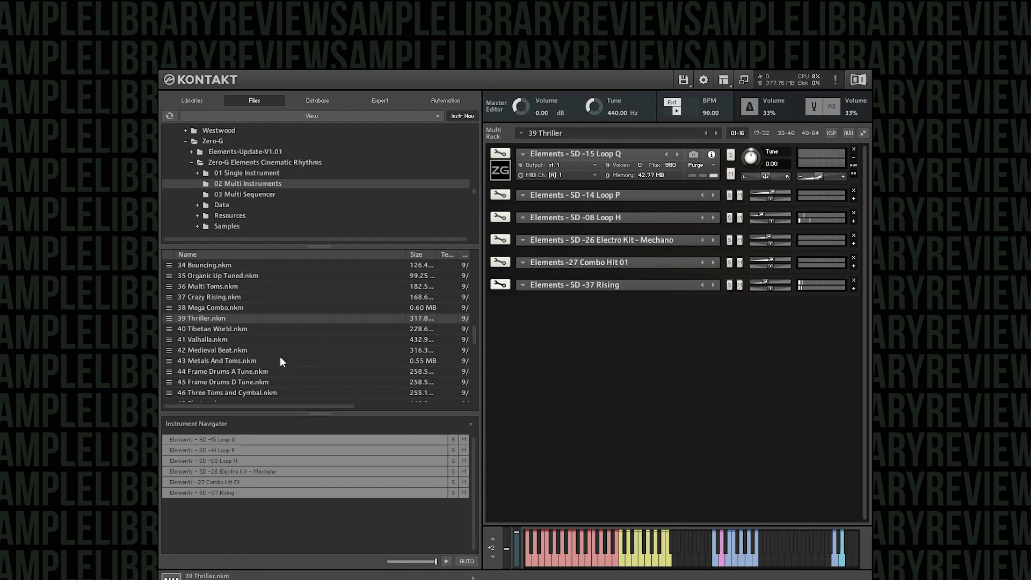
{"action": "left_click_drag", "start_coordinate": [236, 343], "coordinate": [704, 210]}
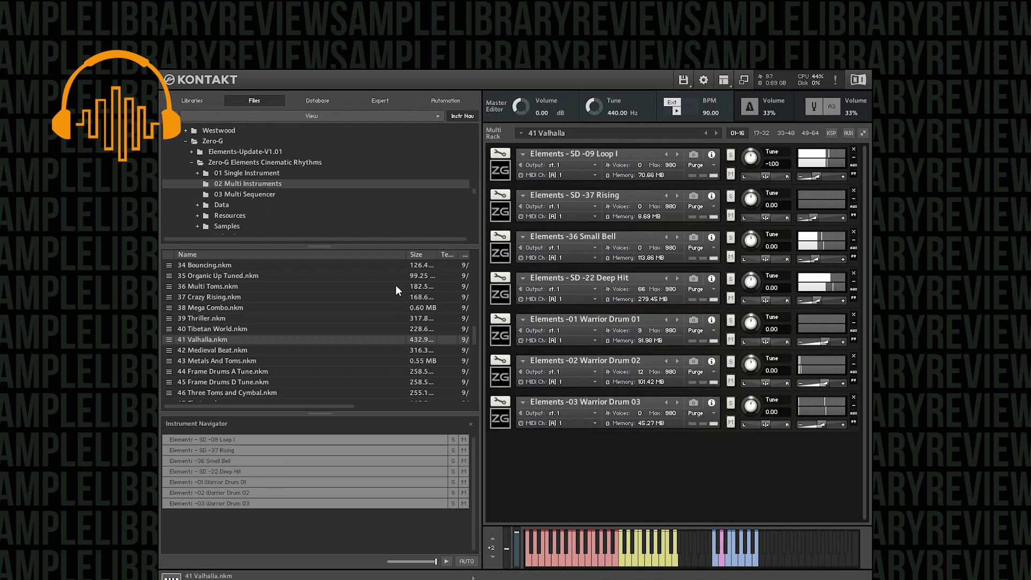
Step: Replace Valhalla with 10 Sequence Toms Rolling.nkm from the 03 Multi Sequencer folder
{"action": "scroll", "coordinate": [361, 310], "scroll_direction": "down", "scroll_amount": 2}
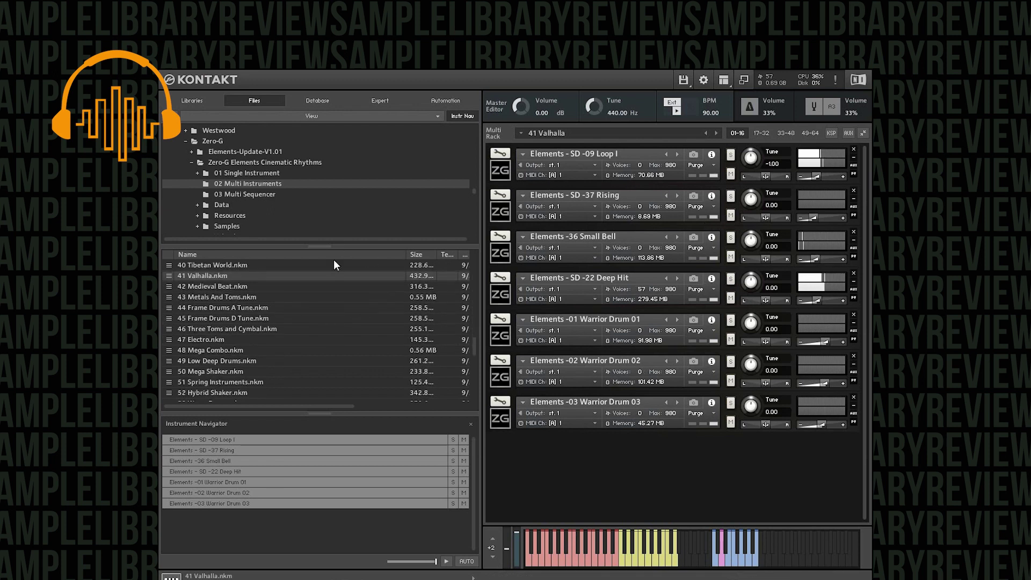
{"action": "scroll", "coordinate": [304, 344], "scroll_direction": "down", "scroll_amount": 9}
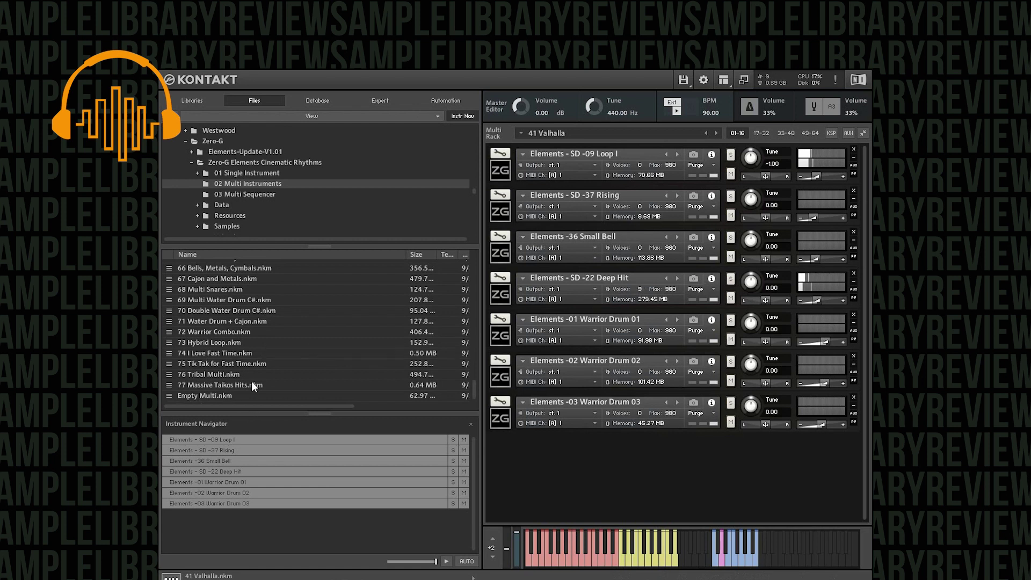
{"action": "left_click", "coordinate": [253, 193]}
{"action": "scroll", "coordinate": [289, 352], "scroll_direction": "down", "scroll_amount": 3}
{"action": "left_click_drag", "start_coordinate": [209, 309], "coordinate": [552, 338]}
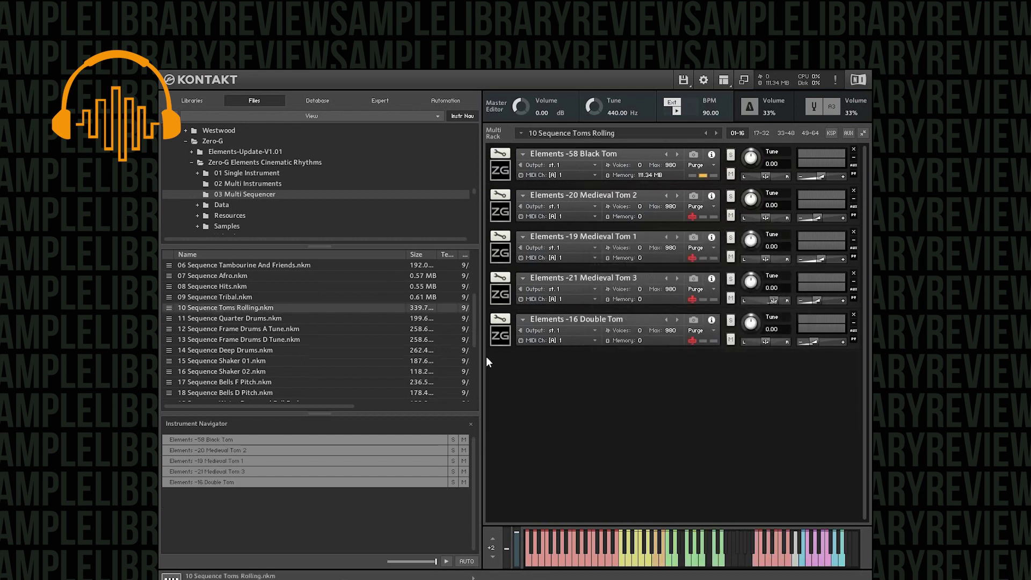
Step: View the sequencer page of Elements -58 Black Tom and expand Elements -20 Medieval Tom 2 below it
{"action": "left_click", "coordinate": [503, 172]}
{"action": "scroll", "coordinate": [639, 473], "scroll_direction": "down", "scroll_amount": 1}
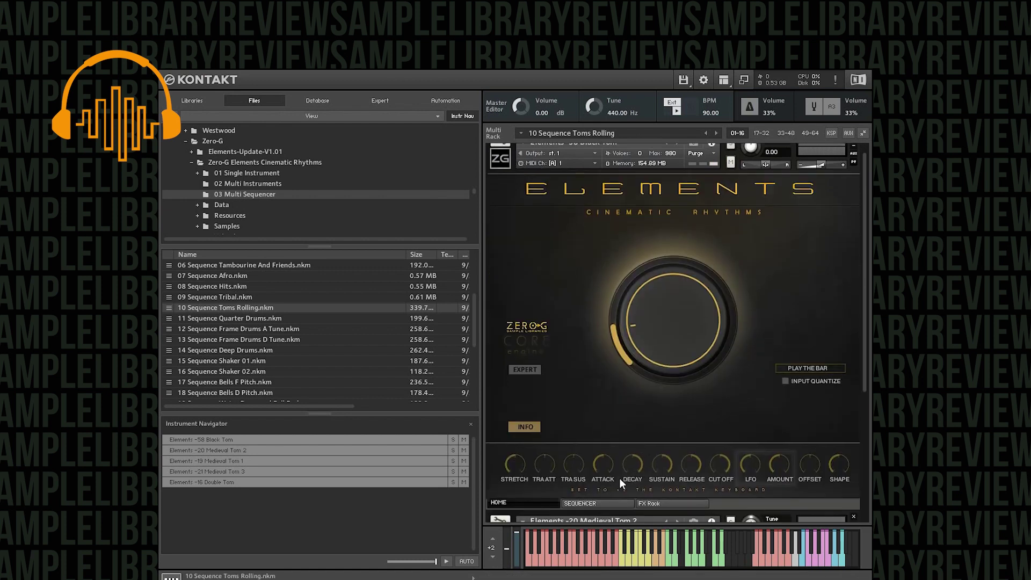
{"action": "left_click", "coordinate": [594, 503]}
{"action": "scroll", "coordinate": [523, 267], "scroll_direction": "down", "scroll_amount": 5}
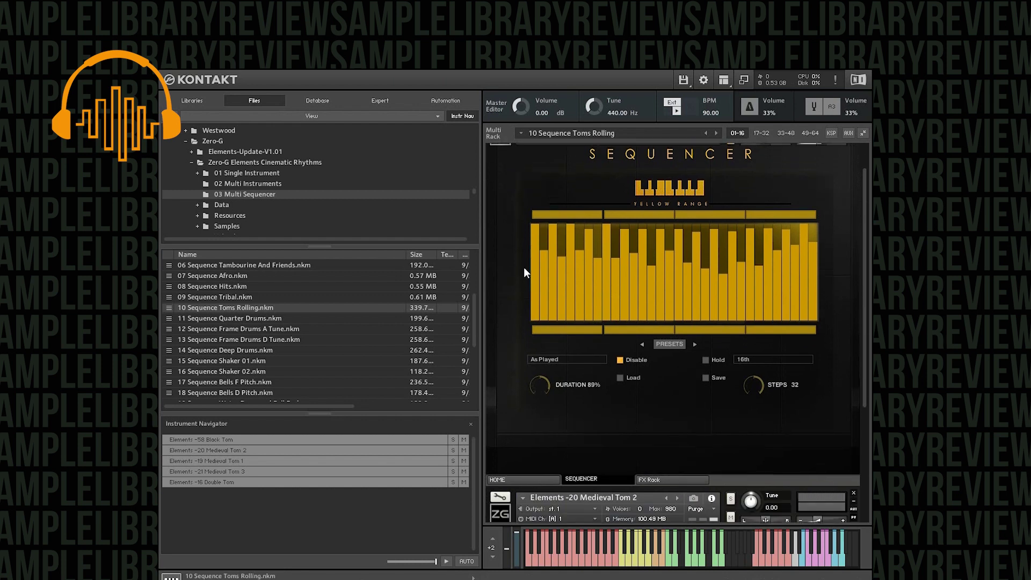
{"action": "left_click", "coordinate": [504, 427]}
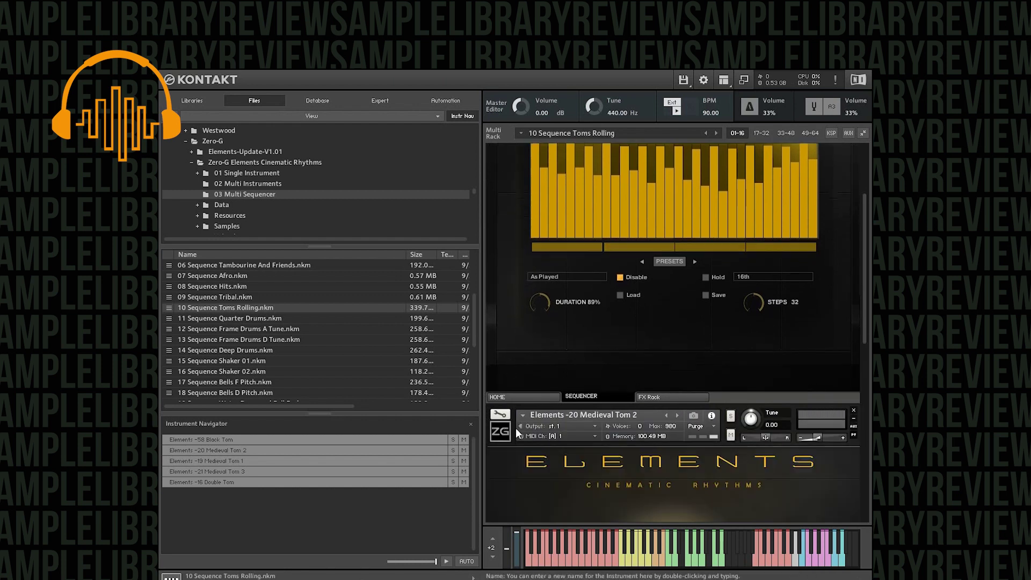
Step: View the sequencer page of Elements -20 Medieval Tom 2 in the Toms Rolling multi
{"action": "scroll", "coordinate": [574, 414], "scroll_direction": "down", "scroll_amount": 7}
{"action": "scroll", "coordinate": [579, 408], "scroll_direction": "down", "scroll_amount": 6}
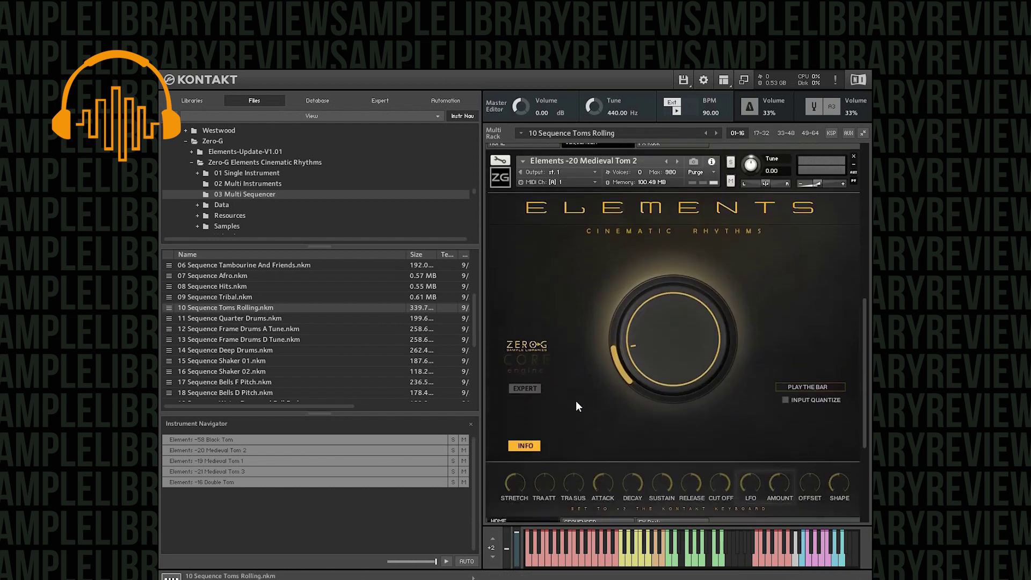
{"action": "left_click", "coordinate": [592, 472]}
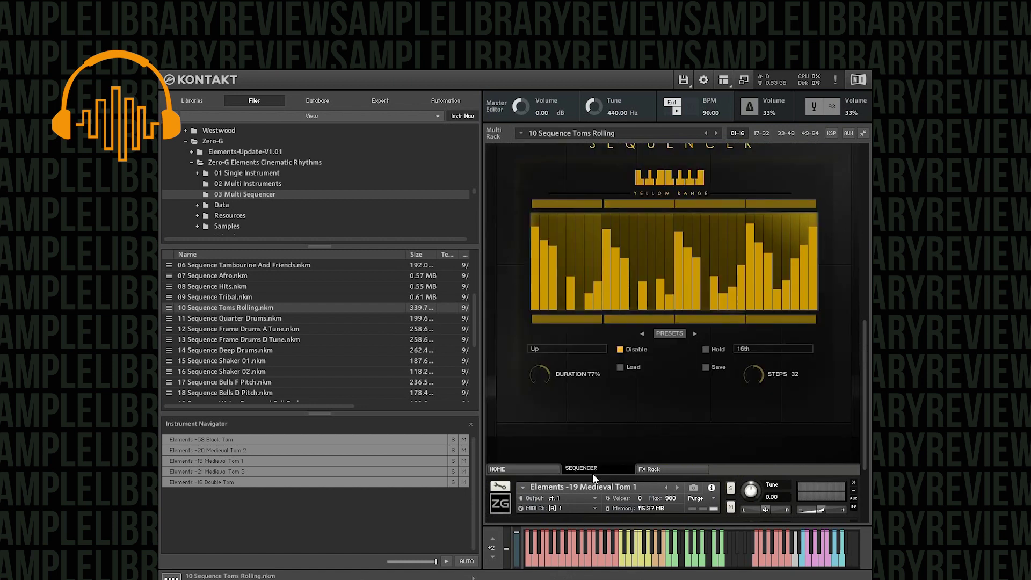
Step: Expand Elements -19 Medieval Tom 1 and view its sequencer page
{"action": "scroll", "coordinate": [603, 385], "scroll_direction": "down", "scroll_amount": 5}
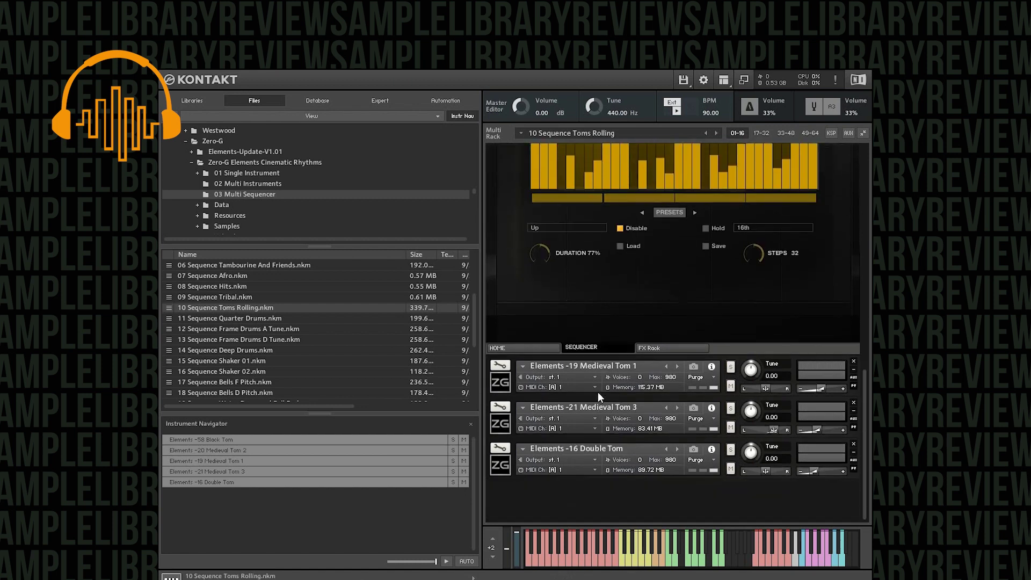
{"action": "left_click", "coordinate": [499, 383]}
{"action": "scroll", "coordinate": [581, 402], "scroll_direction": "down", "scroll_amount": 8}
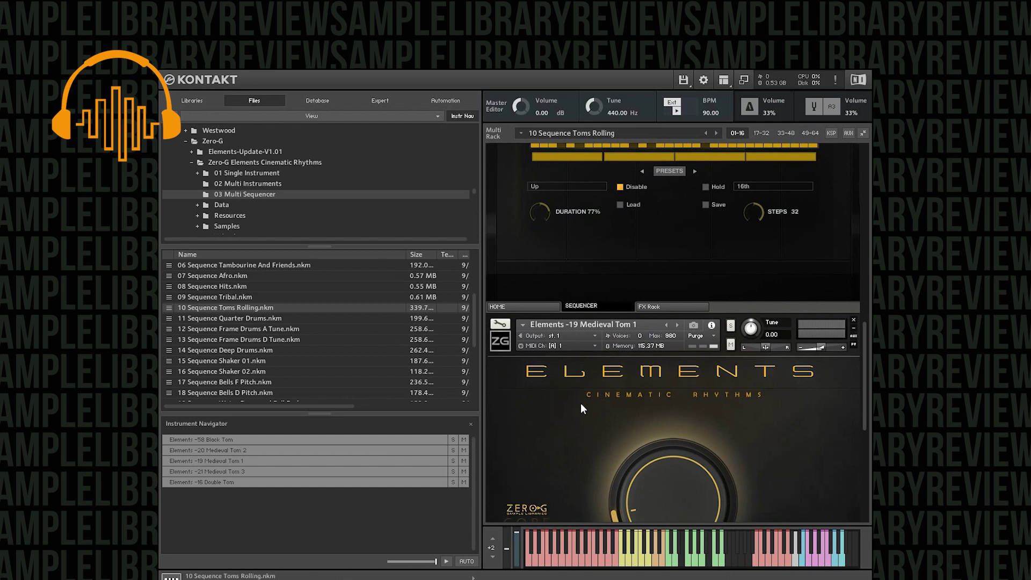
{"action": "scroll", "coordinate": [580, 408], "scroll_direction": "down", "scroll_amount": 3}
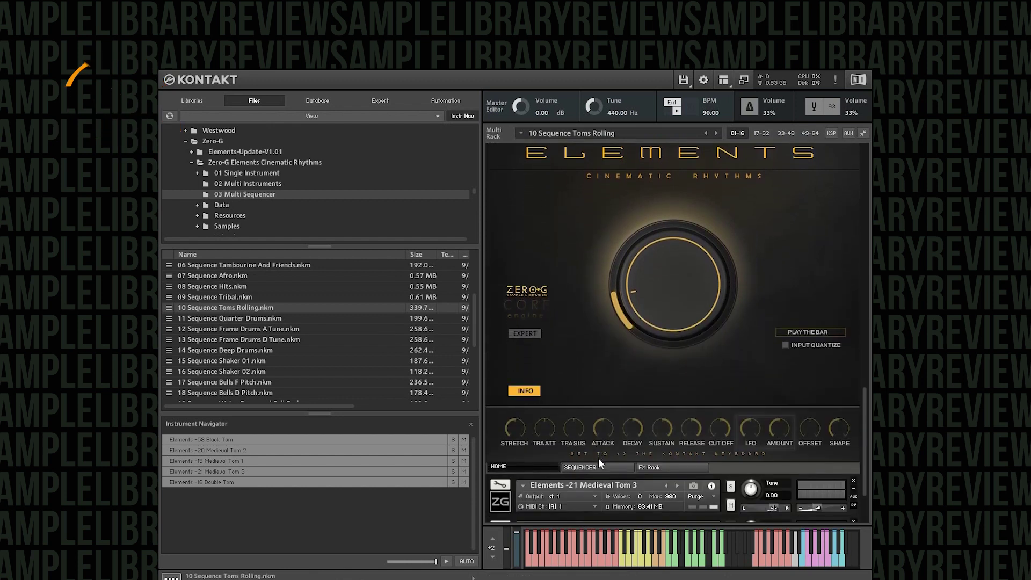
{"action": "left_click", "coordinate": [596, 466]}
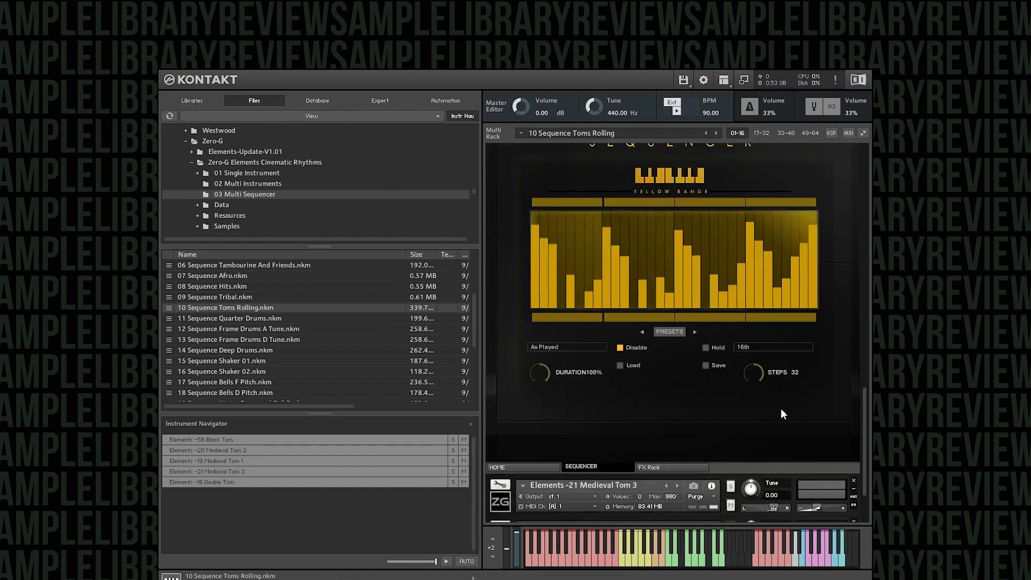
{"action": "scroll", "coordinate": [558, 308], "scroll_direction": "up", "scroll_amount": 2}
{"action": "scroll", "coordinate": [551, 299], "scroll_direction": "up", "scroll_amount": 1}
{"action": "scroll", "coordinate": [468, 258], "scroll_direction": "up", "scroll_amount": 1}
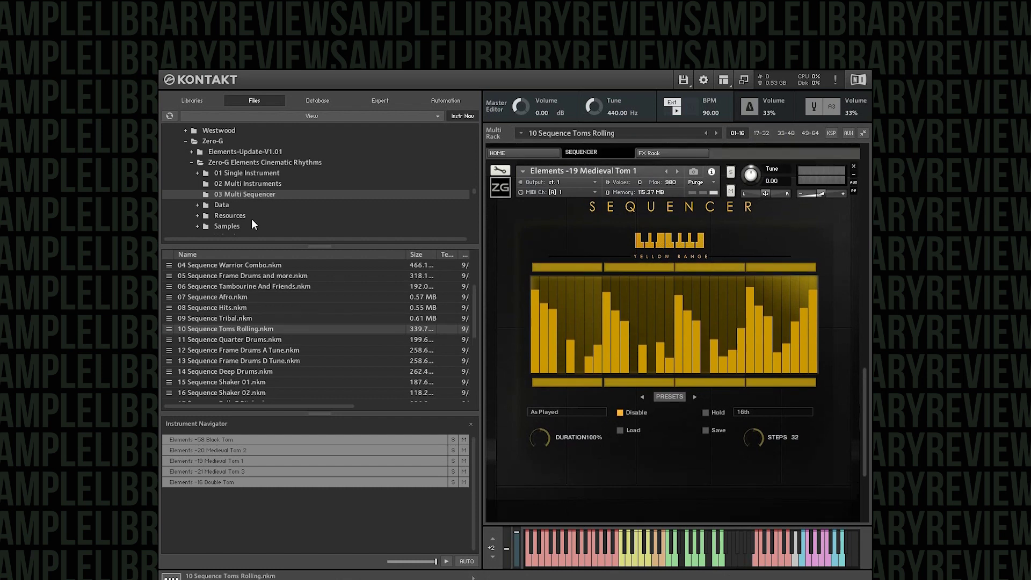
Step: Replace the Toms Rolling multi with 23 Sequence Taikos D.nkm from the 03 Multi Sequencer folder
{"action": "scroll", "coordinate": [249, 215], "scroll_direction": "up", "scroll_amount": 2}
{"action": "scroll", "coordinate": [270, 222], "scroll_direction": "down", "scroll_amount": 2}
{"action": "scroll", "coordinate": [553, 263], "scroll_direction": "up", "scroll_amount": 3}
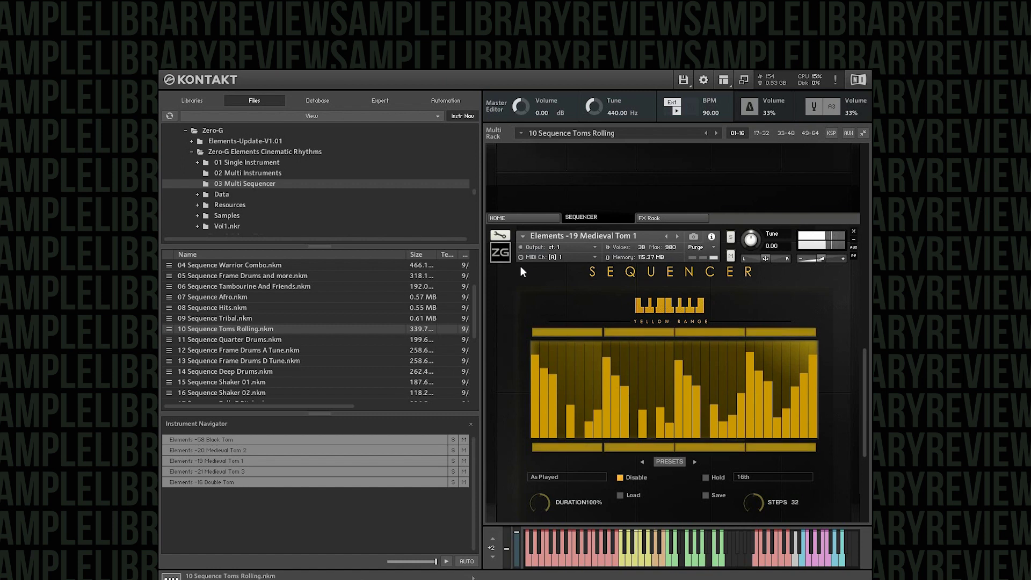
{"action": "scroll", "coordinate": [312, 364], "scroll_direction": "down", "scroll_amount": 3}
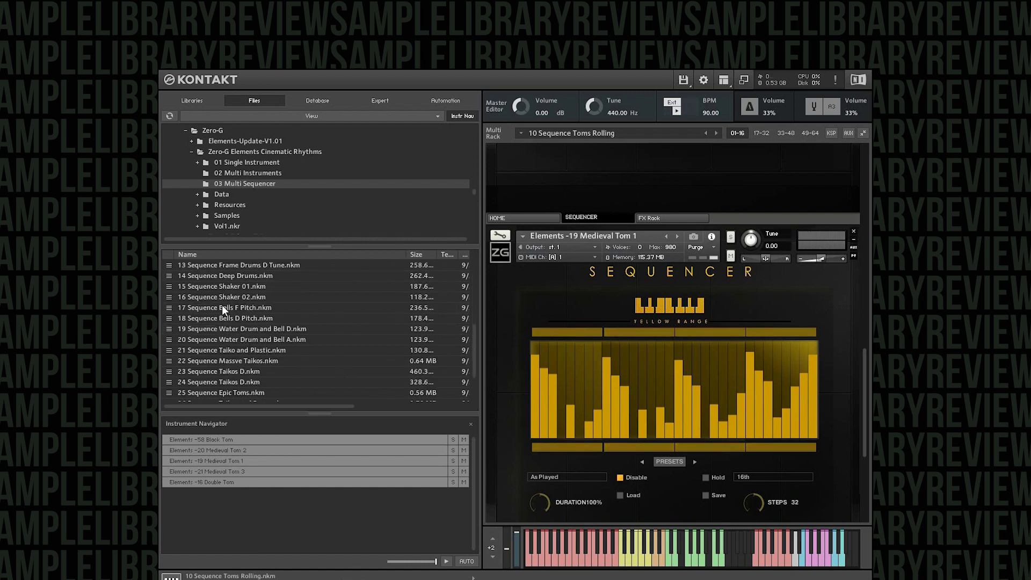
{"action": "left_click_drag", "start_coordinate": [232, 372], "coordinate": [681, 400]}
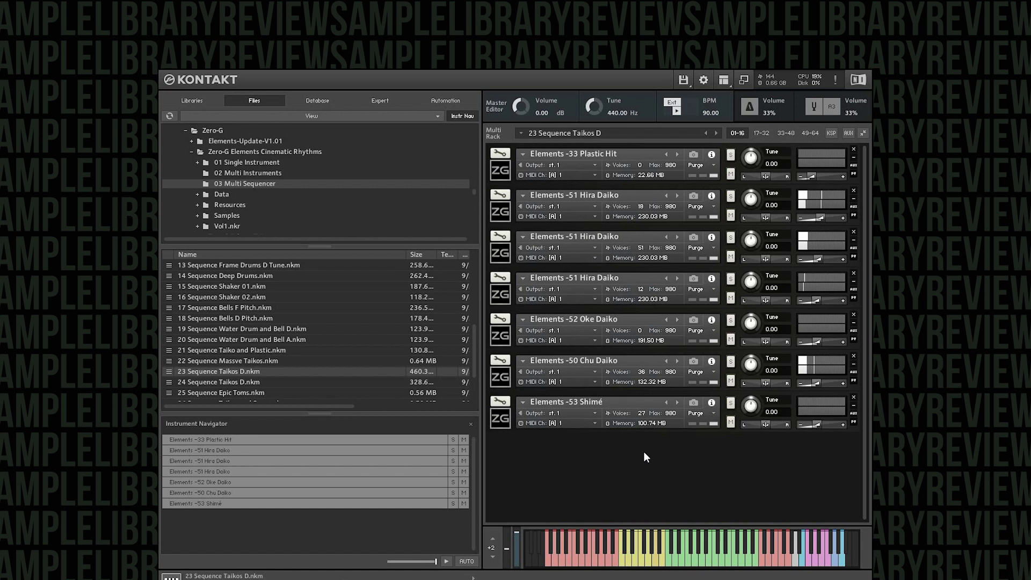
Step: Expand the 01 Single Instrument folder and look through the instruments in its 01 Percussions subfolder
{"action": "scroll", "coordinate": [298, 361], "scroll_direction": "down", "scroll_amount": 2}
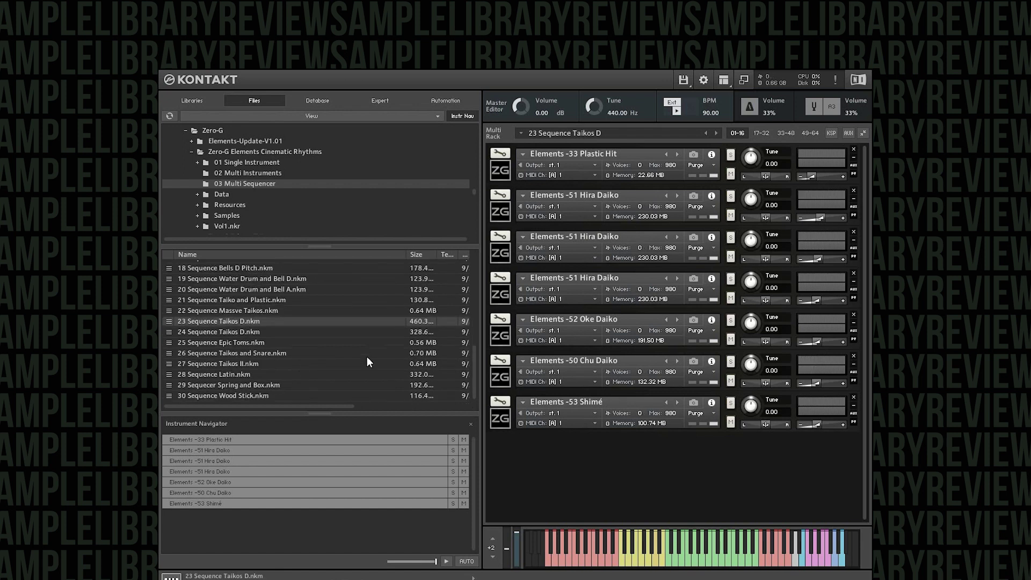
{"action": "scroll", "coordinate": [329, 376], "scroll_direction": "up", "scroll_amount": 6}
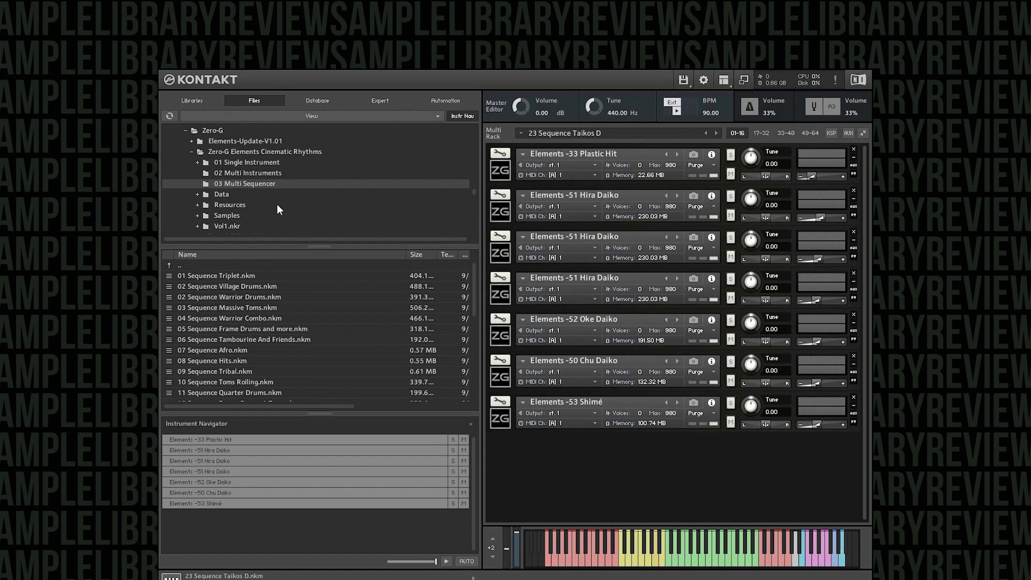
{"action": "left_click", "coordinate": [196, 163]}
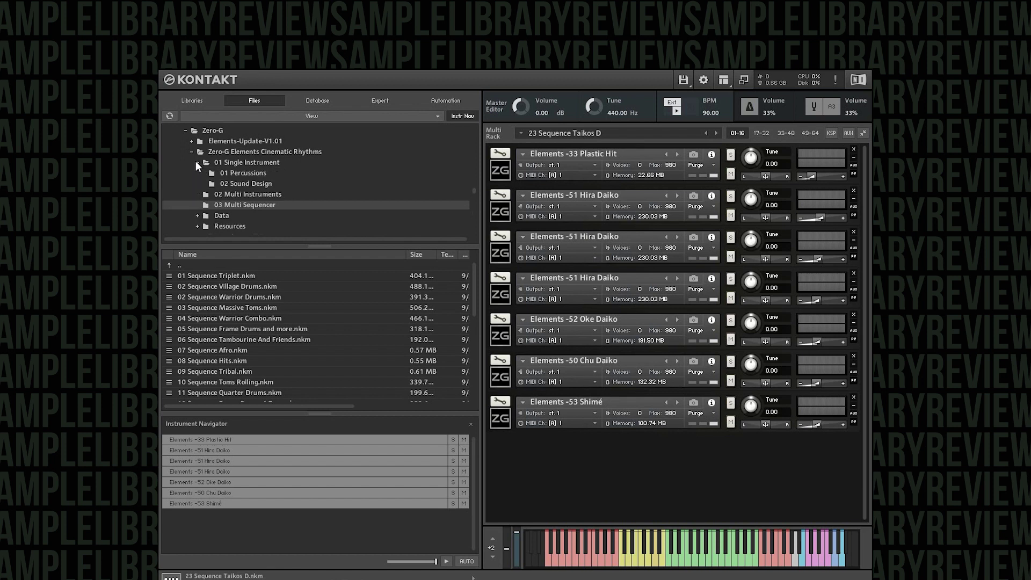
{"action": "left_click", "coordinate": [225, 172]}
{"action": "scroll", "coordinate": [263, 371], "scroll_direction": "down", "scroll_amount": 5}
{"action": "scroll", "coordinate": [264, 368], "scroll_direction": "down", "scroll_amount": 11}
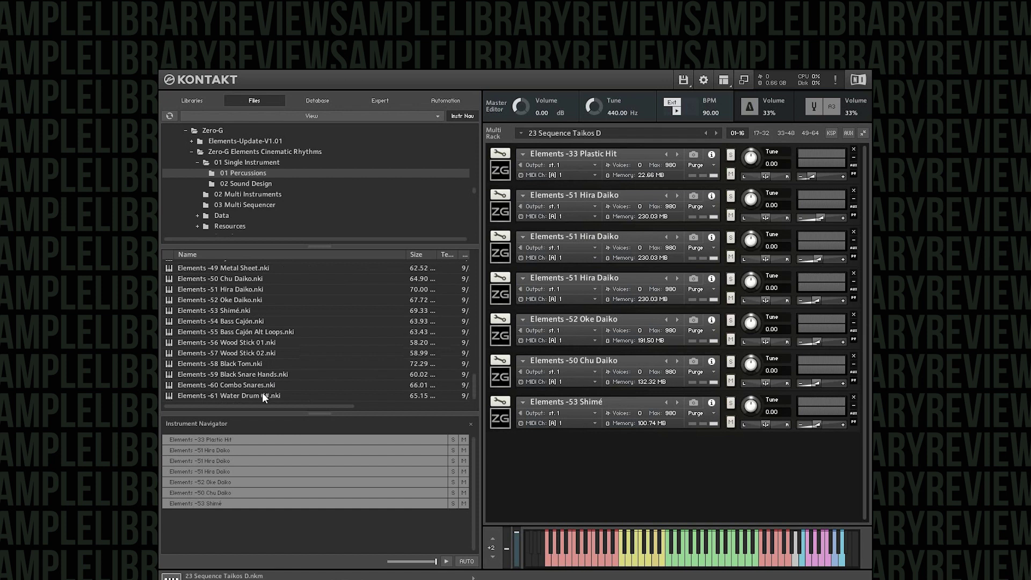
Step: Look through the loops, electro kits and toolkits in the 02 Sound Design subfolder
{"action": "left_click", "coordinate": [245, 183]}
{"action": "scroll", "coordinate": [251, 300], "scroll_direction": "down", "scroll_amount": 4}
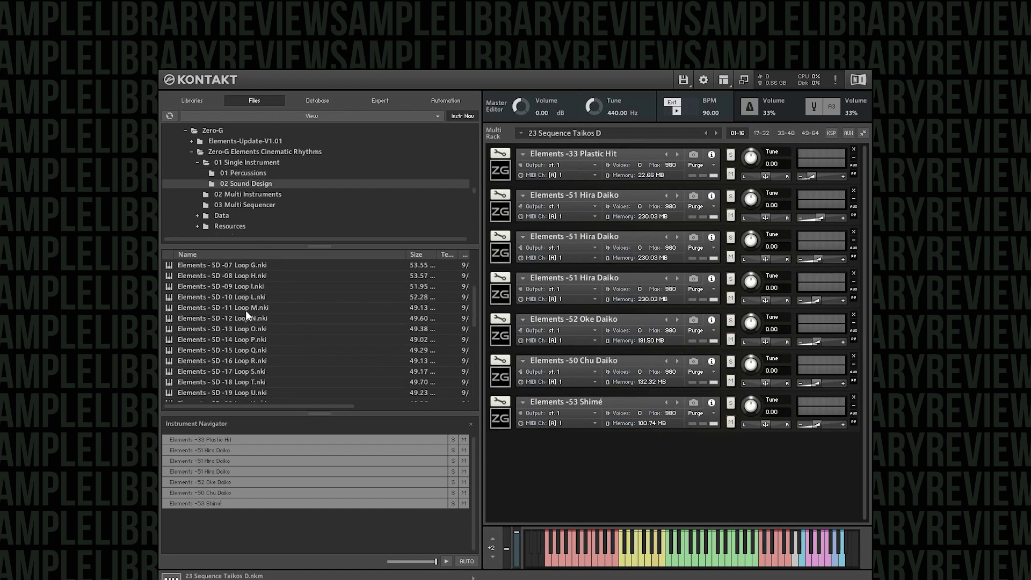
{"action": "scroll", "coordinate": [246, 312], "scroll_direction": "down", "scroll_amount": 3}
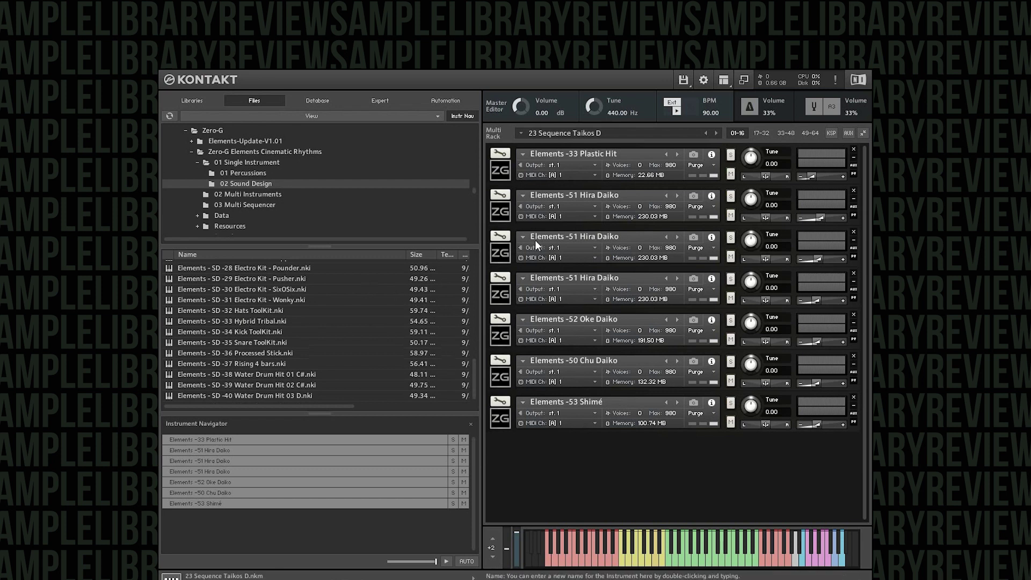
Step: Expand the first Elements -51 Hira Daiko and view its Expert settings and sequencer page
{"action": "left_click", "coordinate": [523, 195]}
{"action": "scroll", "coordinate": [608, 362], "scroll_direction": "down", "scroll_amount": 2}
{"action": "scroll", "coordinate": [607, 361], "scroll_direction": "down", "scroll_amount": 1}
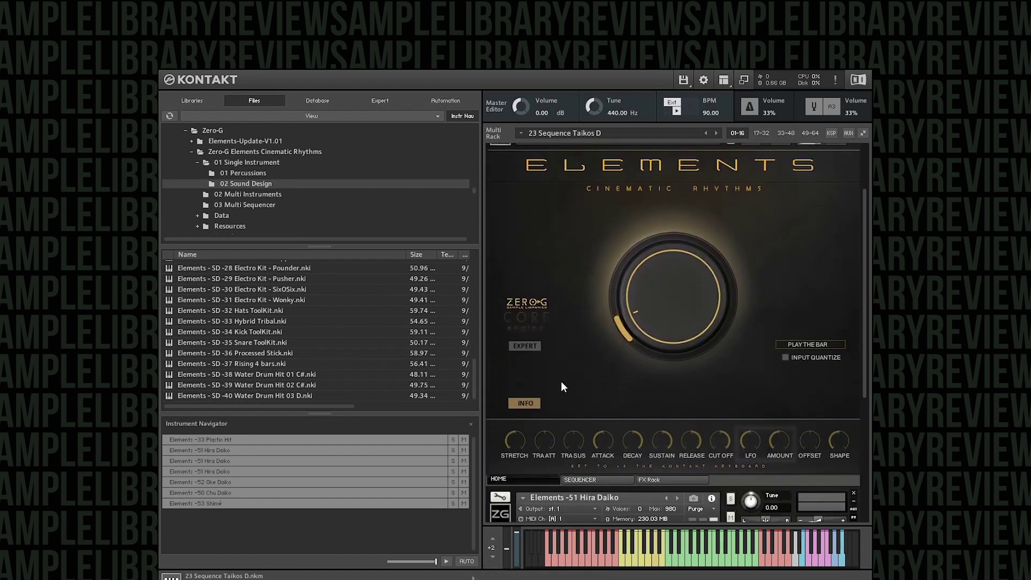
{"action": "left_click", "coordinate": [532, 346]}
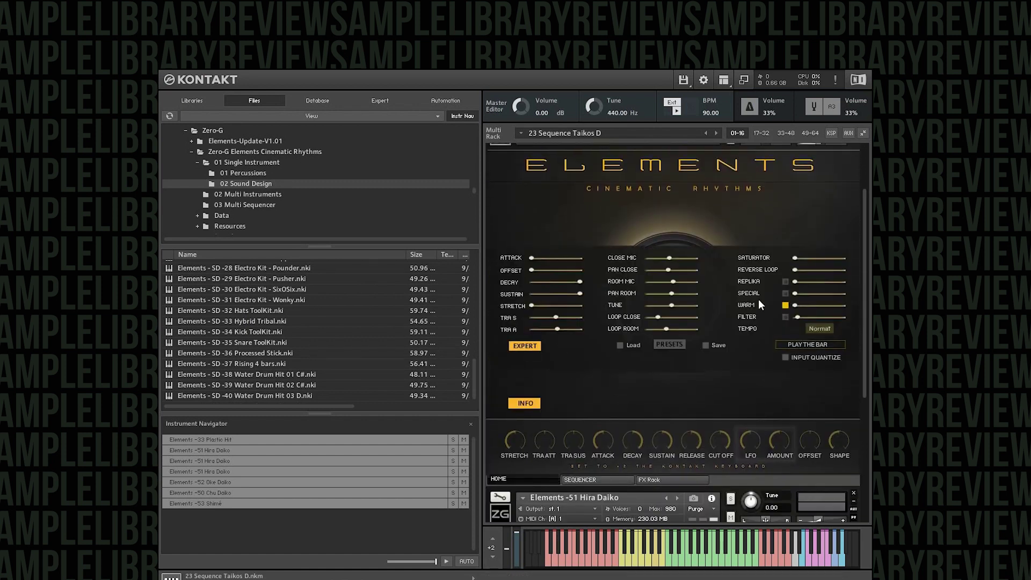
{"action": "left_click", "coordinate": [597, 481]}
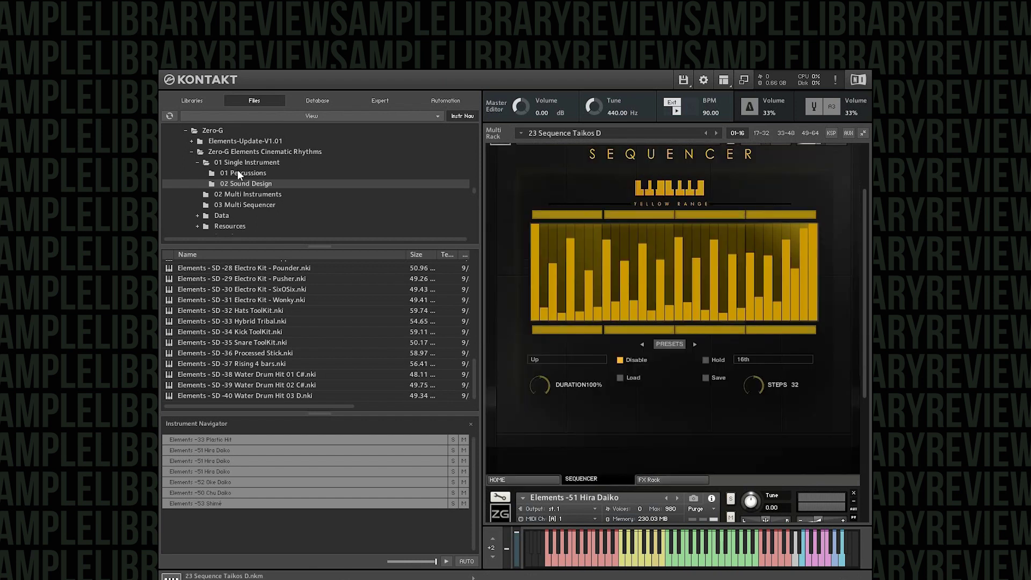
Step: Look through the patch lists of the 02 Multi Instruments and 03 Multi Sequencer folders
{"action": "left_click", "coordinate": [241, 194]}
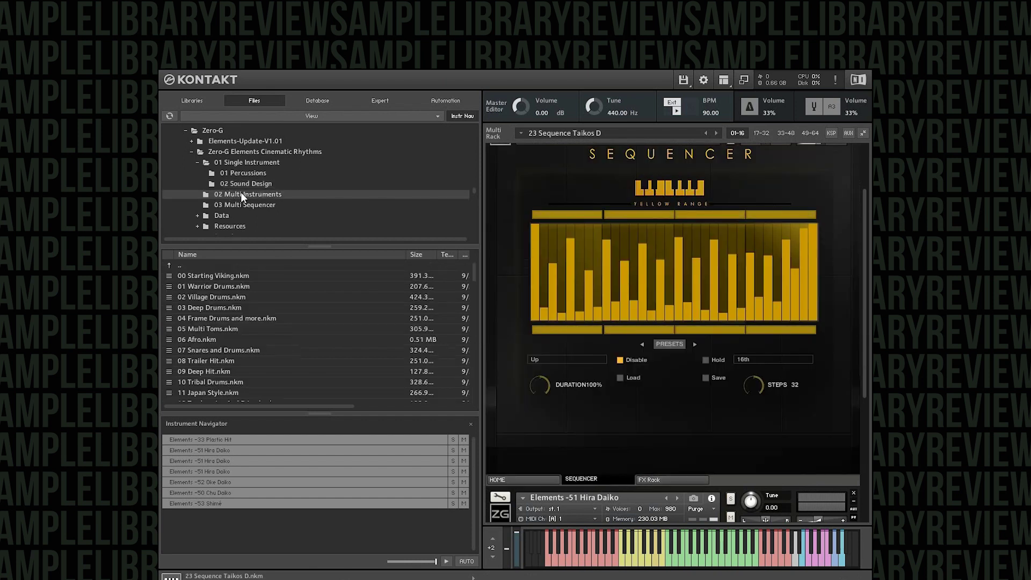
{"action": "scroll", "coordinate": [254, 319], "scroll_direction": "down", "scroll_amount": 12}
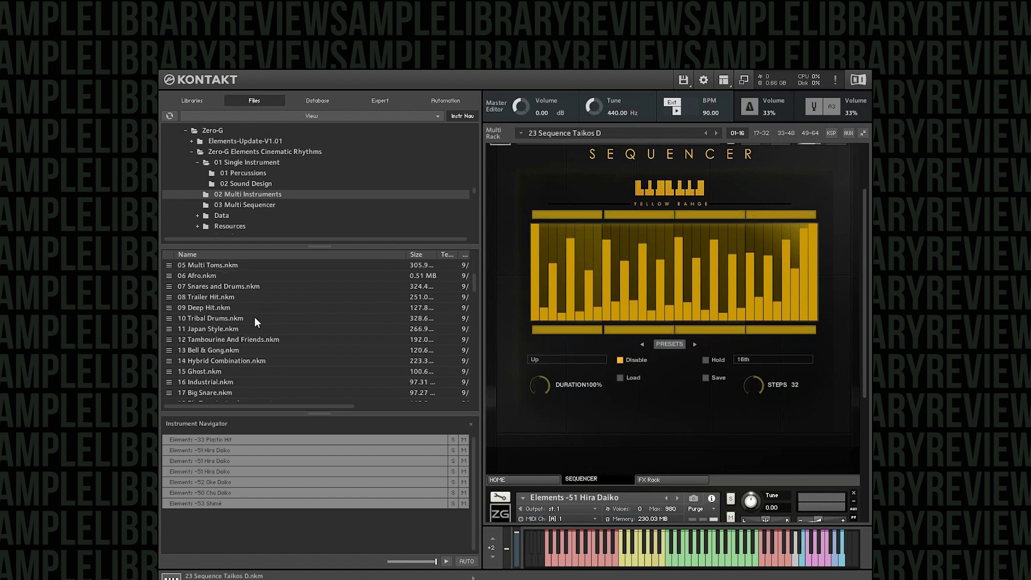
{"action": "scroll", "coordinate": [253, 321], "scroll_direction": "down", "scroll_amount": 10}
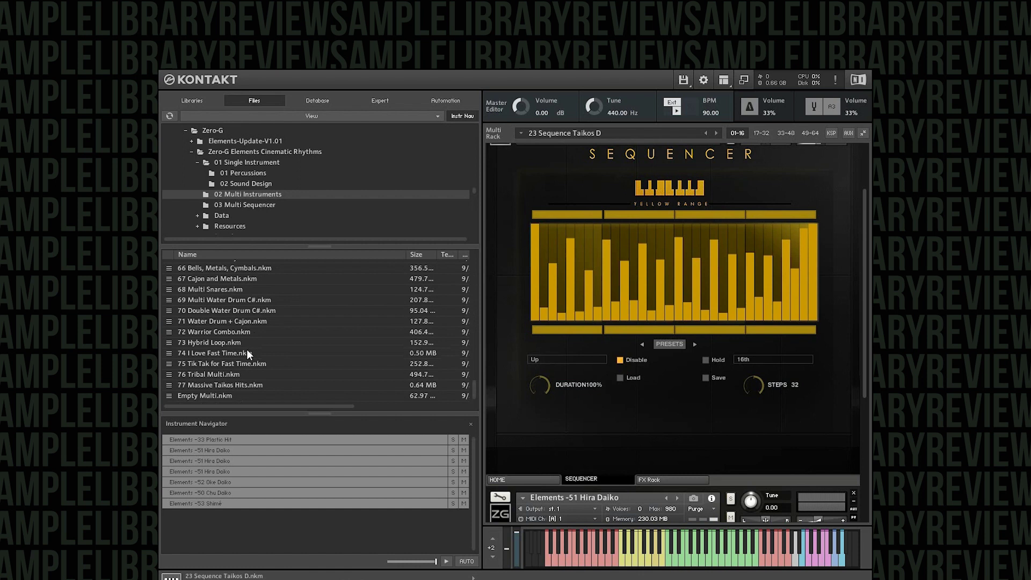
{"action": "left_click", "coordinate": [251, 205]}
{"action": "scroll", "coordinate": [285, 344], "scroll_direction": "down", "scroll_amount": 6}
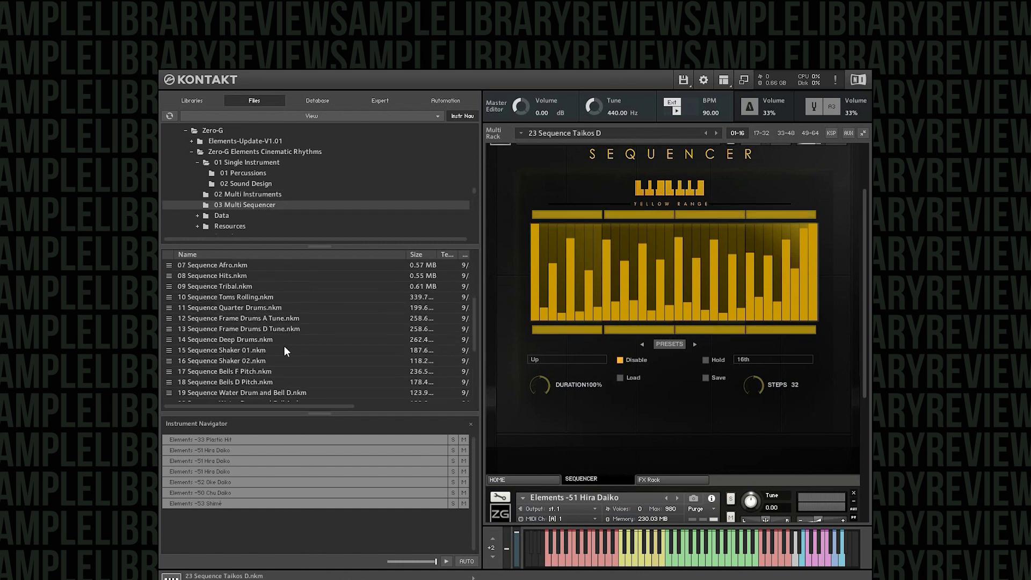